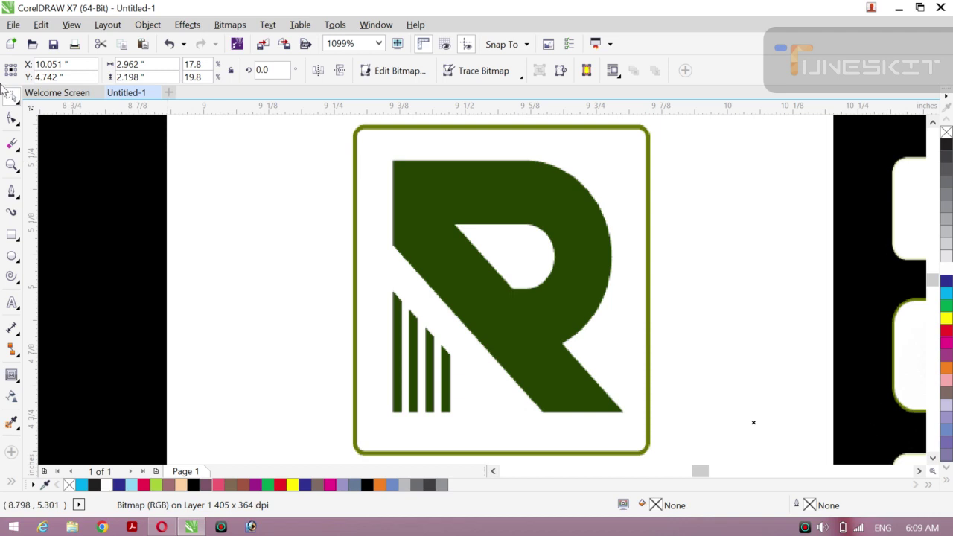
# Switch from the Freehand Pick tool to the Pick tool
pyautogui.click(18, 108)
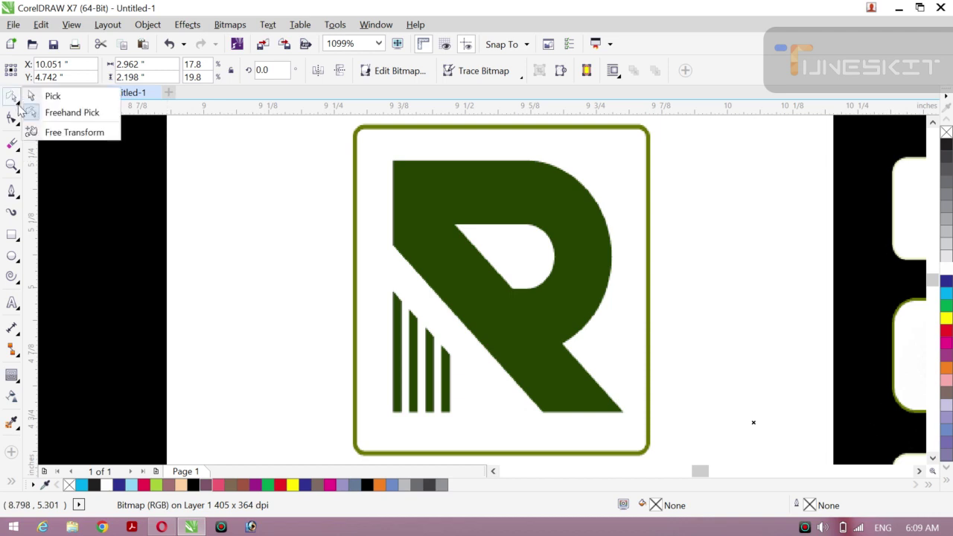
pyautogui.click(54, 97)
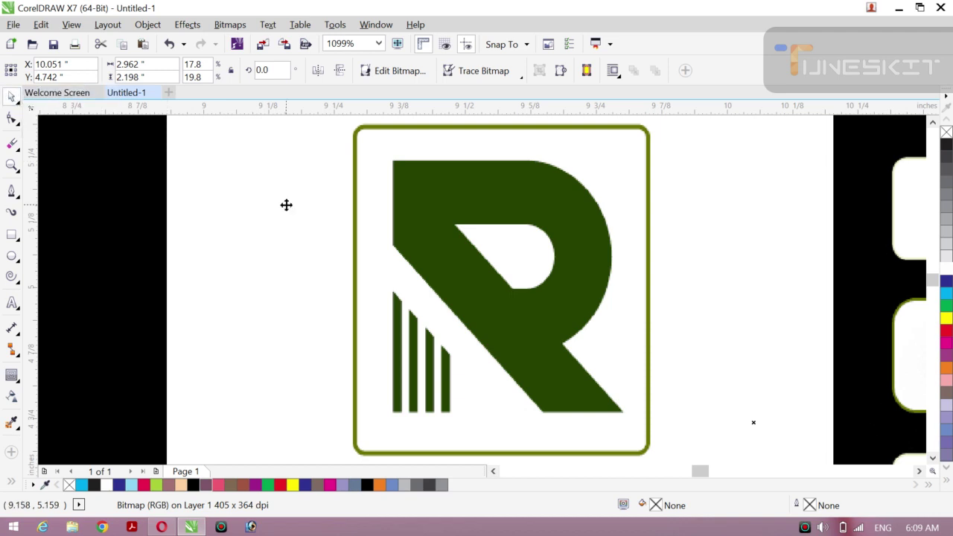
pyautogui.click(16, 106)
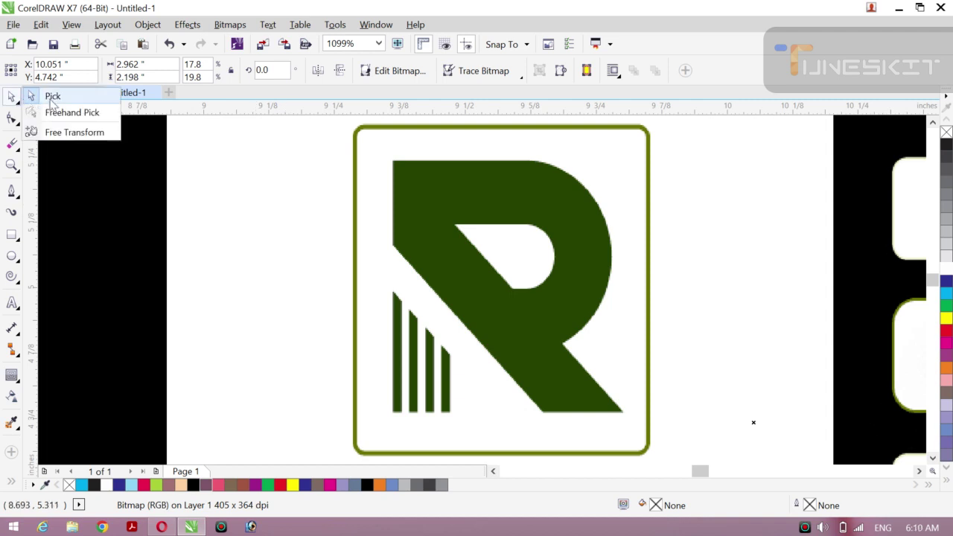
pyautogui.click(41, 96)
pyautogui.click(18, 108)
pyautogui.click(41, 97)
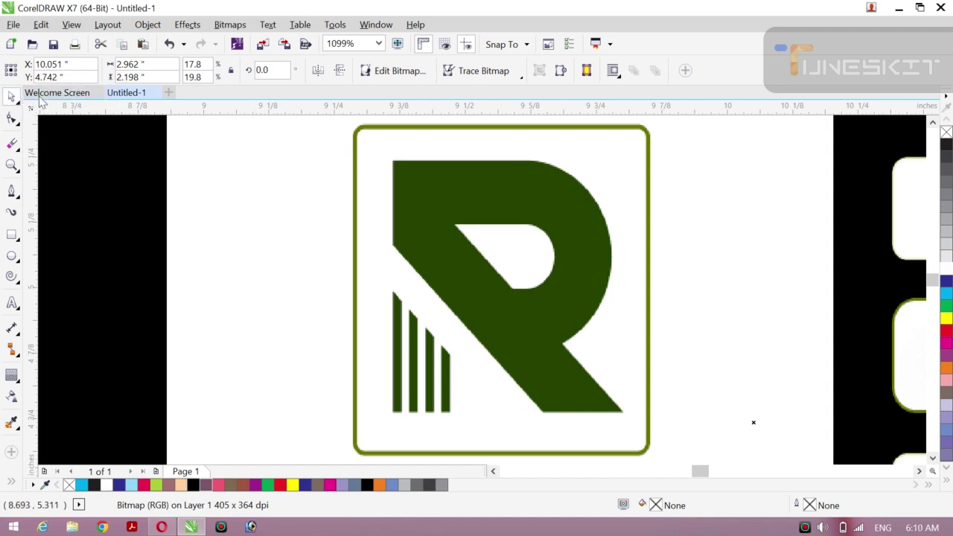
pyautogui.click(20, 108)
pyautogui.click(33, 106)
# Trace the green R with the Pen tool as a closed straight-sided outline through its outer corners, leaving the bowl cut off by a diagonal
pyautogui.click(16, 195)
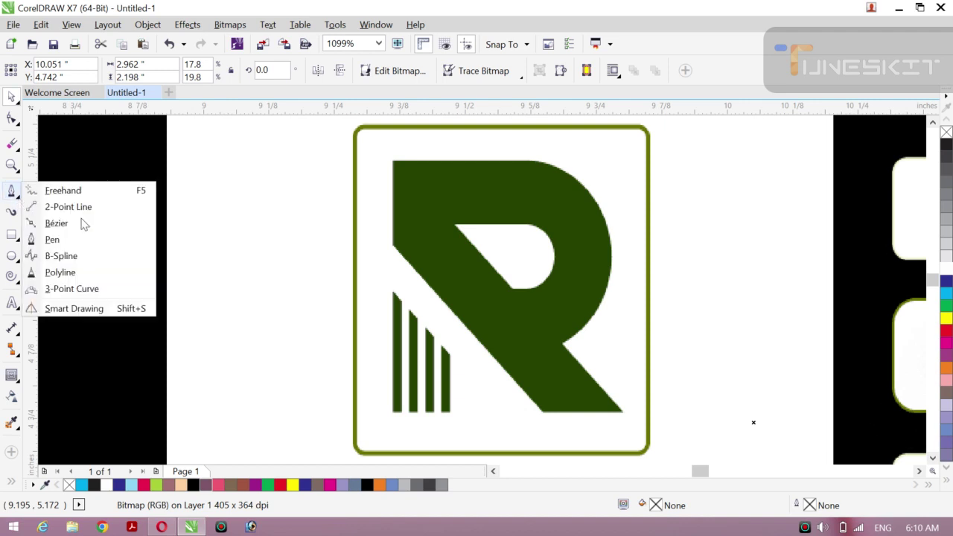
pyautogui.click(55, 240)
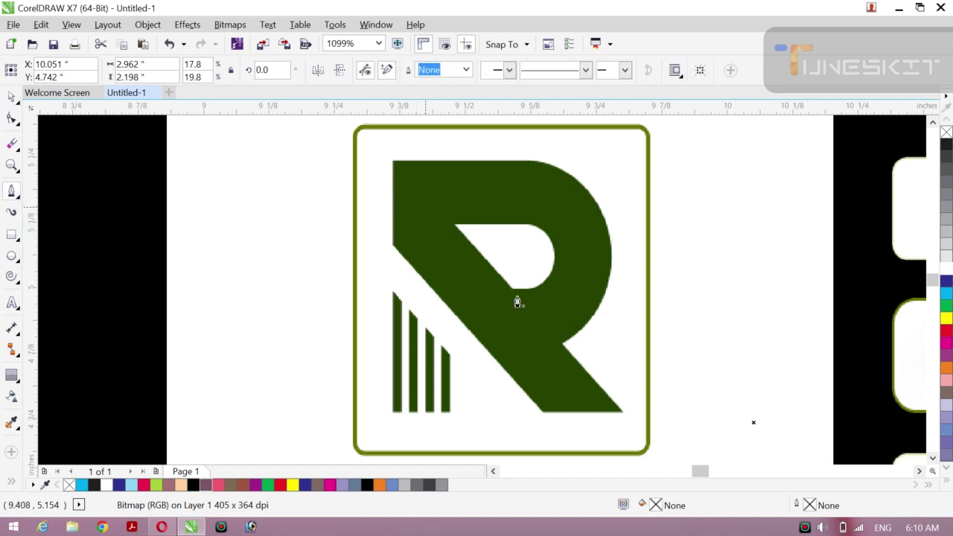
pyautogui.click(392, 162)
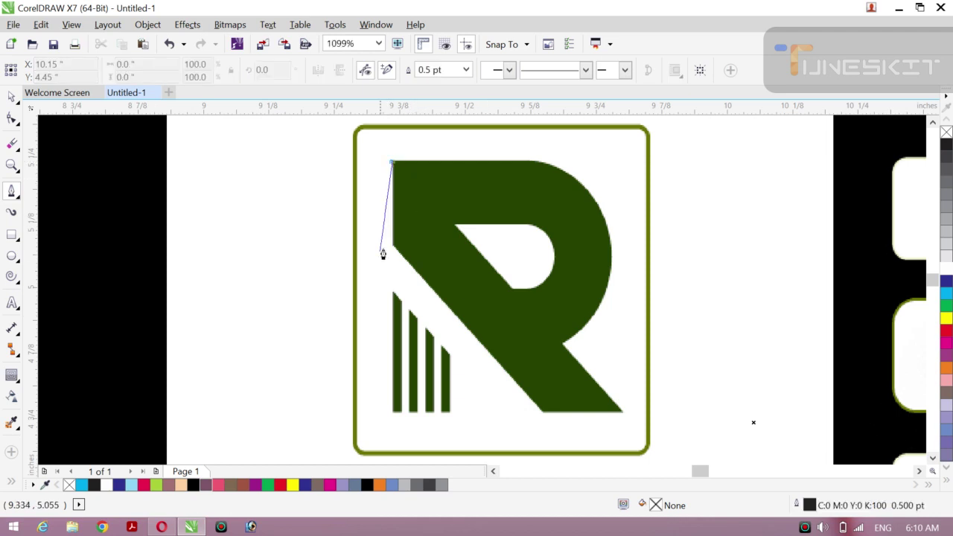
pyautogui.click(392, 248)
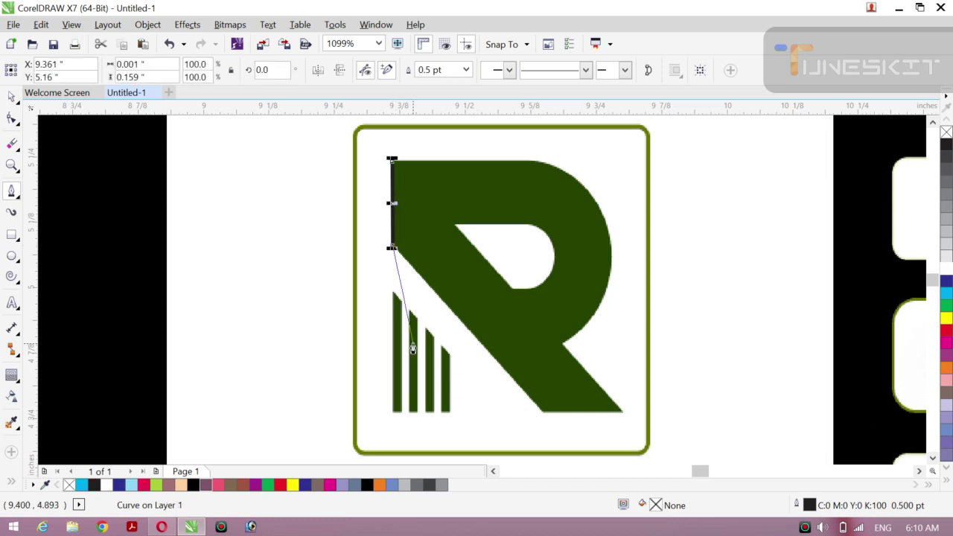
pyautogui.click(543, 415)
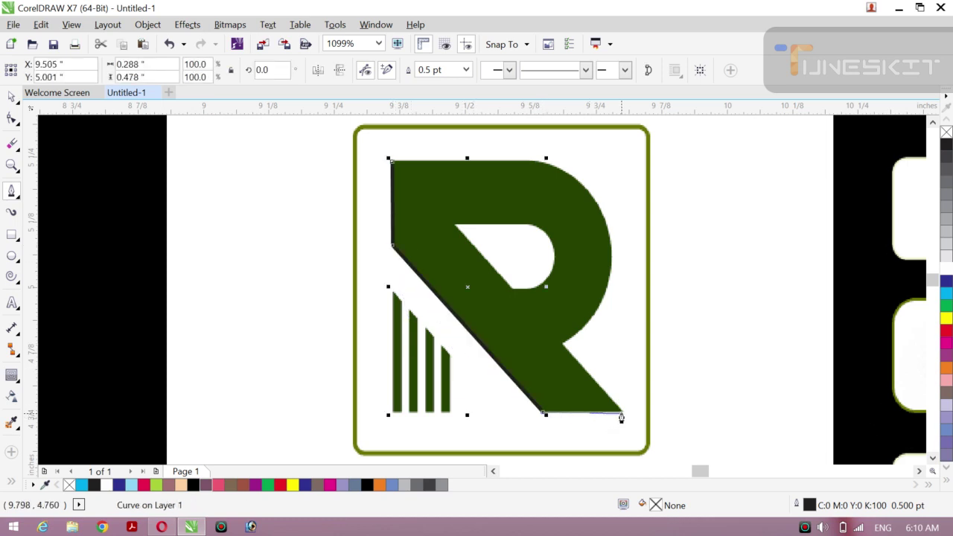
pyautogui.click(622, 415)
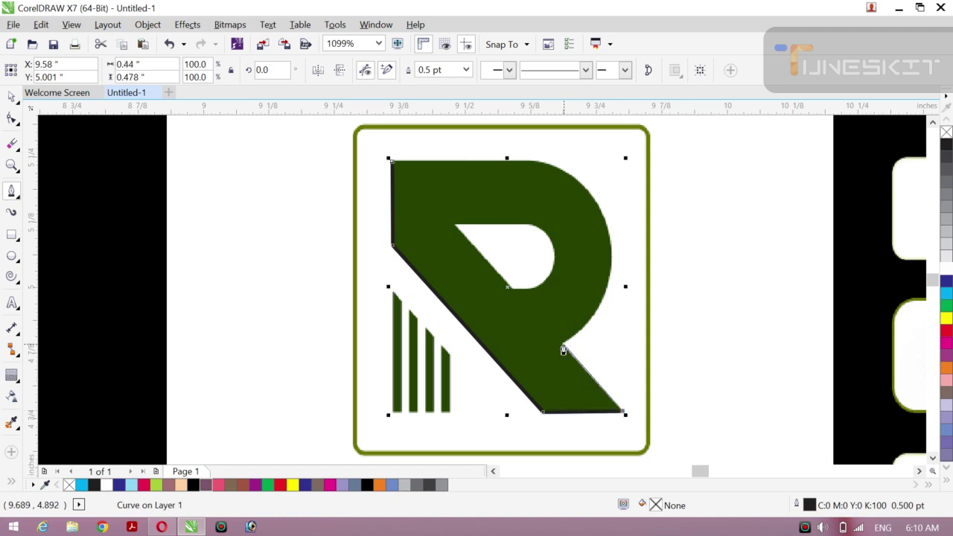
pyautogui.click(562, 346)
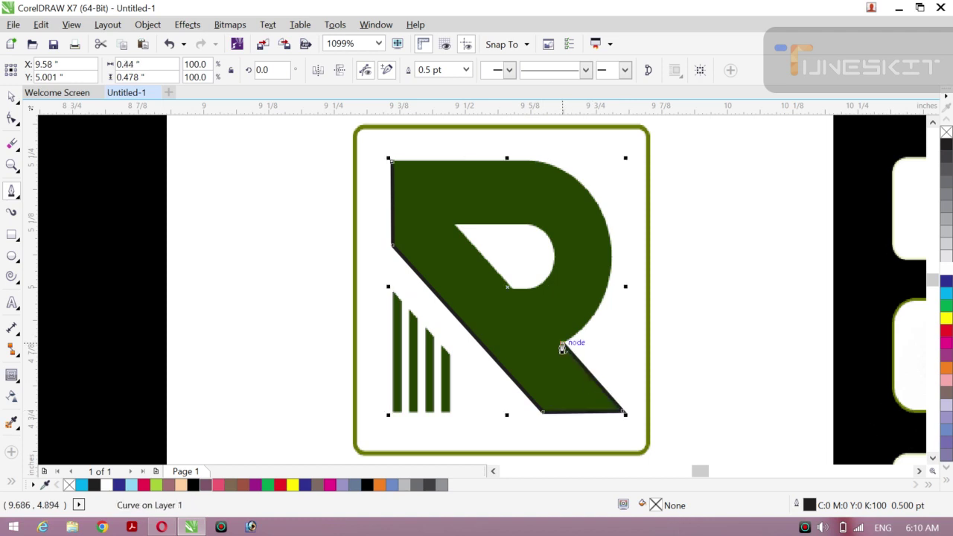
pyautogui.click(394, 167)
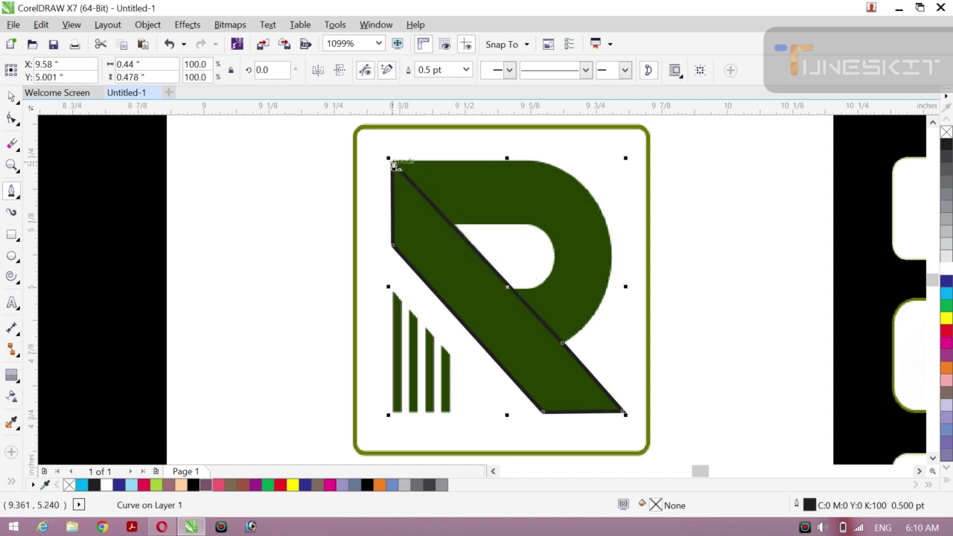
# Convert the outline's diagonal segment across the bowl to a curve and bow it outward to the R's rounded edge
pyautogui.click(12, 119)
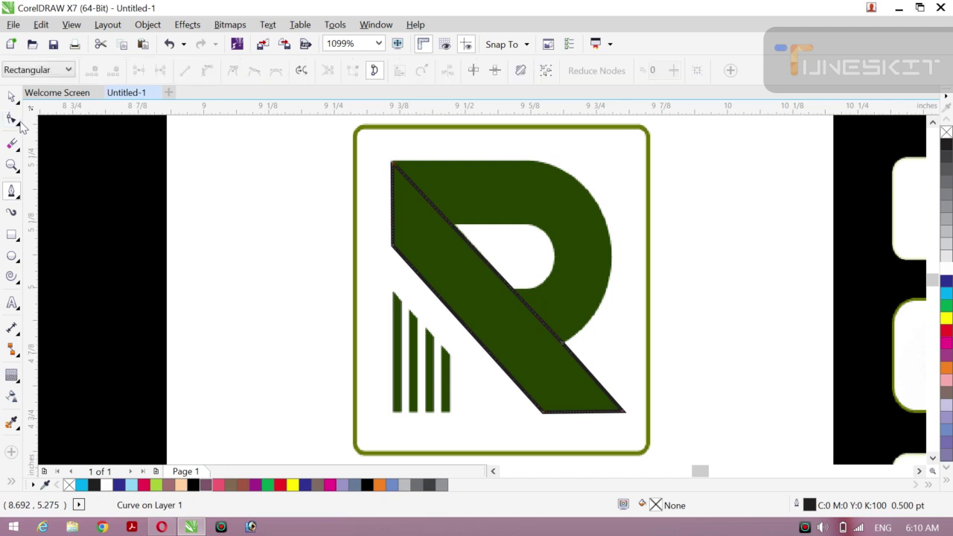
pyautogui.click(499, 280)
pyautogui.rightClick(499, 280)
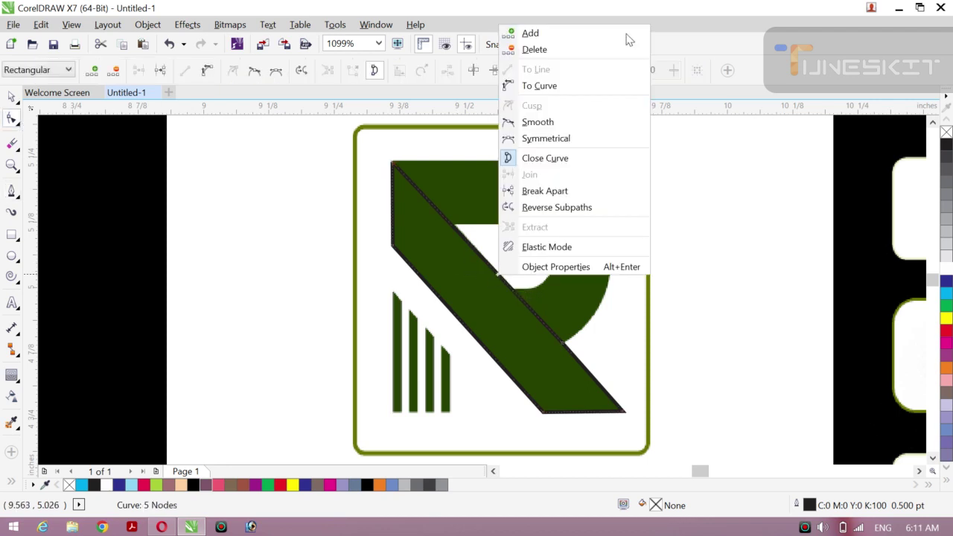
pyautogui.click(570, 87)
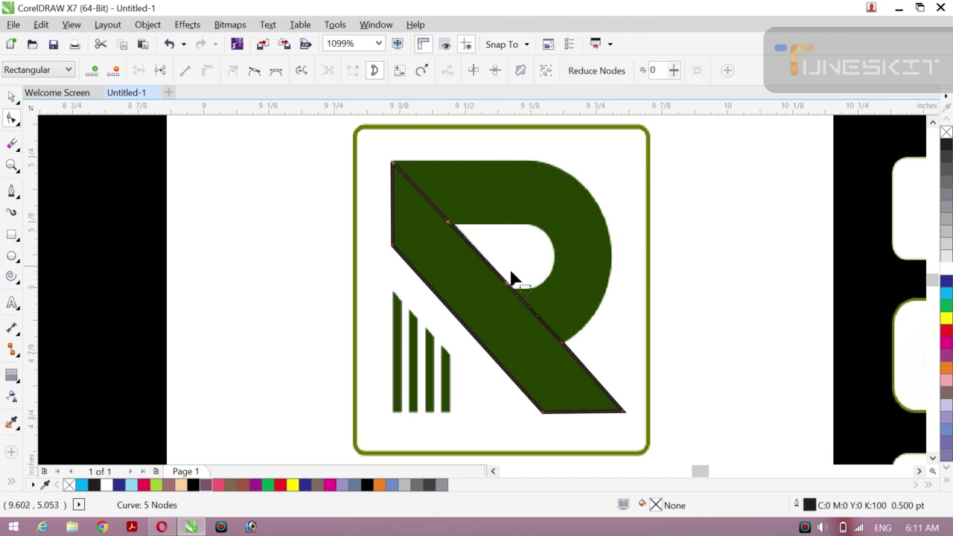
pyautogui.moveTo(511, 282); pyautogui.dragTo(615, 248)
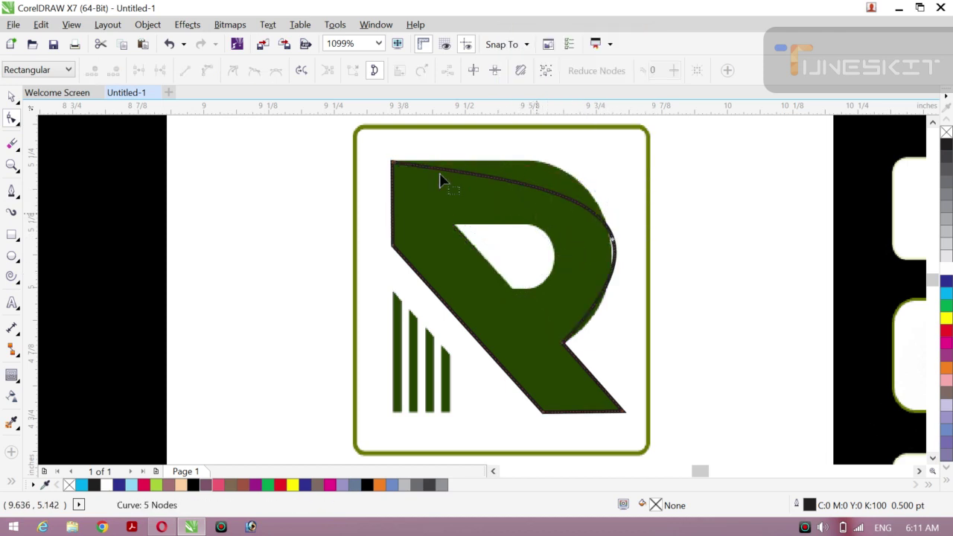
# Adjust the curve handles at the R's upper-left corner and leg junction so the outline follows the bowl more closely
pyautogui.click(392, 165)
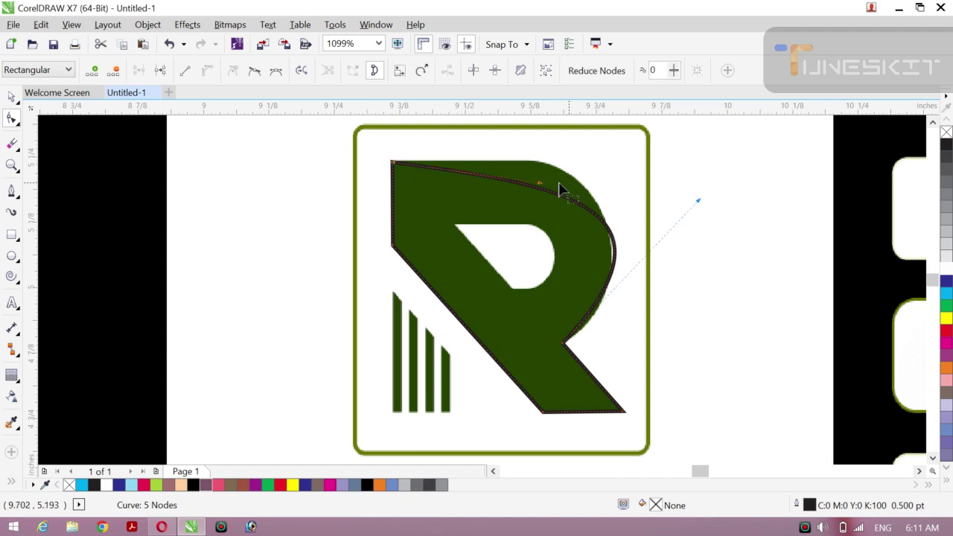
pyautogui.moveTo(544, 191); pyautogui.dragTo(565, 147)
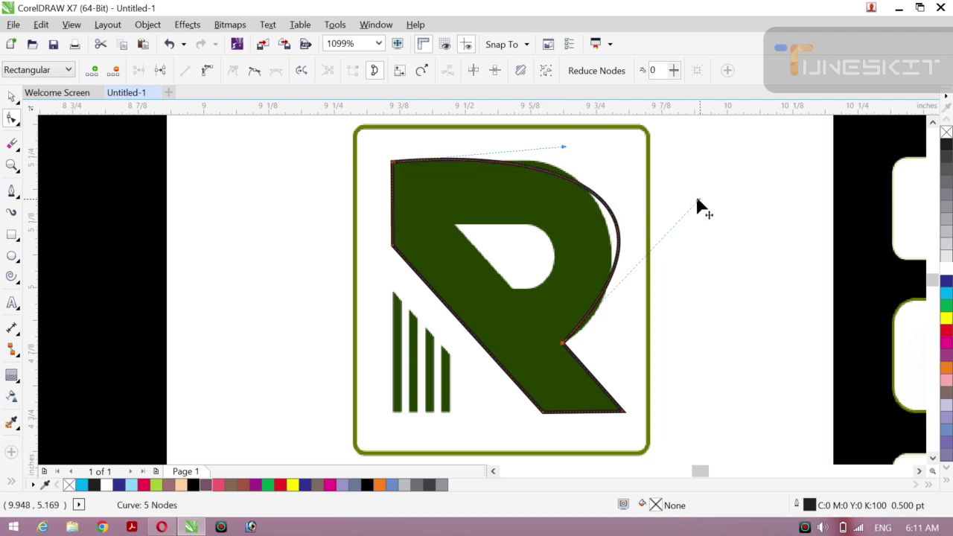
pyautogui.moveTo(699, 201); pyautogui.dragTo(674, 189)
pyautogui.moveTo(561, 147); pyautogui.dragTo(567, 142)
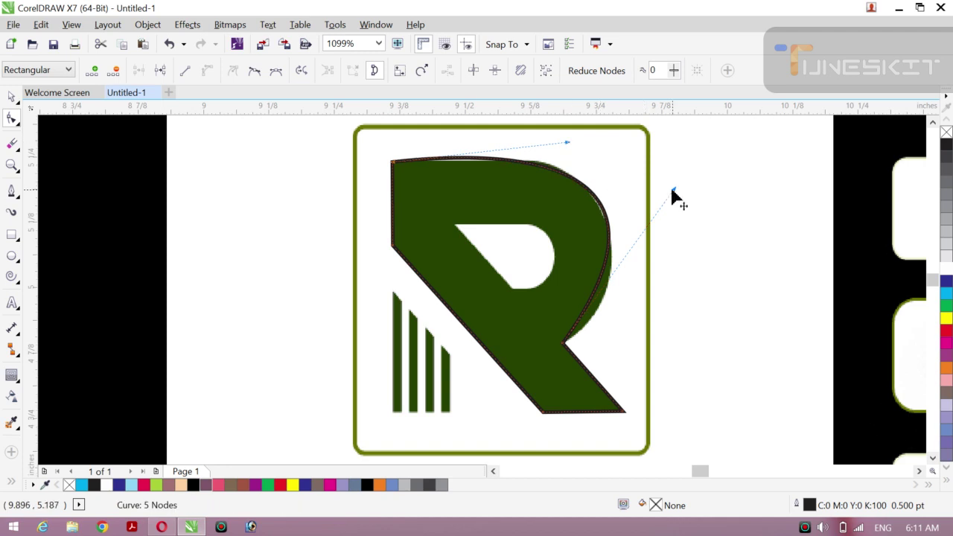
pyautogui.moveTo(673, 192); pyautogui.dragTo(670, 203)
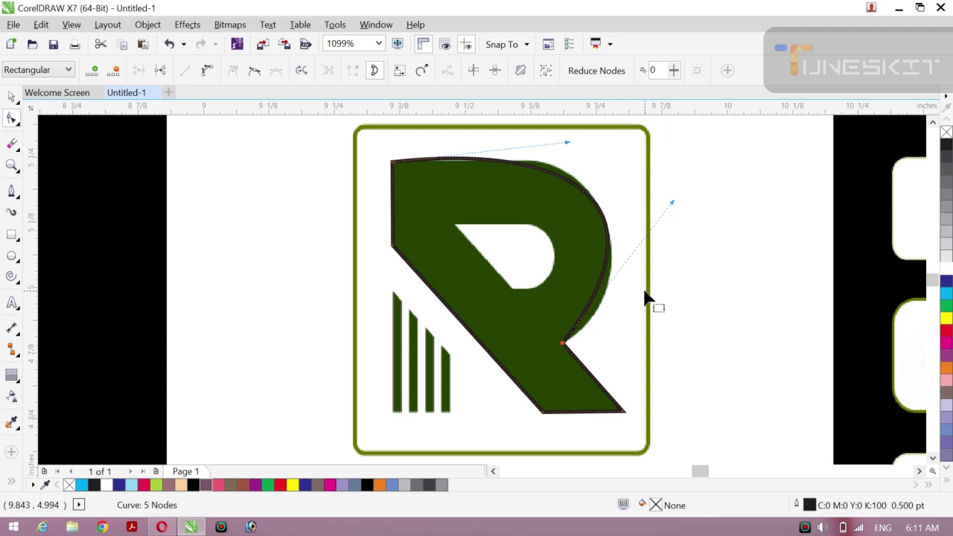
# Add a node on the lower right of the bowl curve, move it outward to the letter's edge and refine its handle
pyautogui.click(596, 294)
pyautogui.rightClick(595, 294)
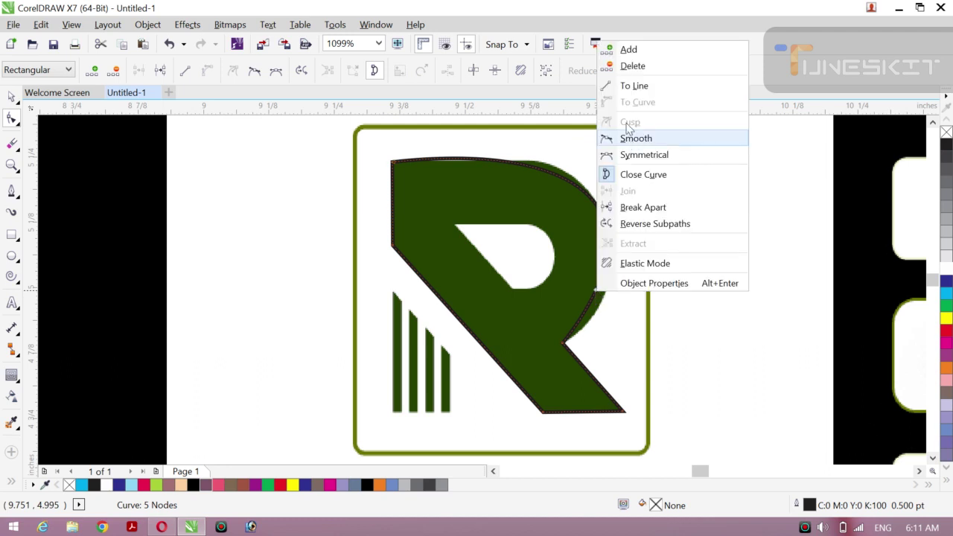
pyautogui.click(630, 50)
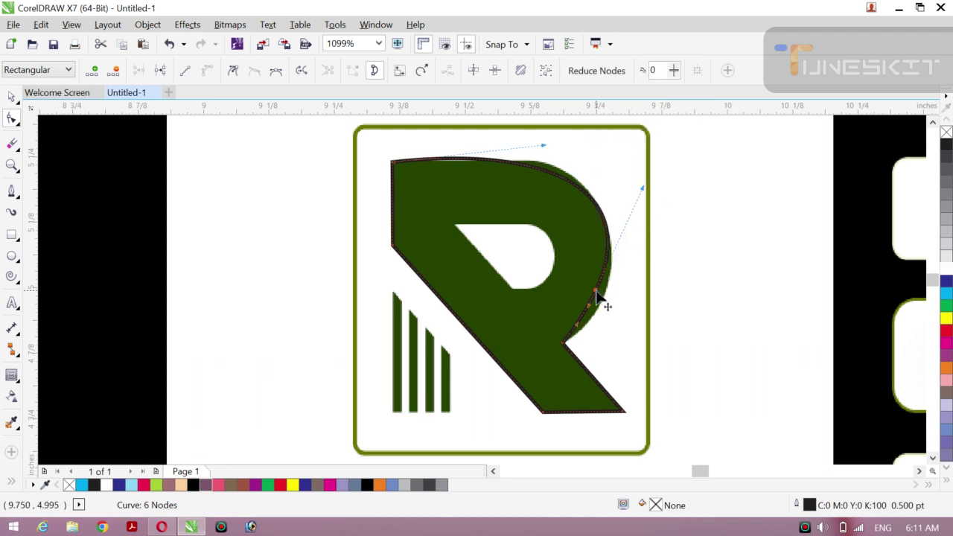
pyautogui.moveTo(596, 293); pyautogui.dragTo(602, 300)
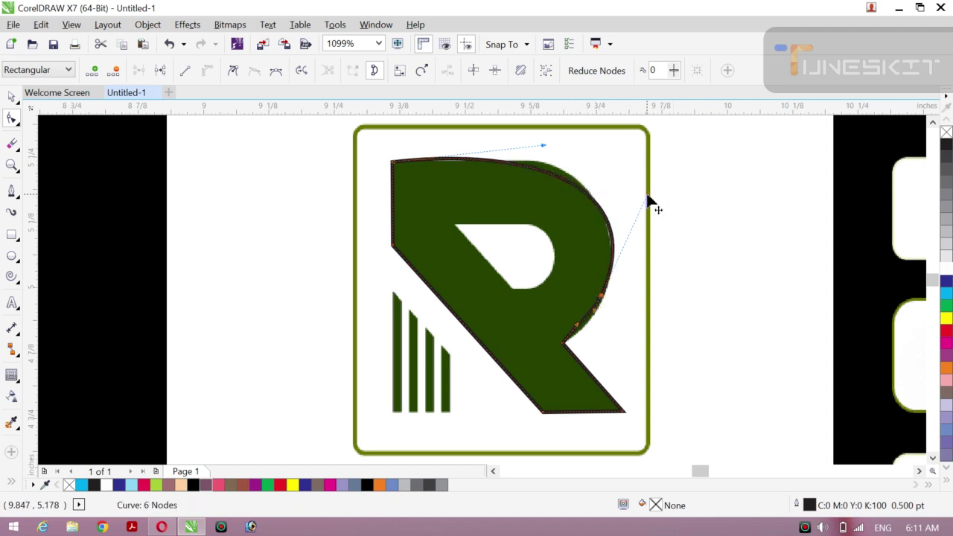
pyautogui.moveTo(647, 197); pyautogui.dragTo(641, 192)
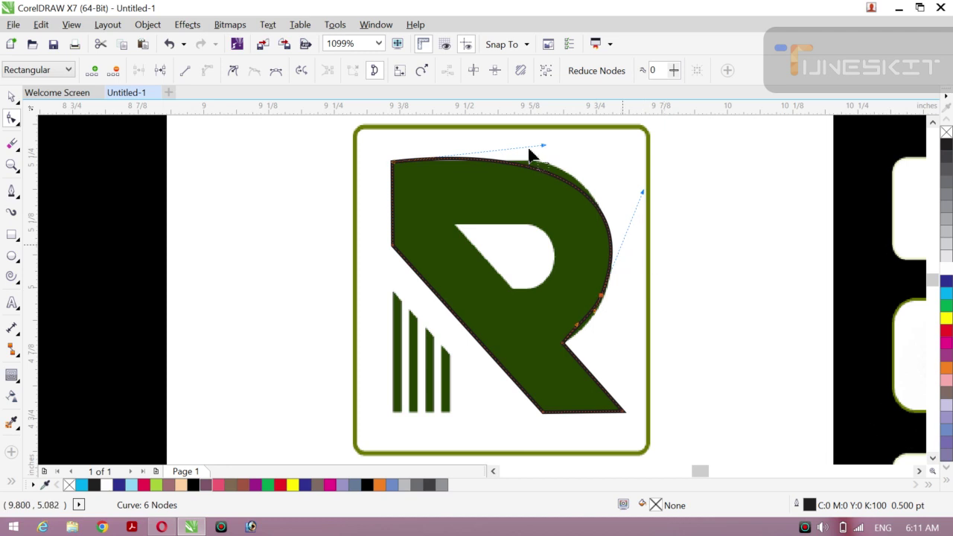
# Add a node on the upper right of the bowl curve and shift it slightly up onto the letter's edge
pyautogui.click(554, 182)
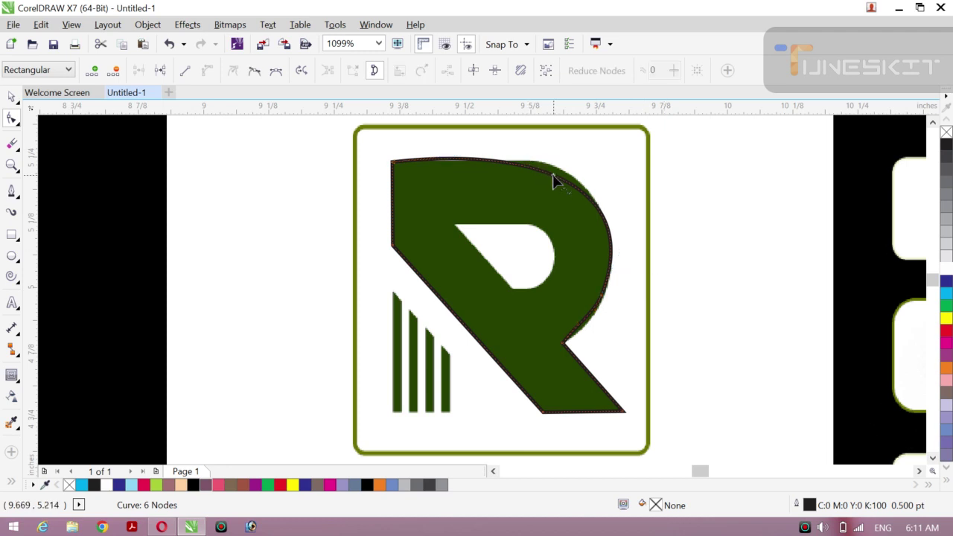
pyautogui.rightClick(554, 182)
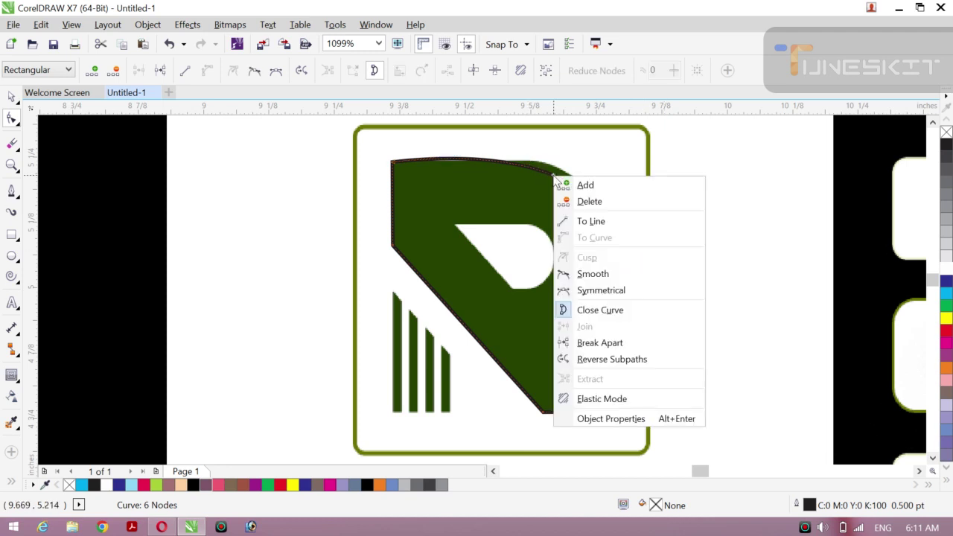
pyautogui.click(595, 201)
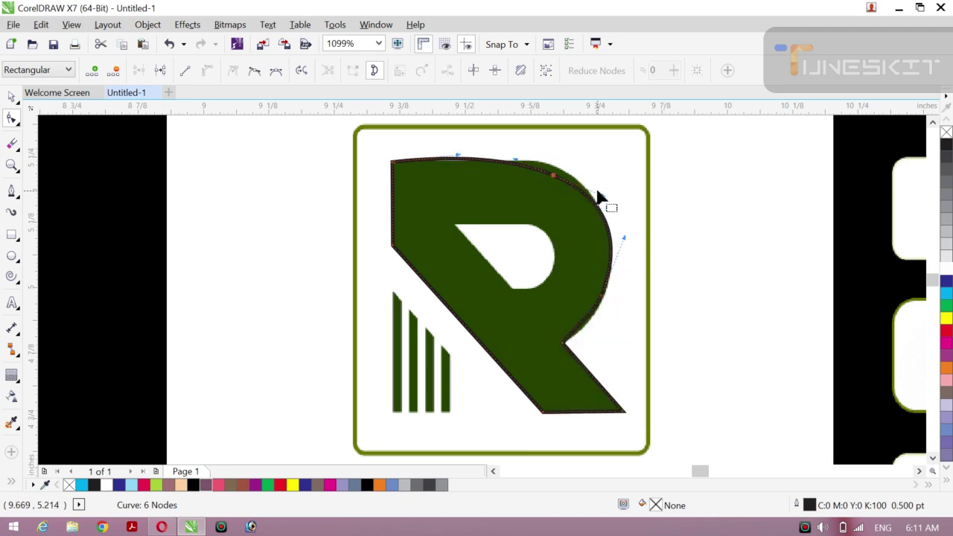
pyautogui.click(555, 183)
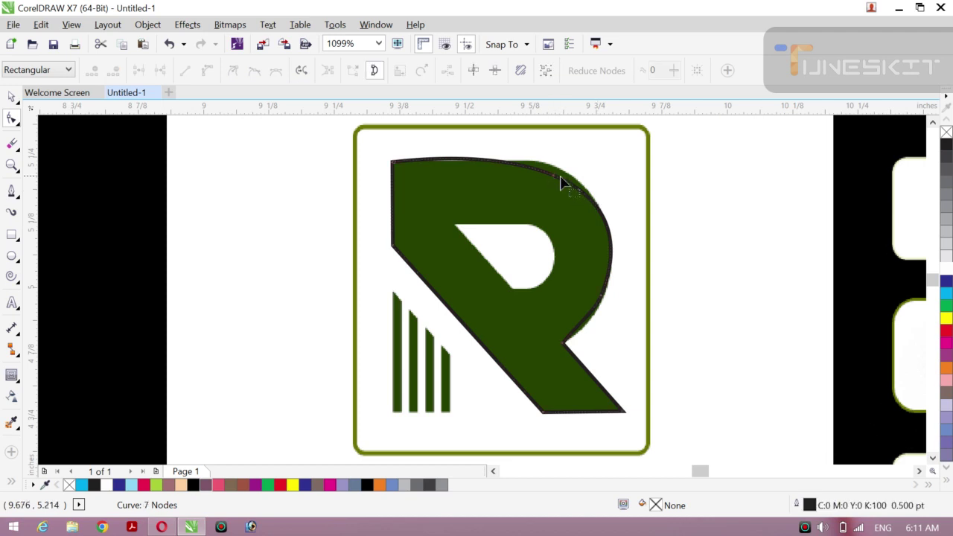
pyautogui.click(554, 182)
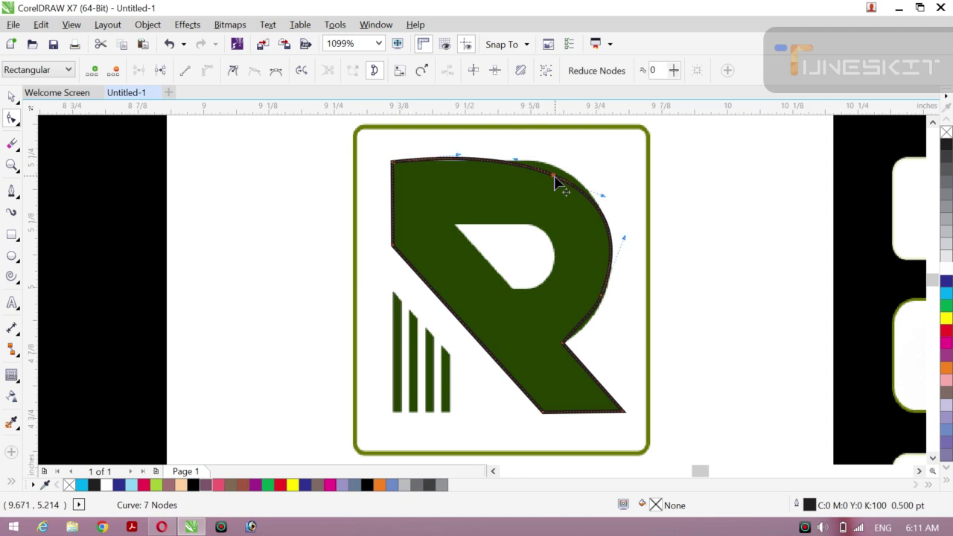
pyautogui.moveTo(555, 178); pyautogui.dragTo(555, 177)
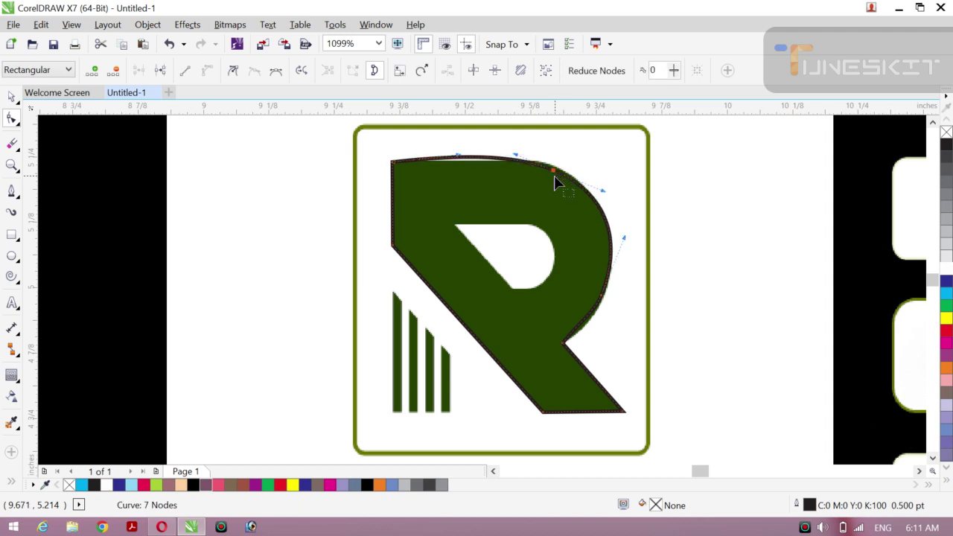
# Replace the bowl's lower-right node with a new node on its upper-right side, nudged left toward the letter's edge
pyautogui.doubleClick(600, 299)
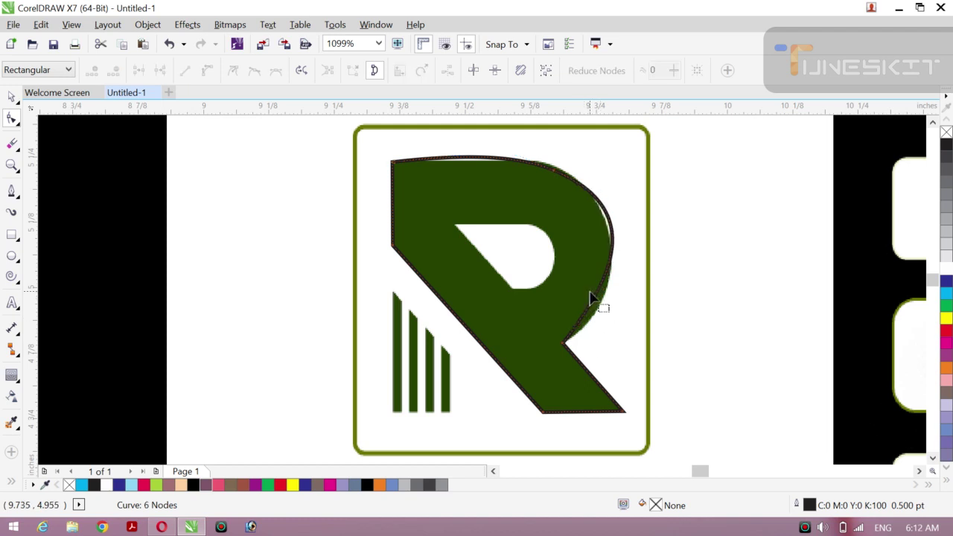
pyautogui.click(609, 222)
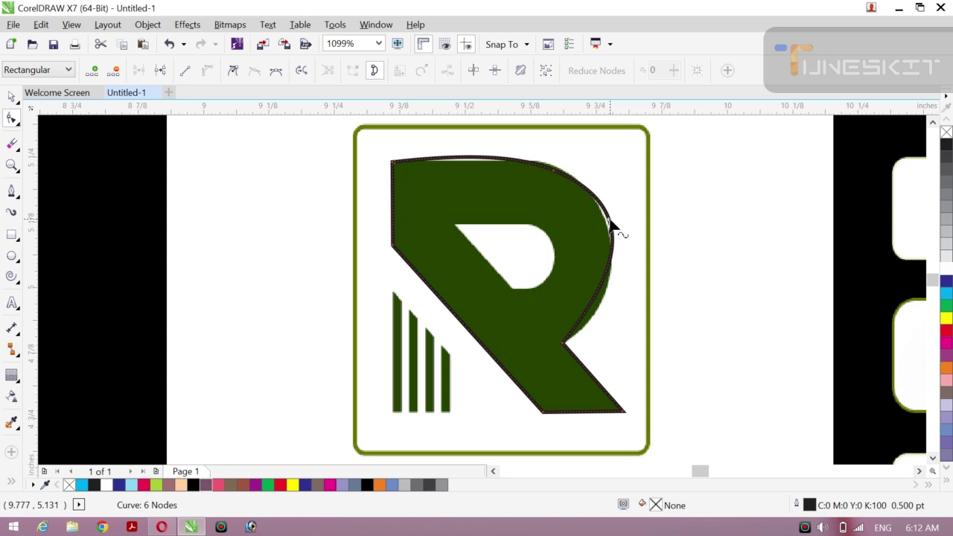
pyautogui.rightClick(610, 222)
pyautogui.click(638, 229)
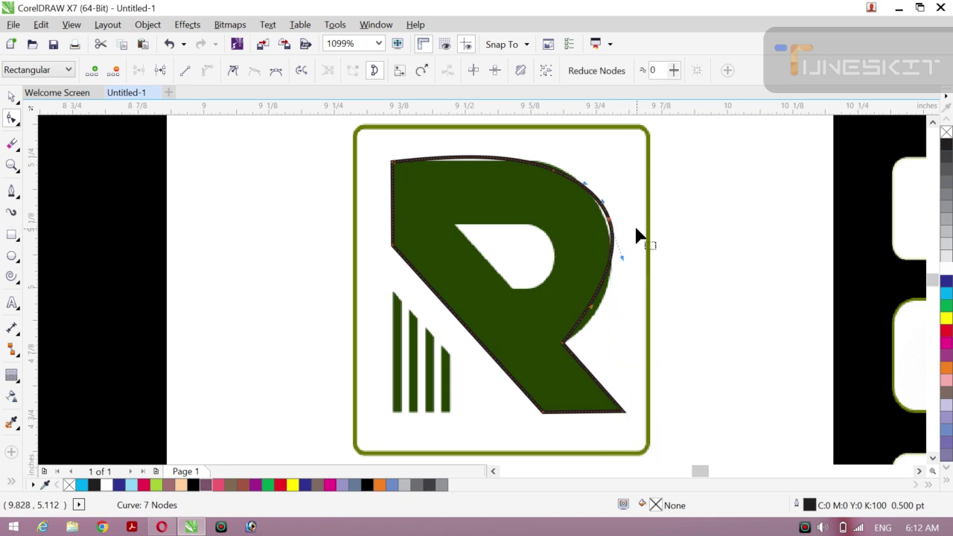
pyautogui.press('Left')
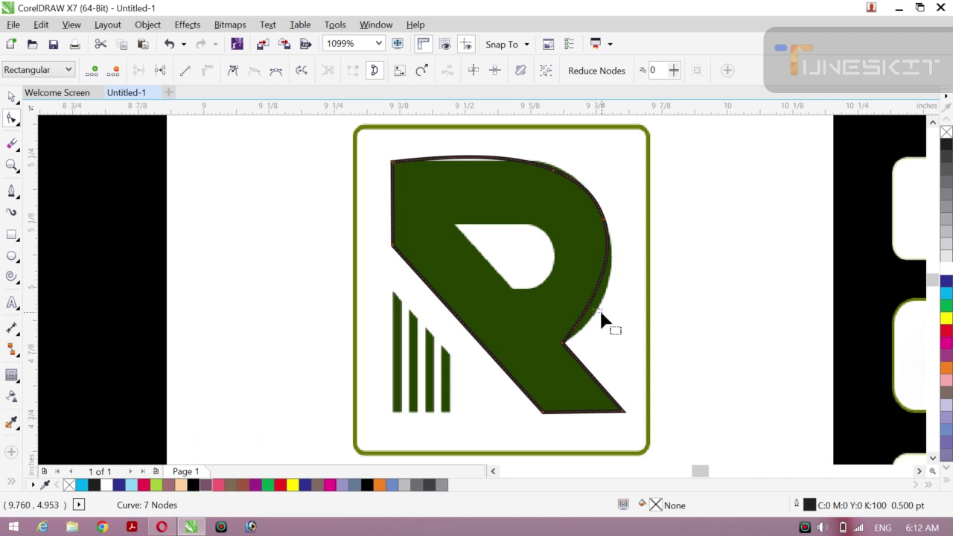
# Fit the R outline's lower bowl and top edge to the letter by adjusting their curve handles and raising the upper-right node slightly
pyautogui.click(564, 343)
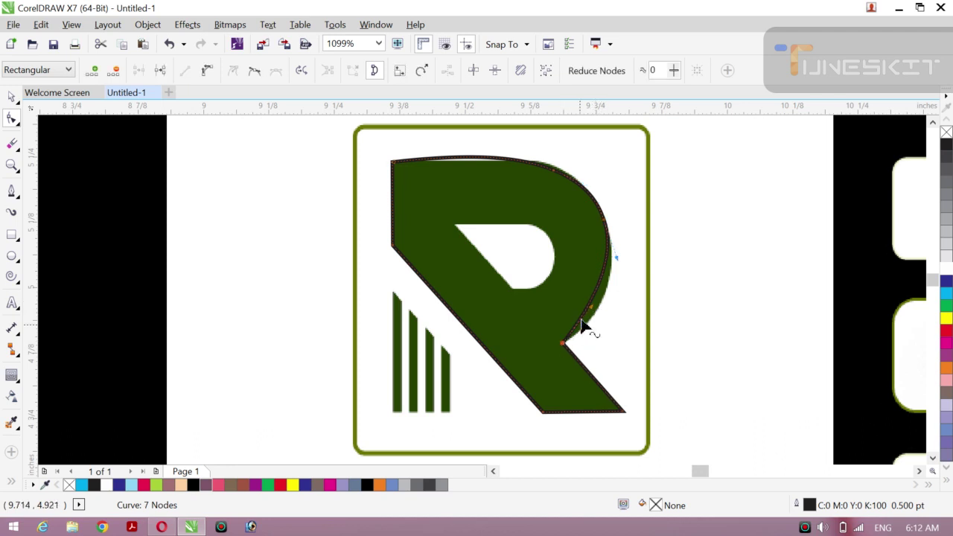
pyautogui.moveTo(593, 313); pyautogui.dragTo(602, 325)
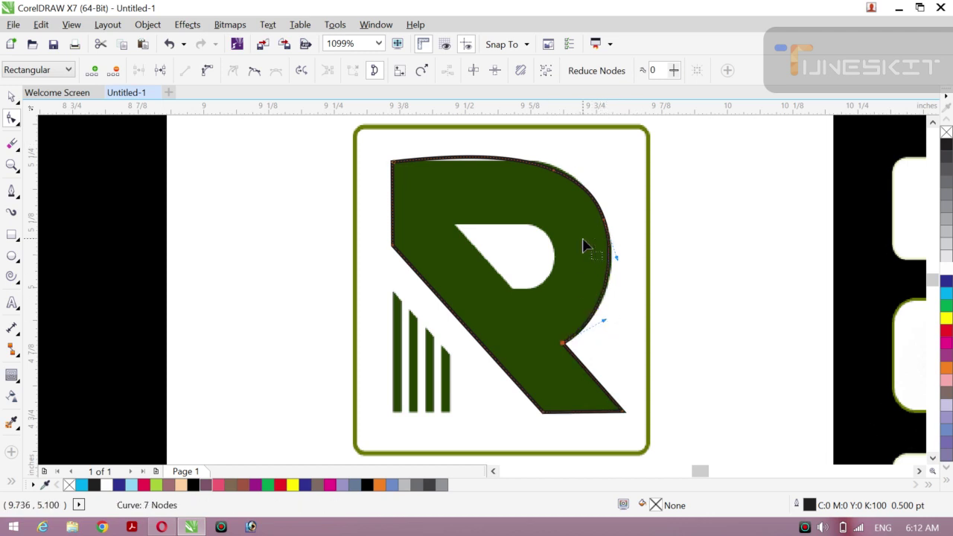
pyautogui.click(393, 160)
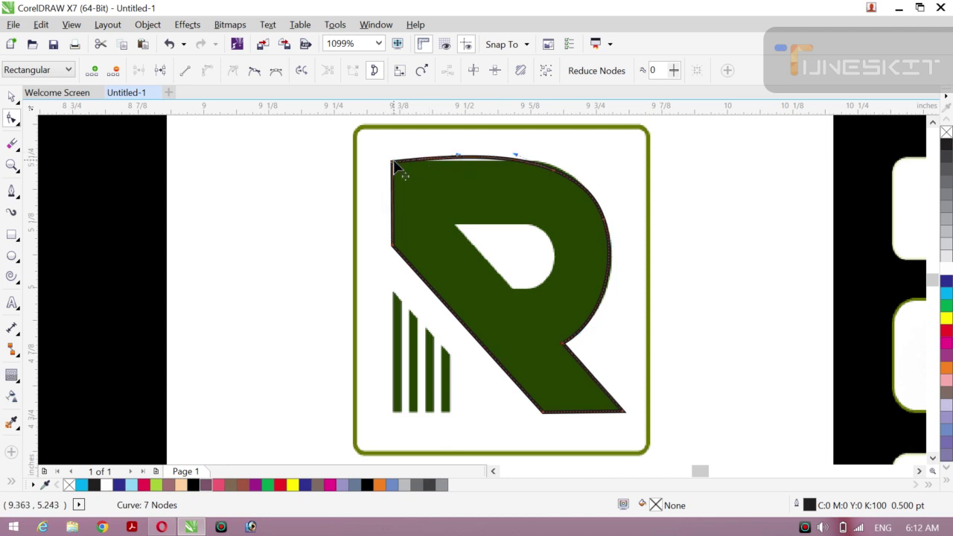
pyautogui.click(456, 158)
pyautogui.moveTo(458, 162); pyautogui.dragTo(458, 163)
pyautogui.click(515, 159)
pyautogui.moveTo(515, 158); pyautogui.dragTo(515, 158)
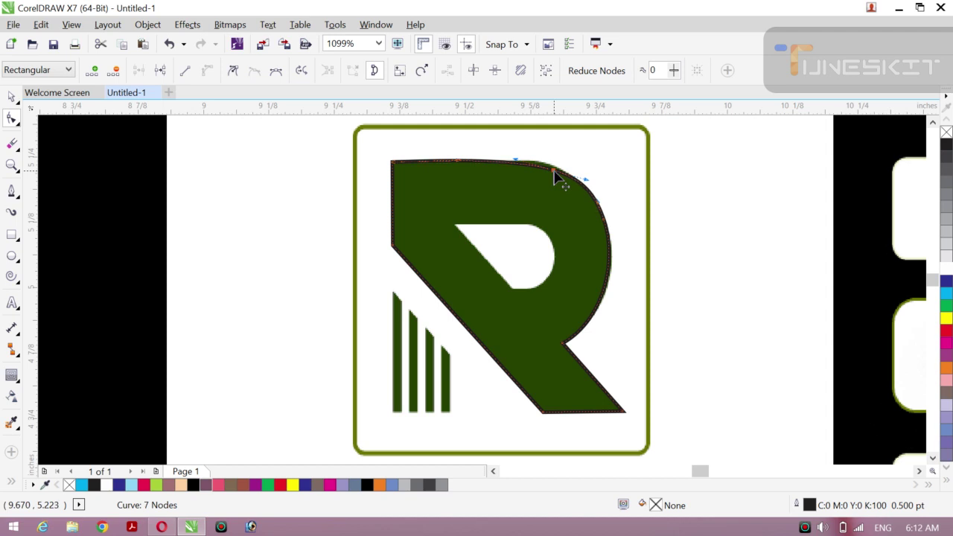
pyautogui.moveTo(554, 176); pyautogui.dragTo(554, 176)
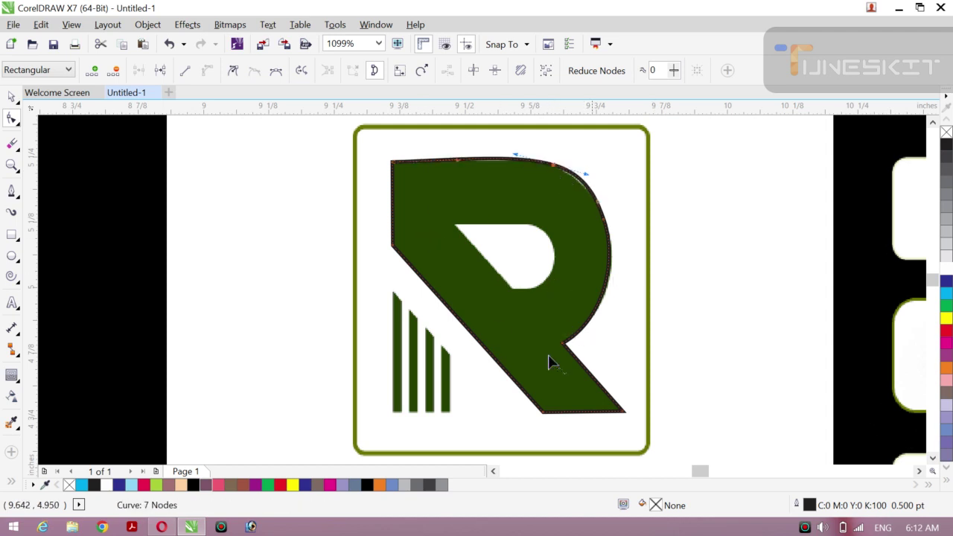
# Move the bitmap aside to check the traced outline on its own, and undo the move
pyautogui.click(11, 96)
pyautogui.click(284, 217)
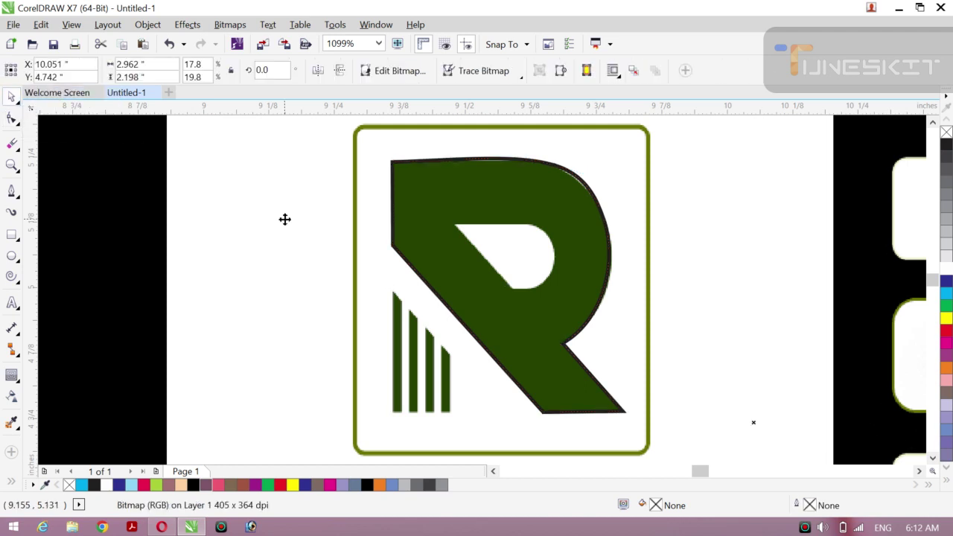
pyautogui.moveTo(284, 219); pyautogui.dragTo(403, 244)
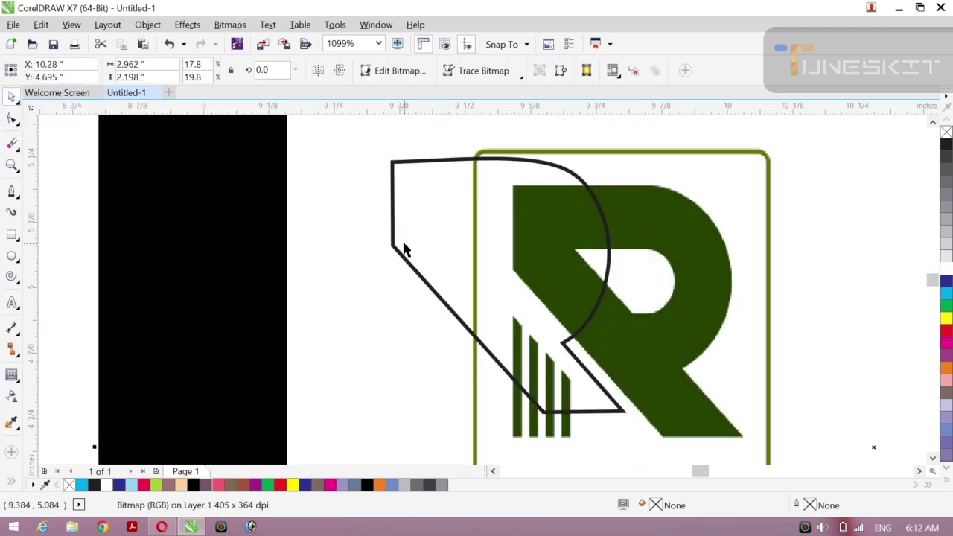
pyautogui.hotkey('ctrl', 'z')
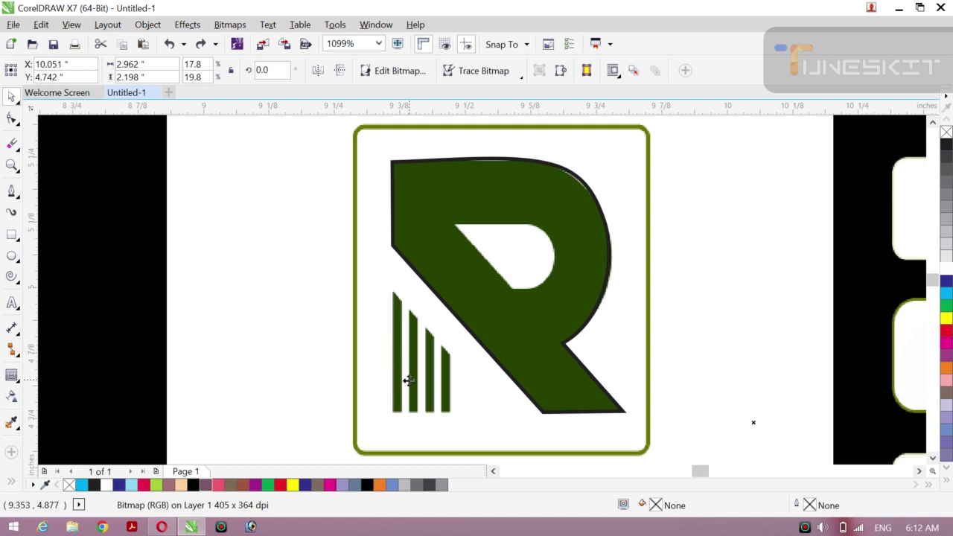
# Draw four rectangles over the logo's vertical stripes, about 0.228, 0.189, 0.158 and 0.129 inches tall from left to right
pyautogui.click(11, 234)
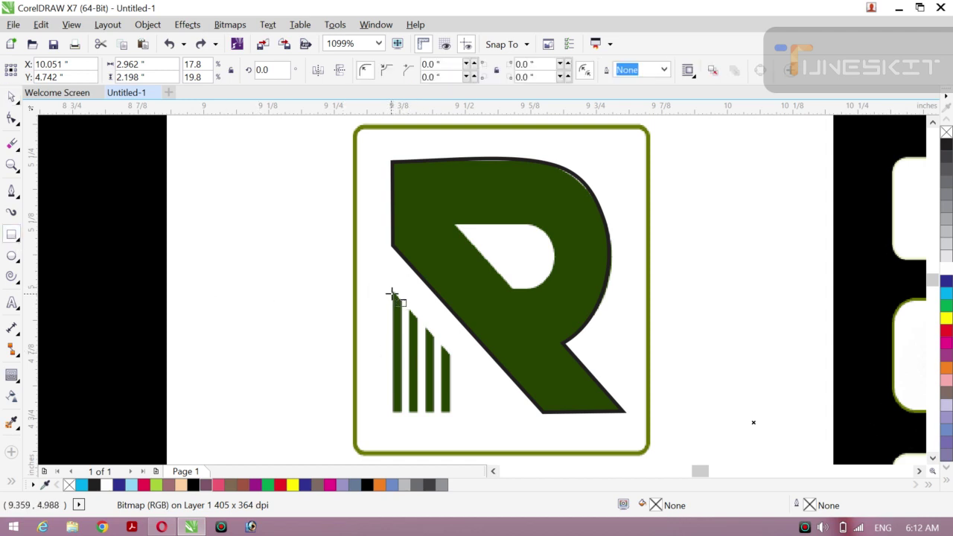
pyautogui.moveTo(393, 295); pyautogui.dragTo(402, 415)
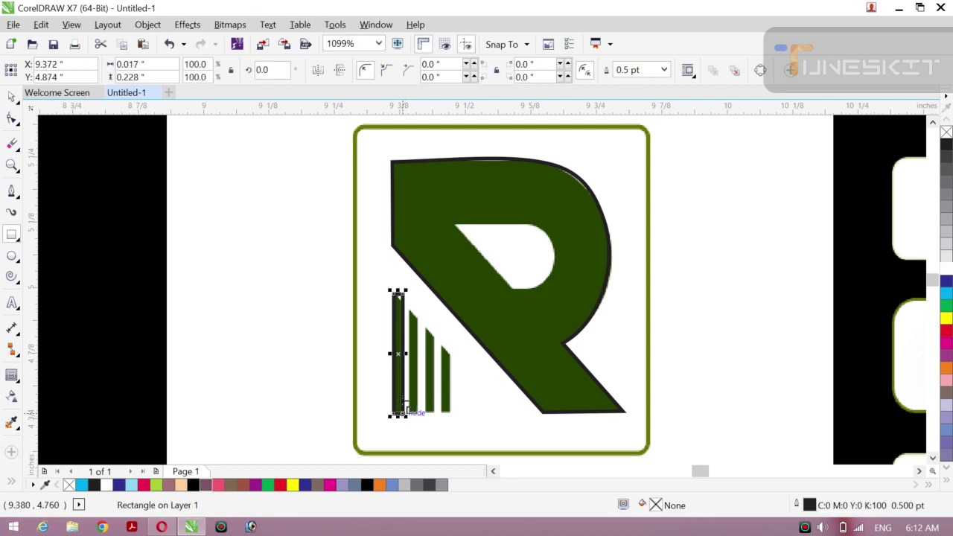
pyautogui.moveTo(408, 312); pyautogui.dragTo(417, 412)
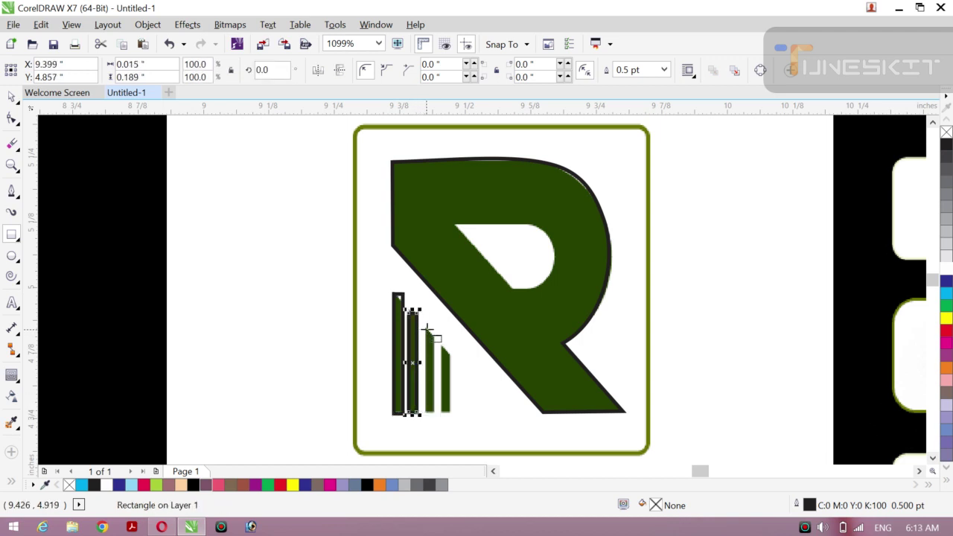
pyautogui.moveTo(427, 329); pyautogui.dragTo(436, 415)
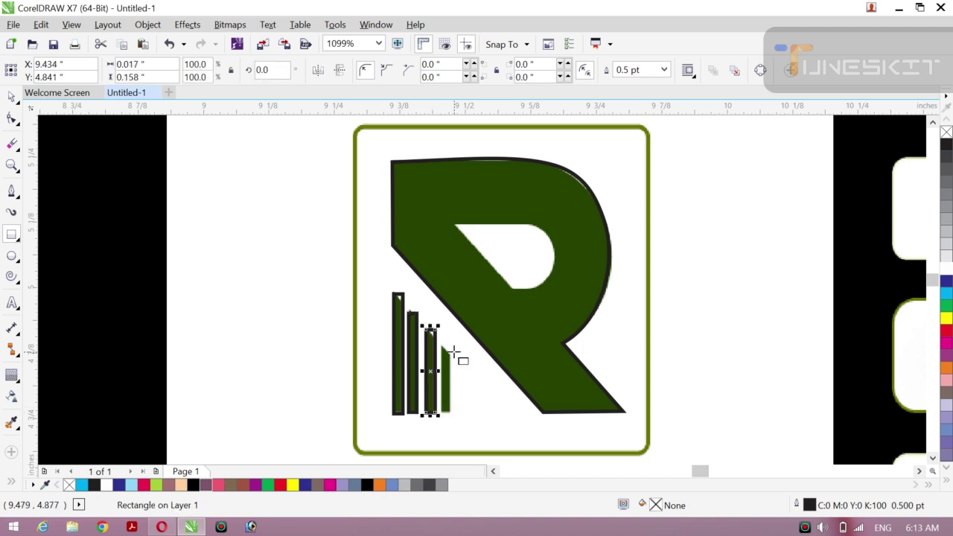
pyautogui.moveTo(441, 345); pyautogui.dragTo(451, 415)
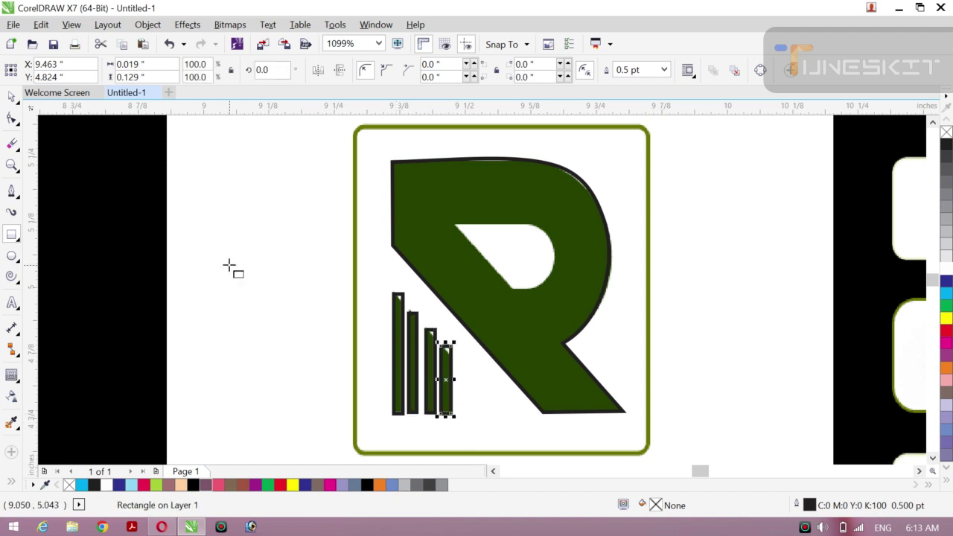
# Draw a rectangle of about 0.556 × 0.616 inches over the logo's border and round its corners to about 0.018 inches
pyautogui.click(10, 241)
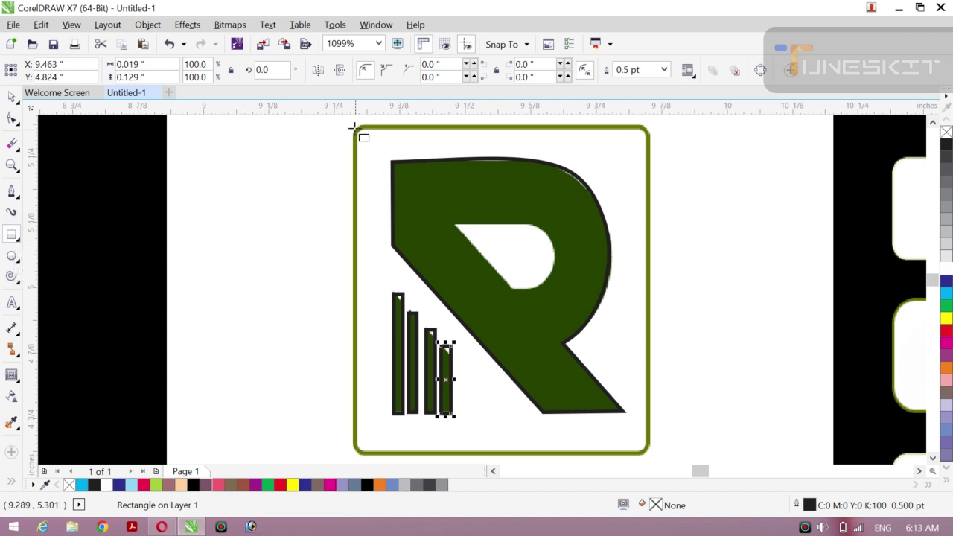
pyautogui.moveTo(356, 129); pyautogui.dragTo(648, 453)
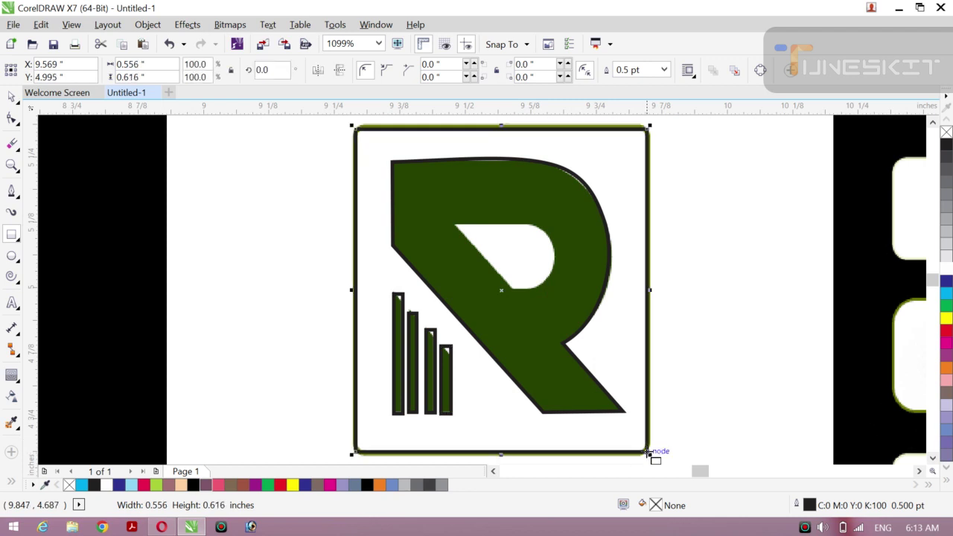
pyautogui.click(11, 119)
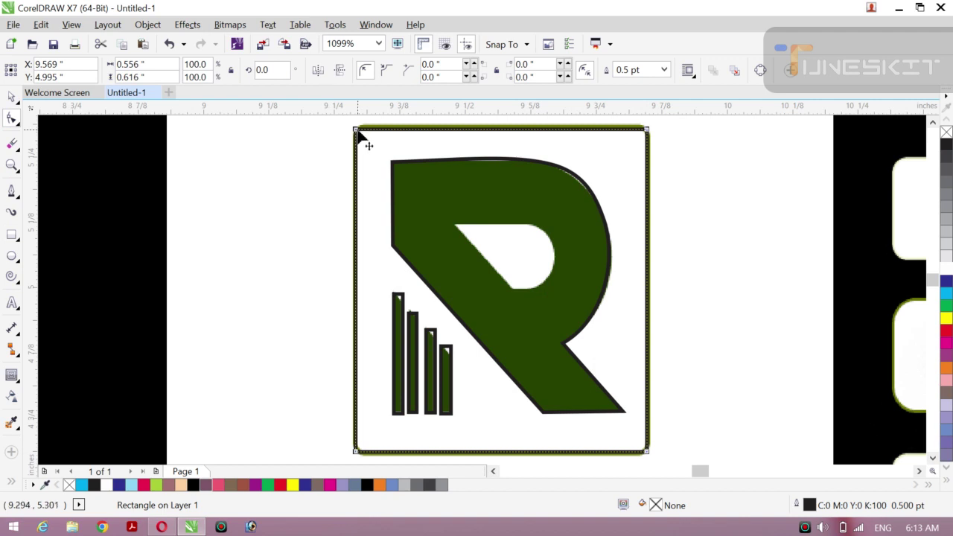
pyautogui.moveTo(359, 131); pyautogui.dragTo(364, 136)
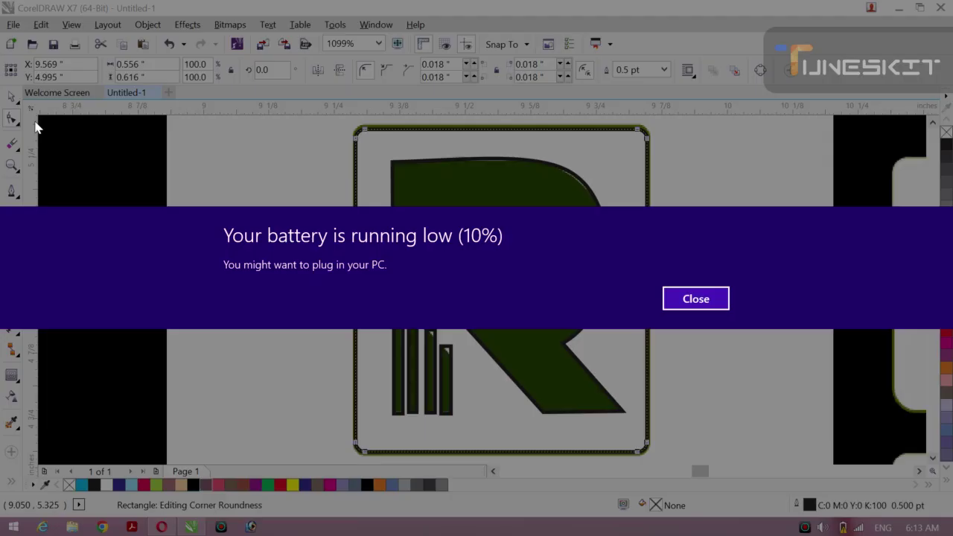
pyautogui.click(698, 299)
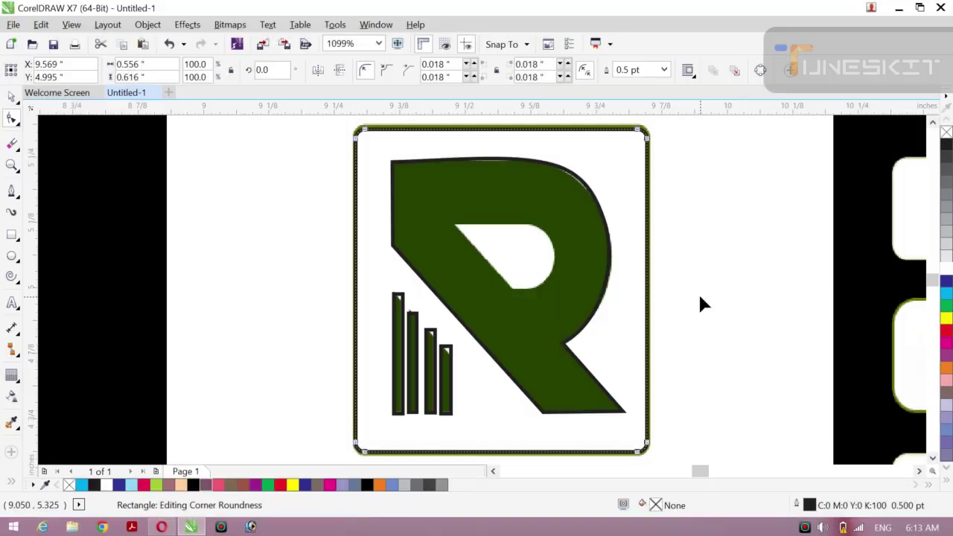
# Delete the source bitmap from behind the traced shapes
pyautogui.click(12, 97)
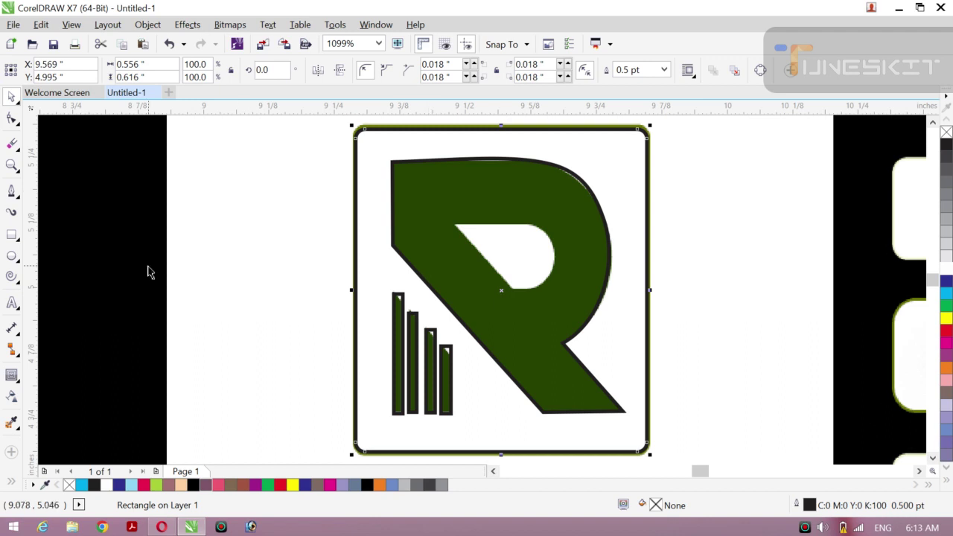
pyautogui.click(121, 277)
pyautogui.press('Delete')
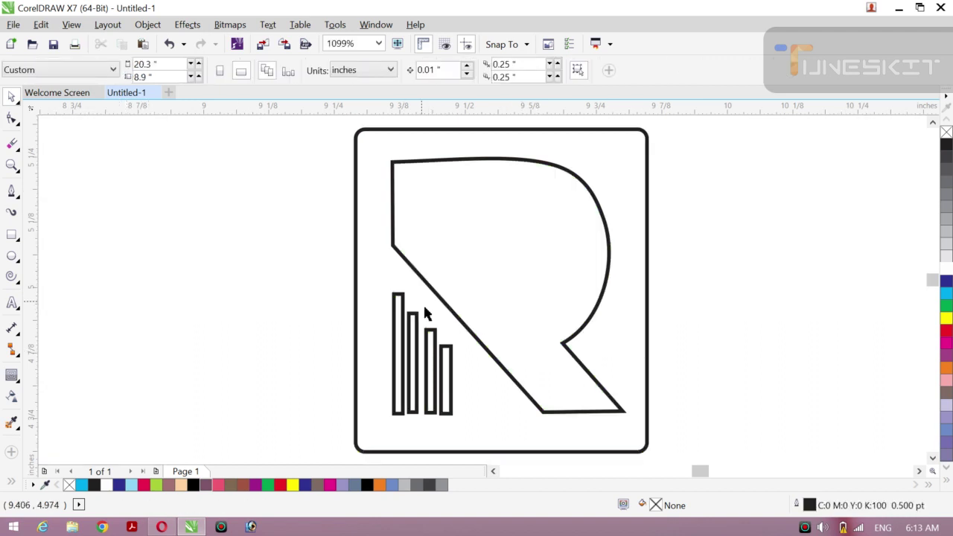
pyautogui.click(842, 528)
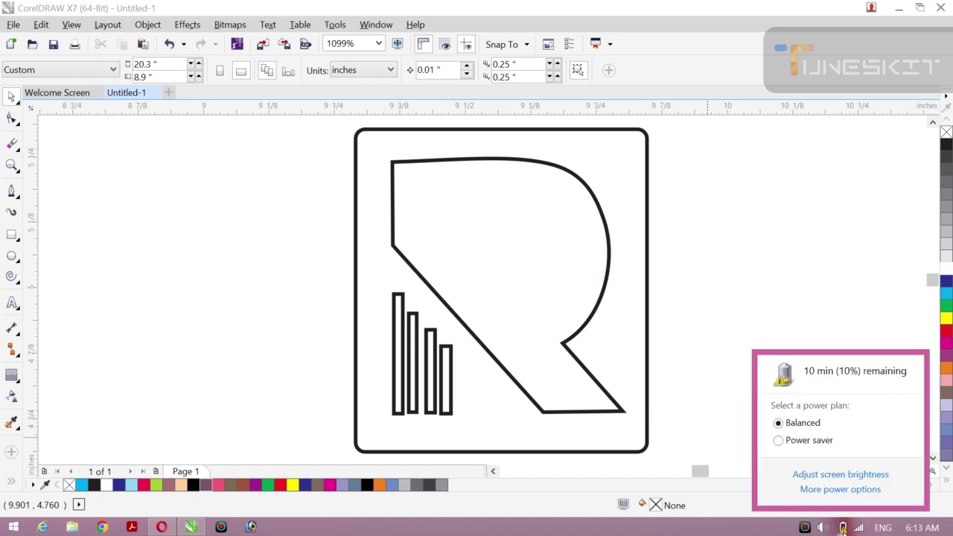
pyautogui.click(842, 529)
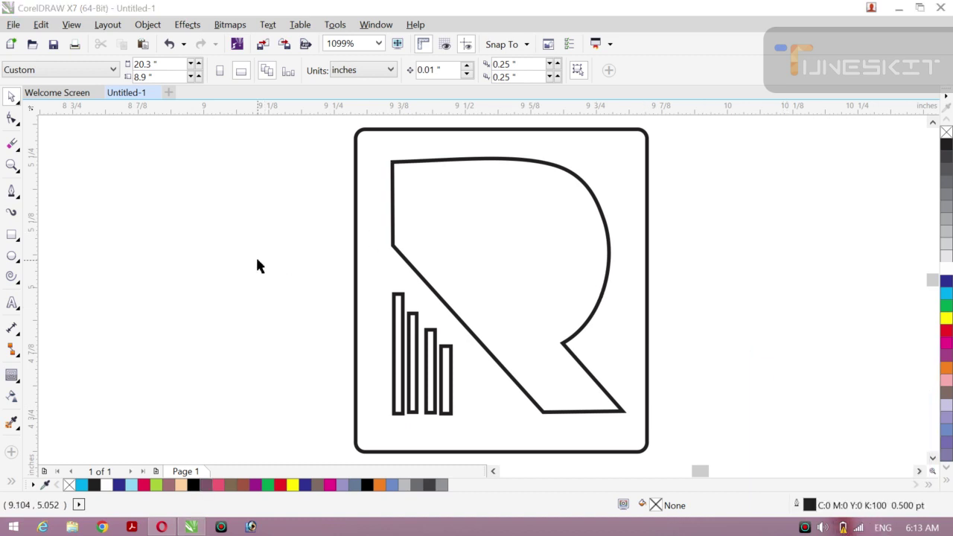
pyautogui.click(499, 247)
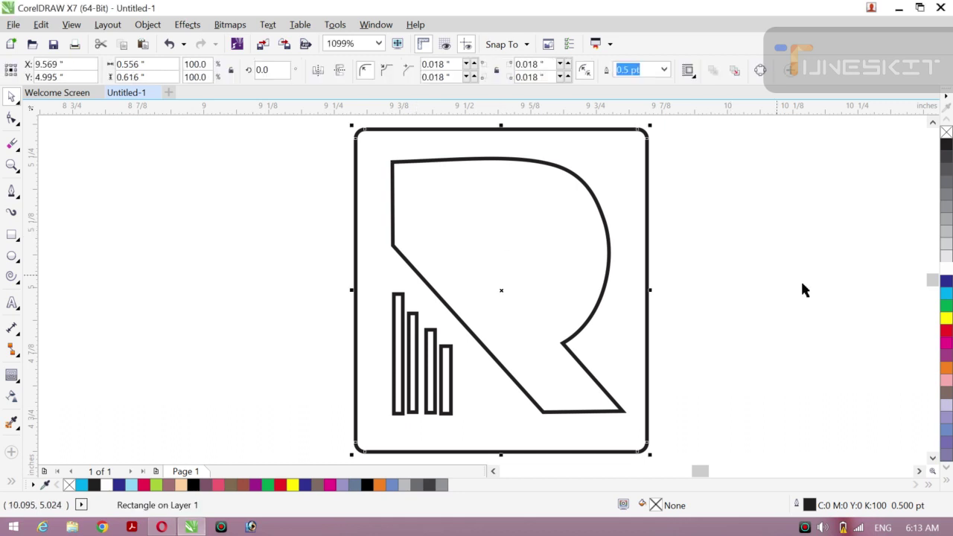
pyautogui.click(948, 306)
pyautogui.hotkey('ctrl', 'z')
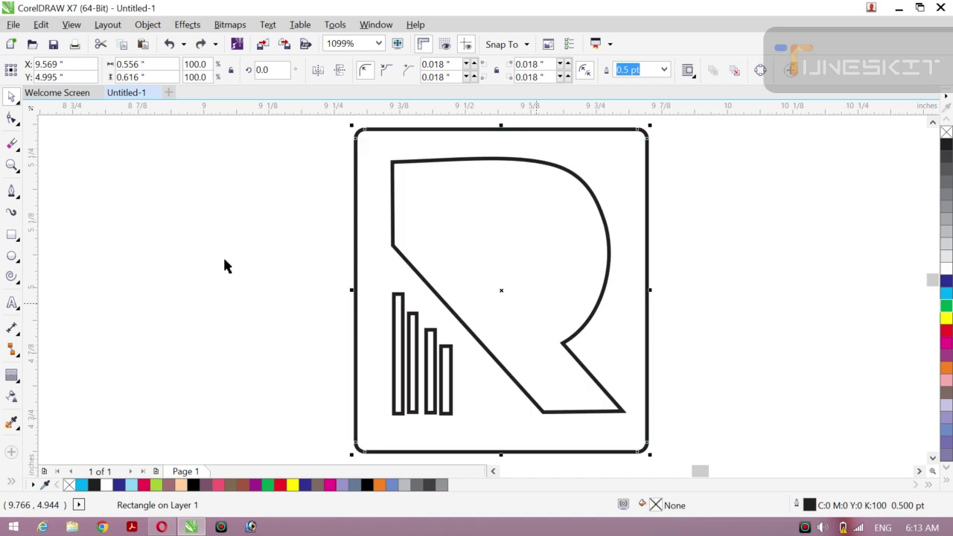
pyautogui.click(18, 104)
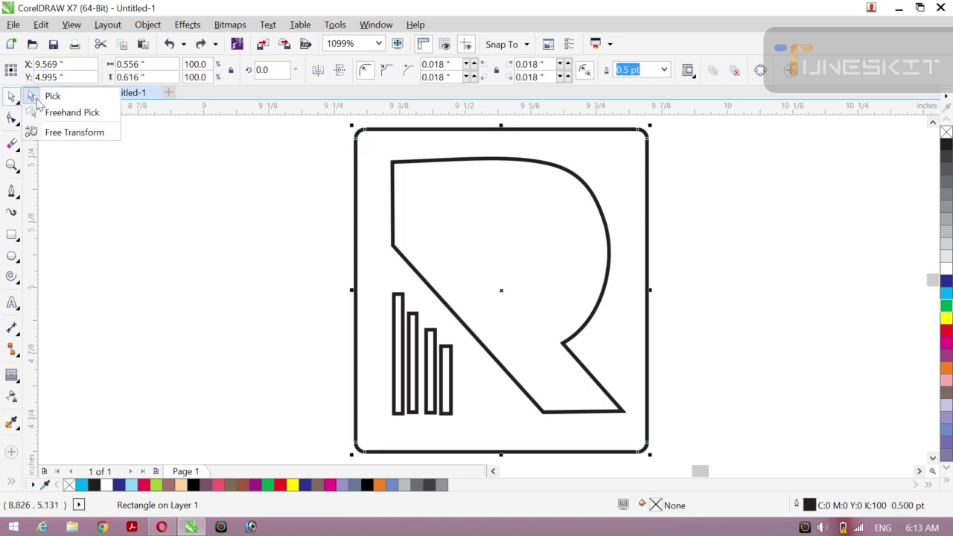
pyautogui.click(64, 94)
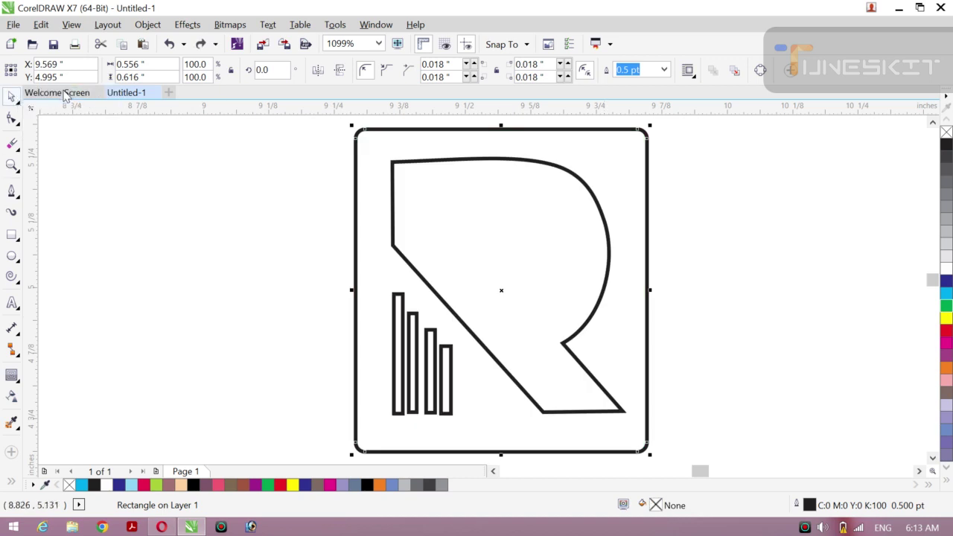
# Fill the R and the four bars with slate blue (C:40 M:20 Y:0 K:40) using Smart Fill
pyautogui.click(12, 482)
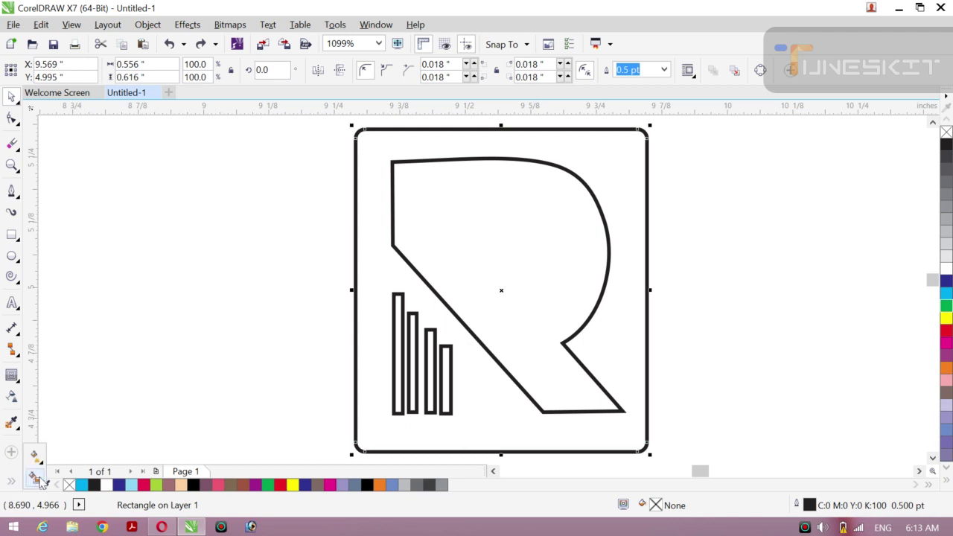
pyautogui.click(37, 478)
pyautogui.click(460, 265)
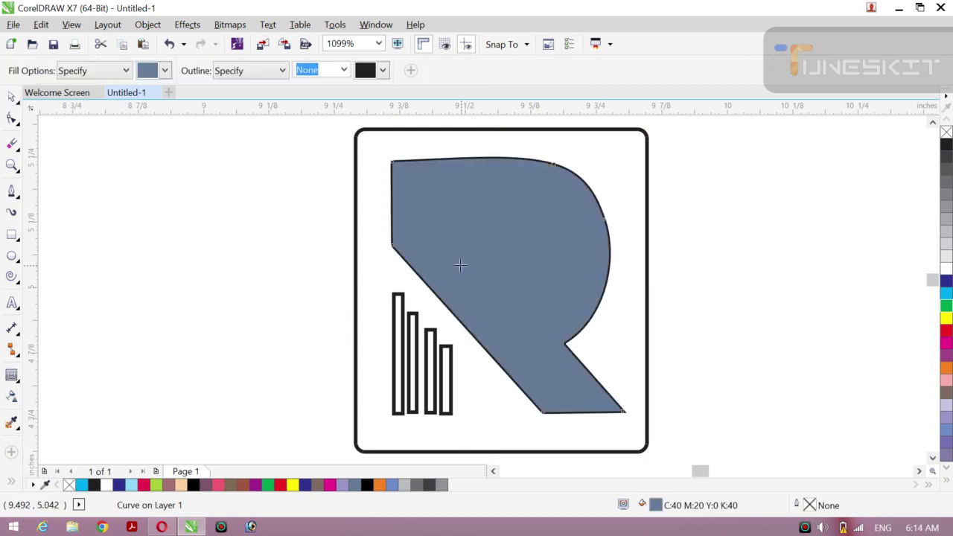
pyautogui.click(397, 335)
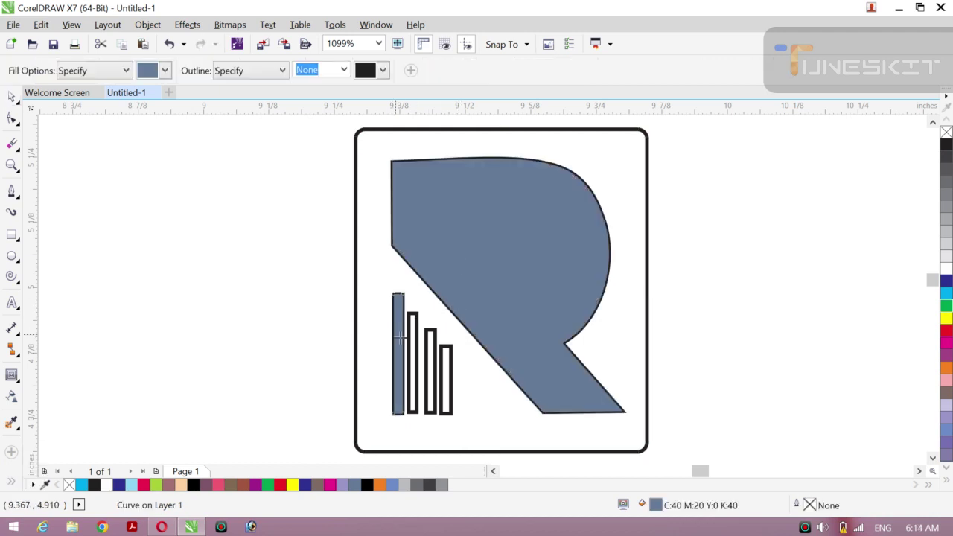
pyautogui.click(411, 346)
pyautogui.click(429, 358)
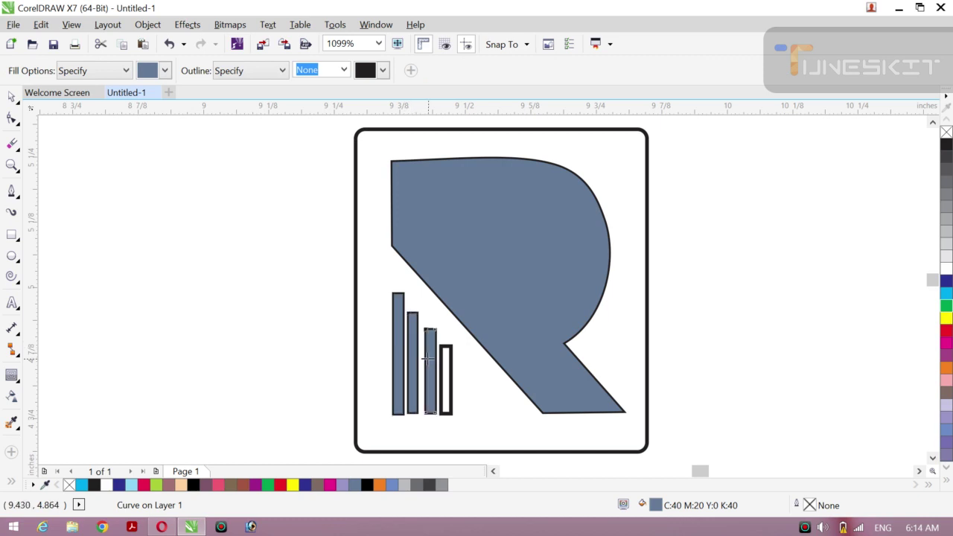
pyautogui.click(445, 370)
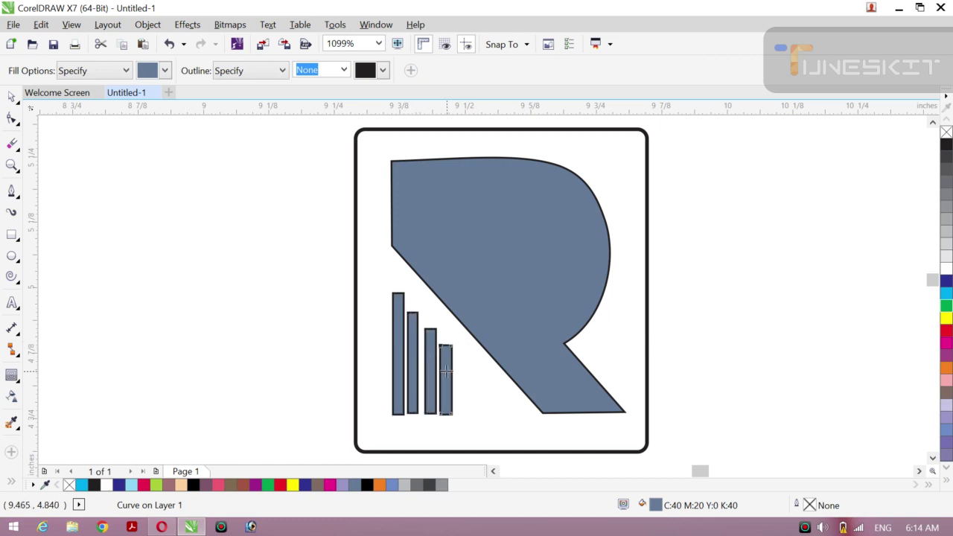
# Select all four bars together and set their outline width to None
pyautogui.click(15, 99)
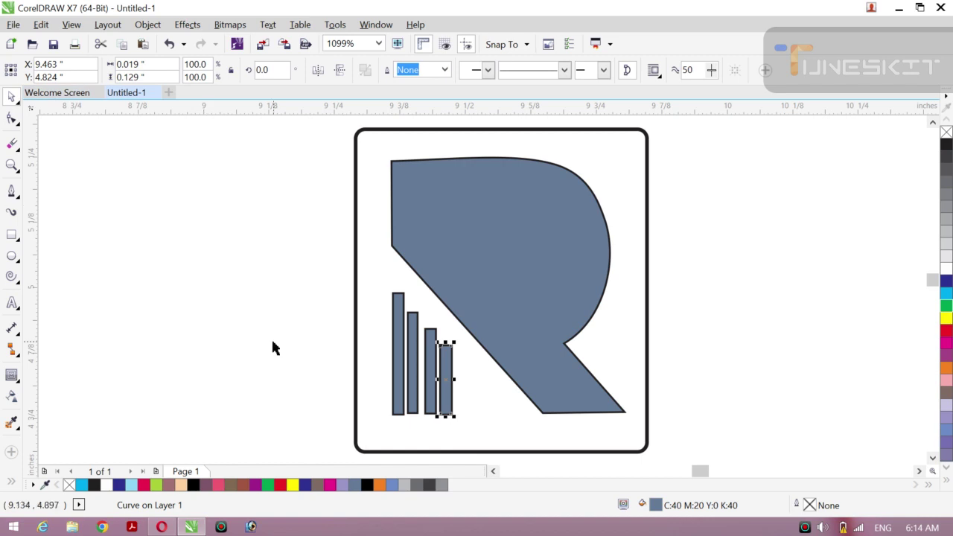
pyautogui.moveTo(270, 436); pyautogui.dragTo(501, 256)
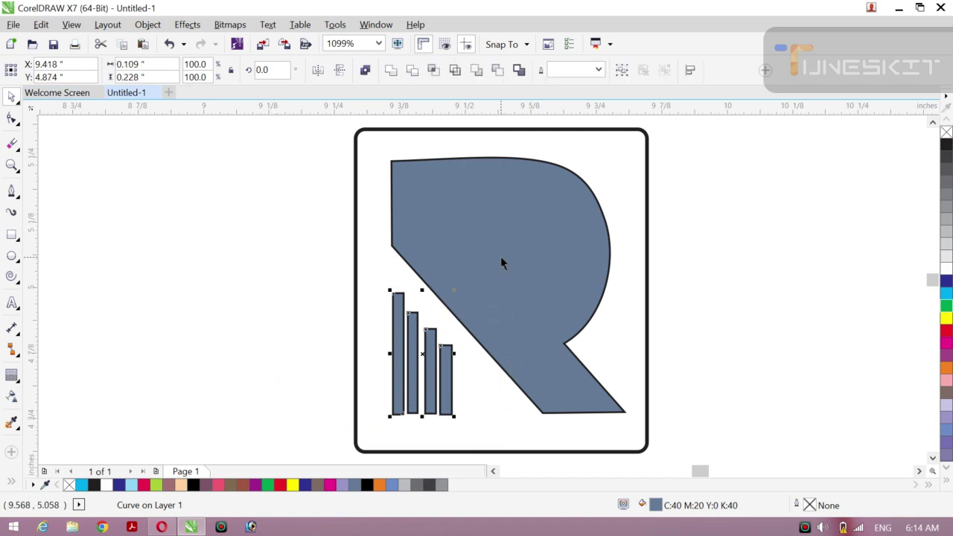
pyautogui.click(600, 70)
pyautogui.click(575, 83)
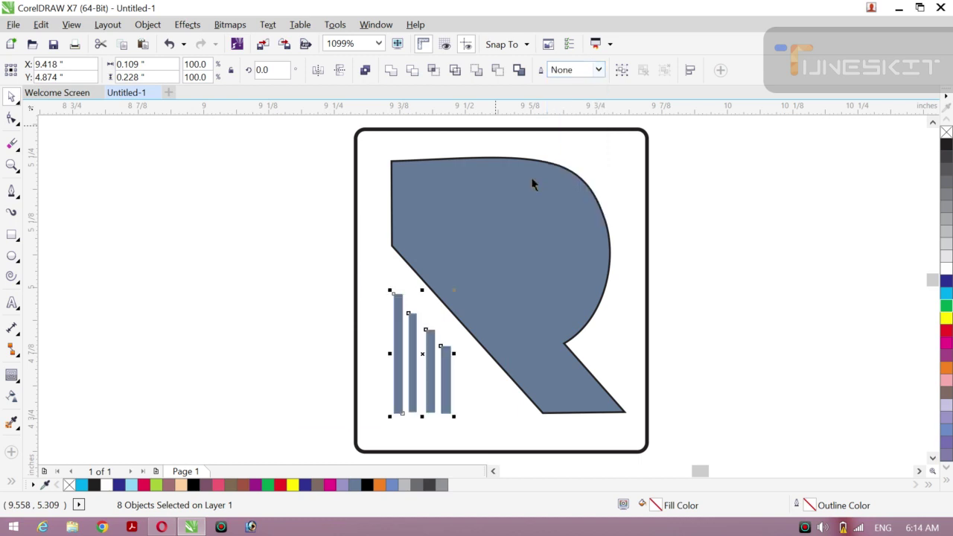
# Try to change the outline width of the R's slate blue fill shape
pyautogui.click(481, 236)
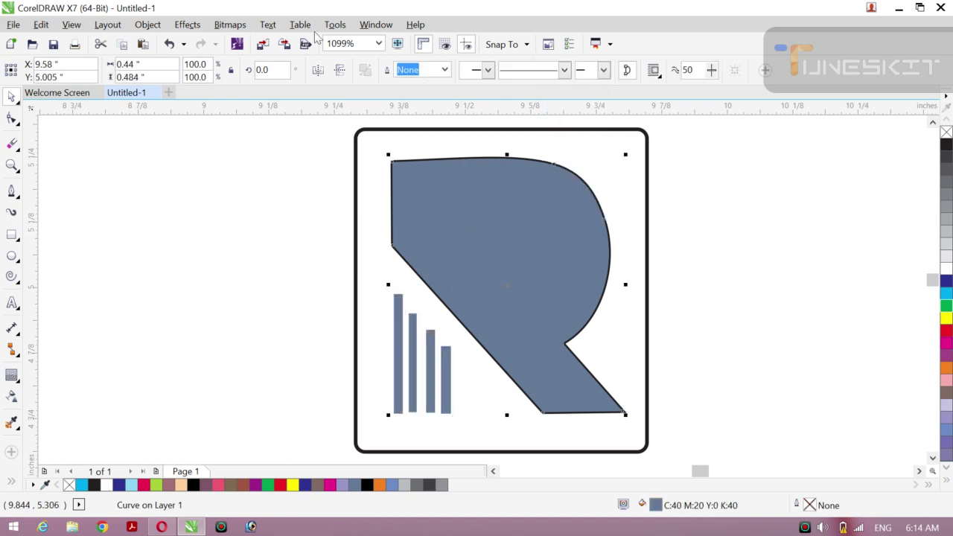
pyautogui.click(445, 70)
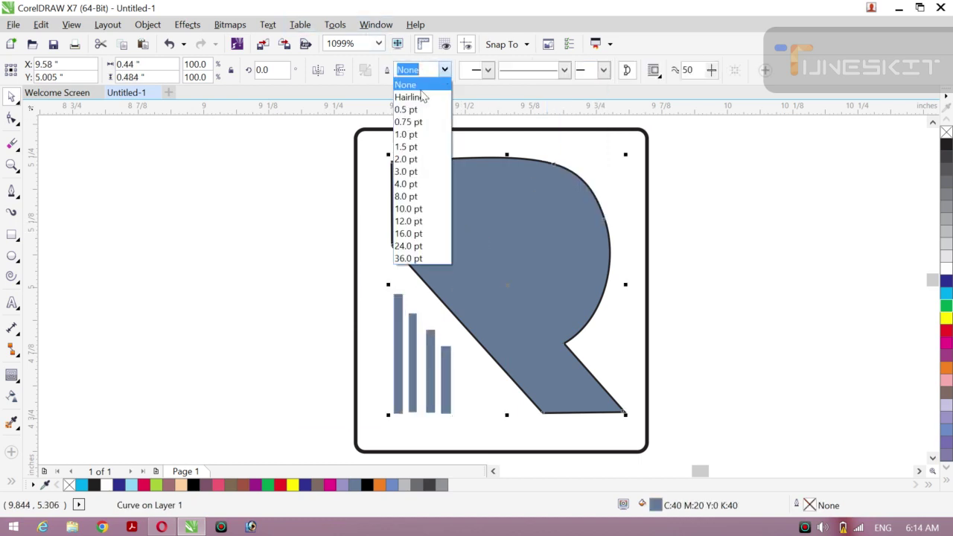
pyautogui.click(409, 96)
pyautogui.click(189, 305)
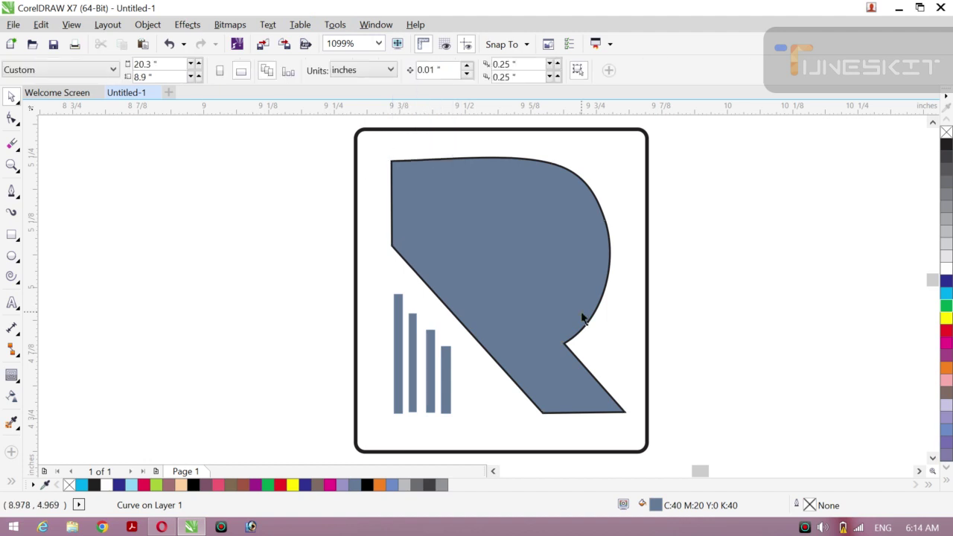
# Shift the R's slate blue fill slightly left off its black outline curve and delete that outline curve
pyautogui.click(464, 334)
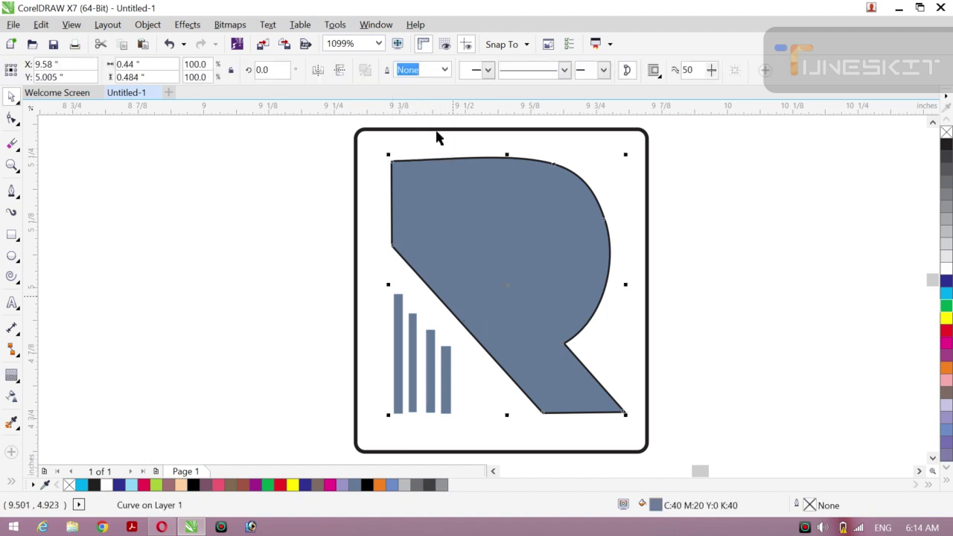
pyautogui.moveTo(500, 200); pyautogui.dragTo(488, 205)
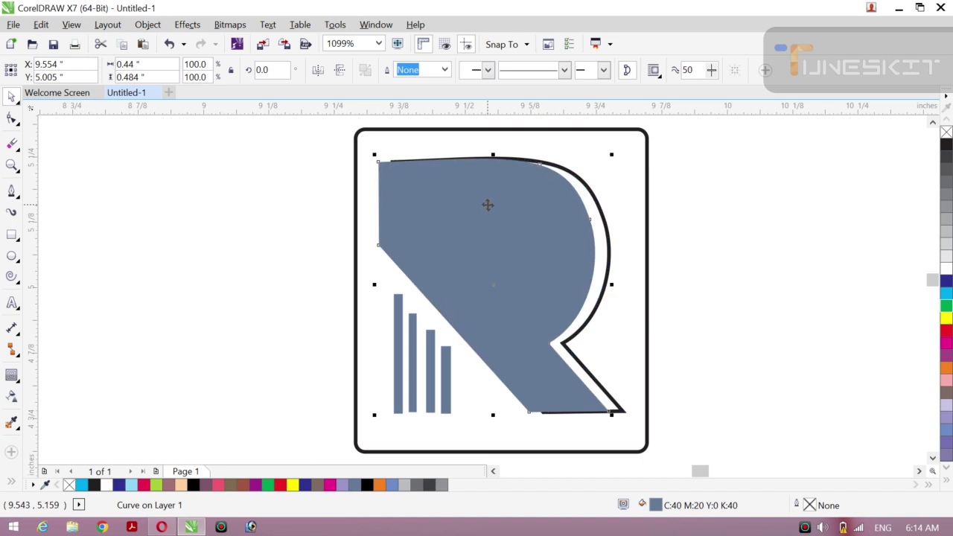
pyautogui.click(698, 272)
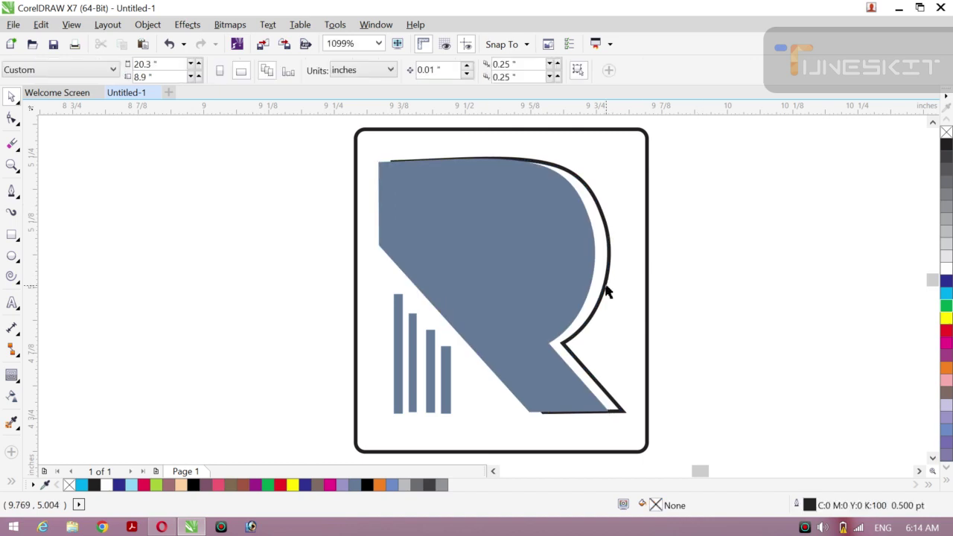
pyautogui.click(607, 292)
pyautogui.press('Delete')
# Nudge the slate blue R 0.02 inches back to the right within the frame
pyautogui.click(533, 279)
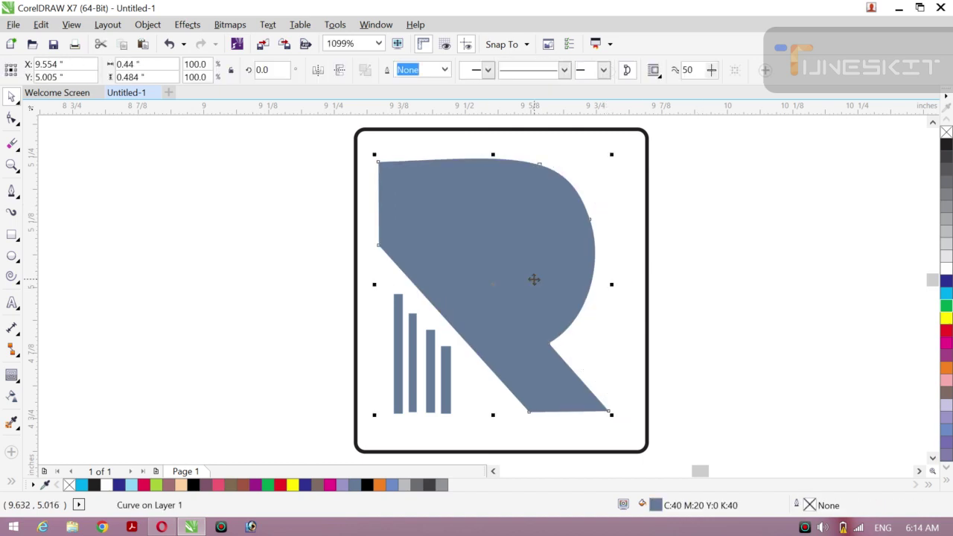
pyautogui.press('Right')
pyautogui.press('Right')
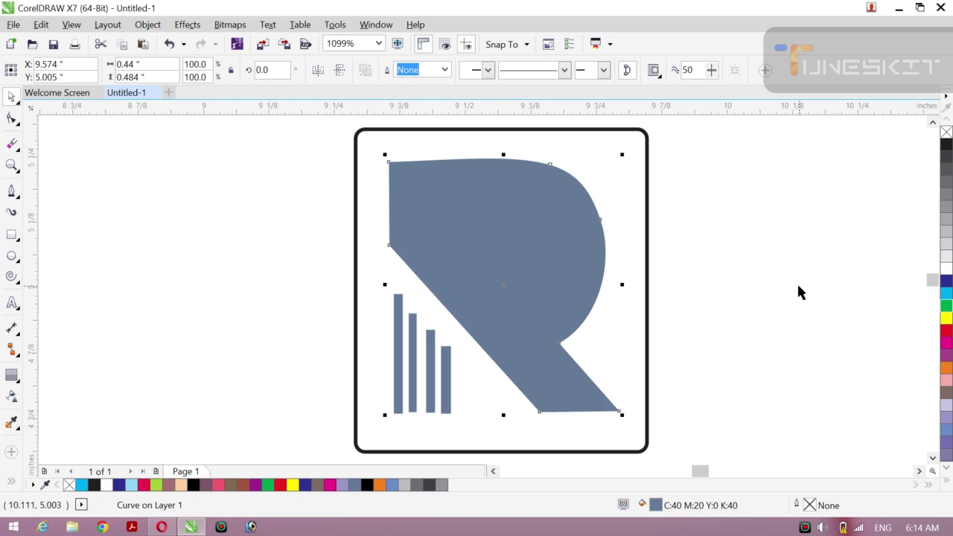
# Change the outline colour of the rounded frame to green
pyautogui.click(606, 149)
pyautogui.click(570, 133)
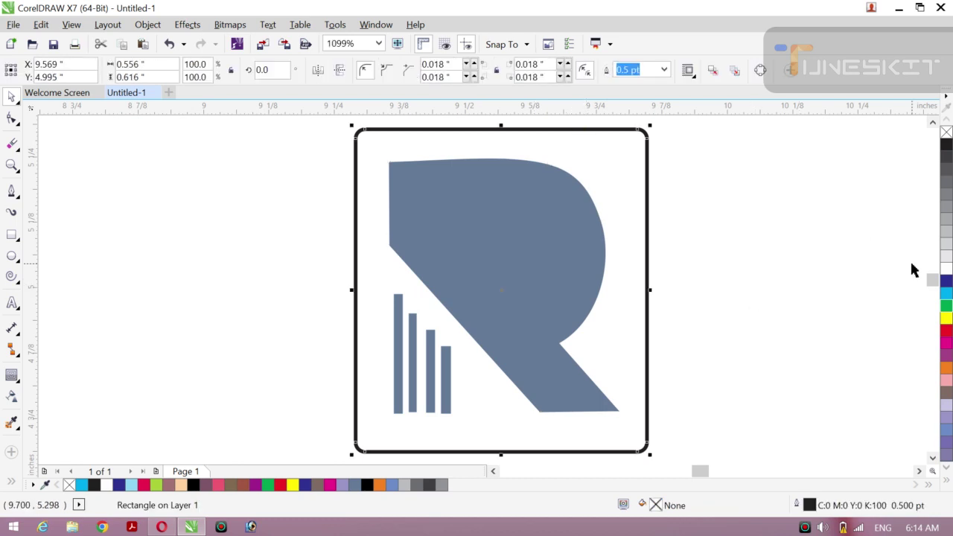
pyautogui.rightClick(945, 312)
pyautogui.click(797, 325)
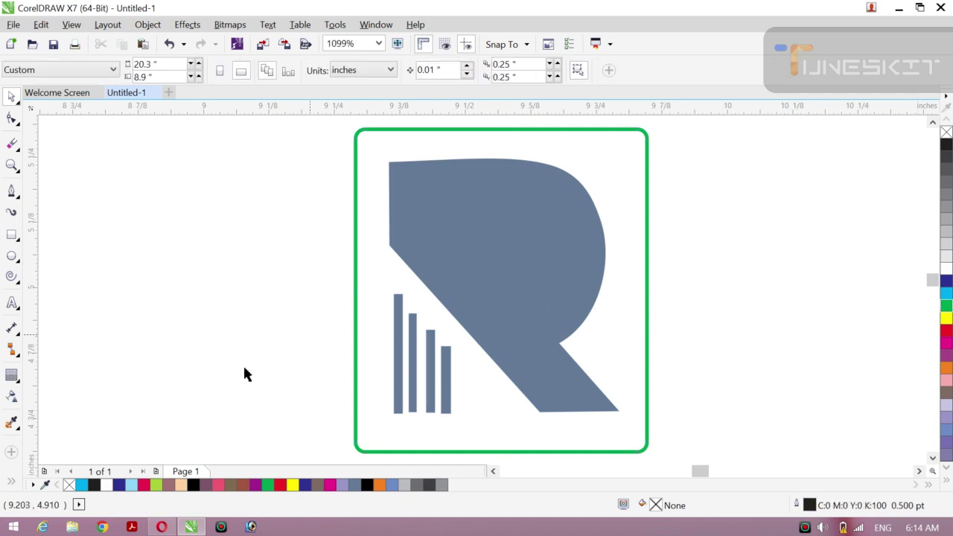
# Create another R shape over the letter with Smart Fill and recolour it orange (C:0 M:60 Y:100 K:0) after trying red and black
pyautogui.click(11, 481)
pyautogui.click(34, 476)
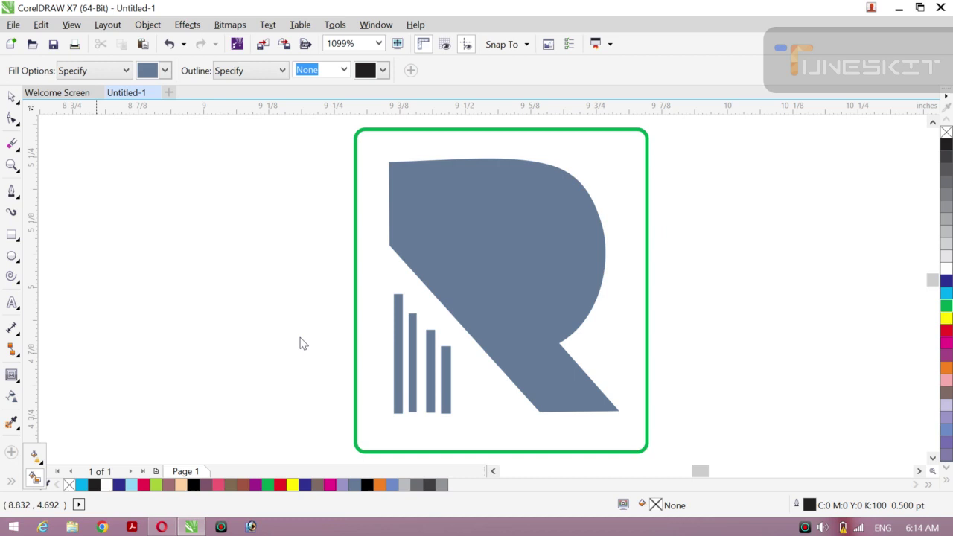
pyautogui.click(531, 259)
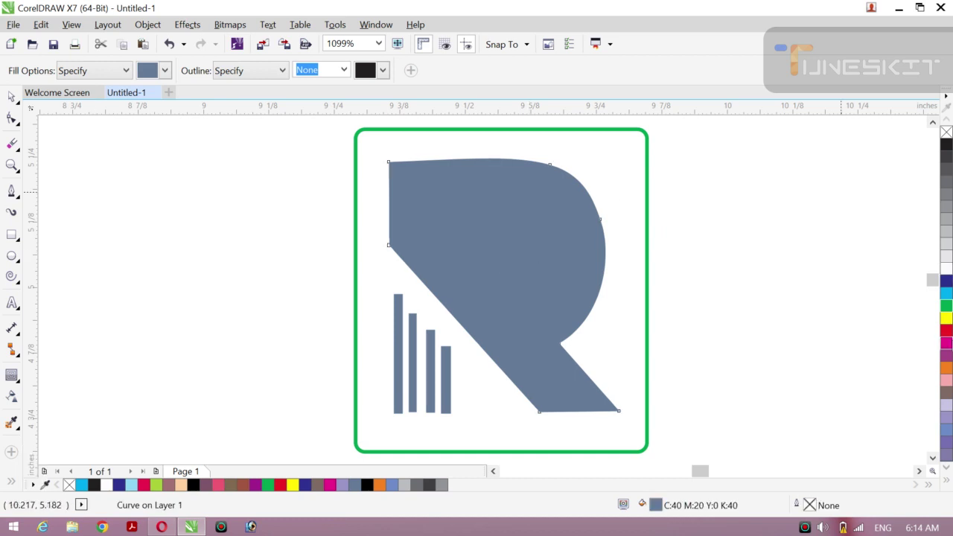
pyautogui.click(945, 331)
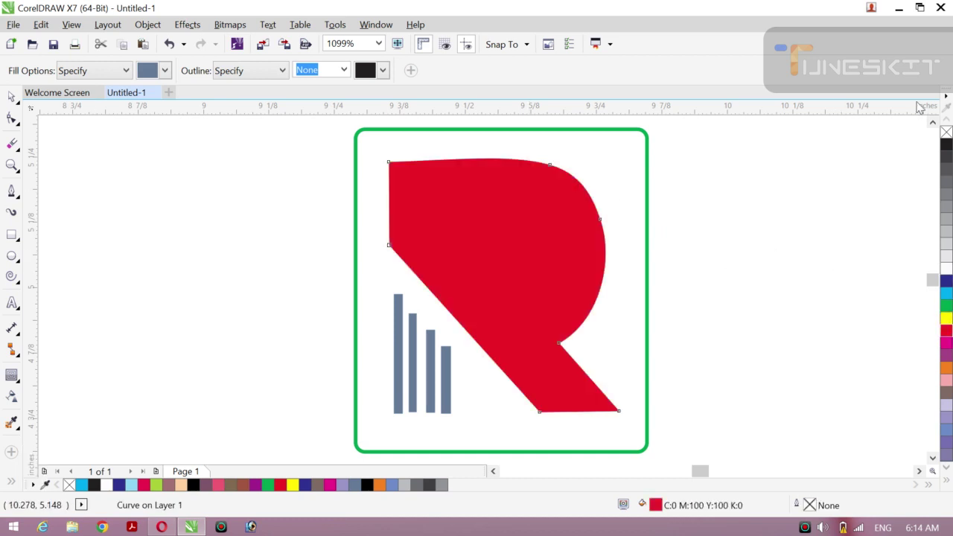
pyautogui.click(947, 145)
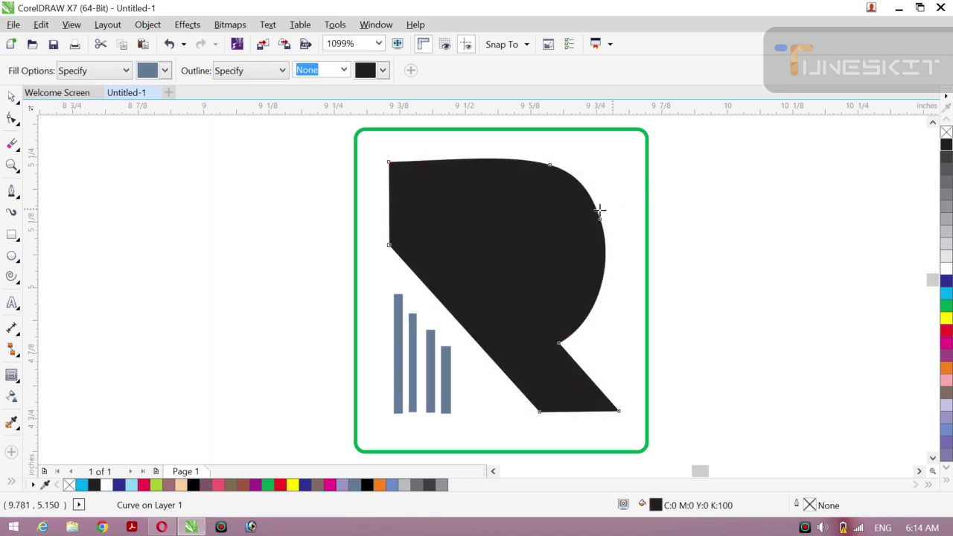
pyautogui.click(946, 368)
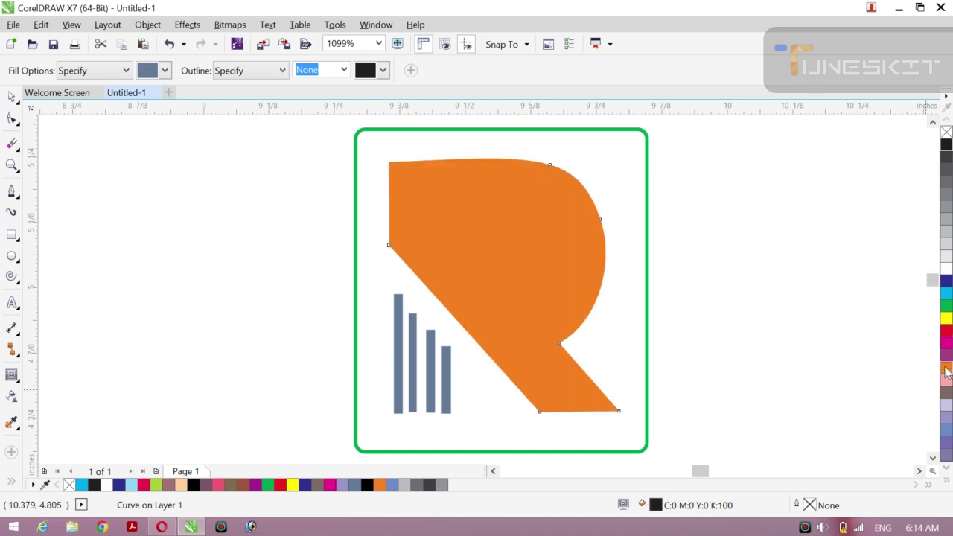
pyautogui.click(16, 103)
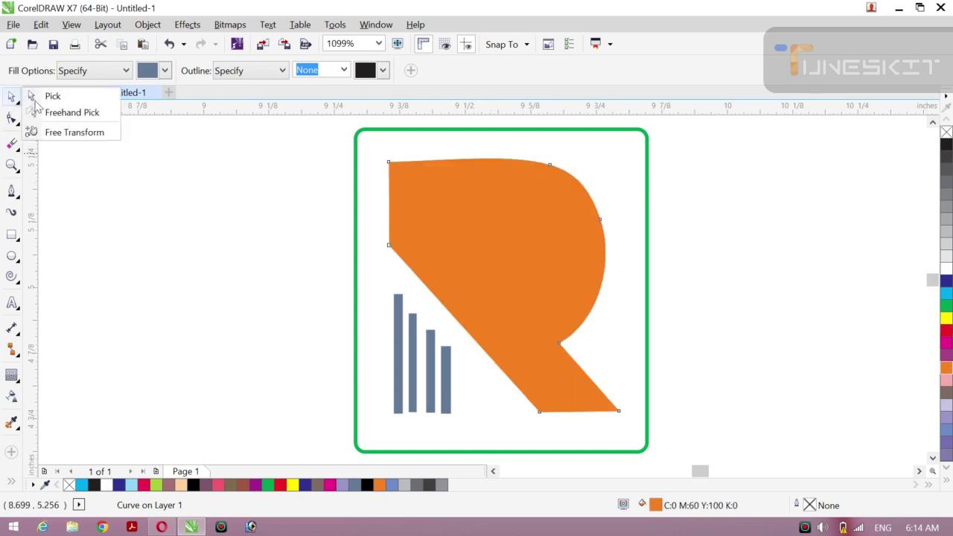
pyautogui.click(54, 96)
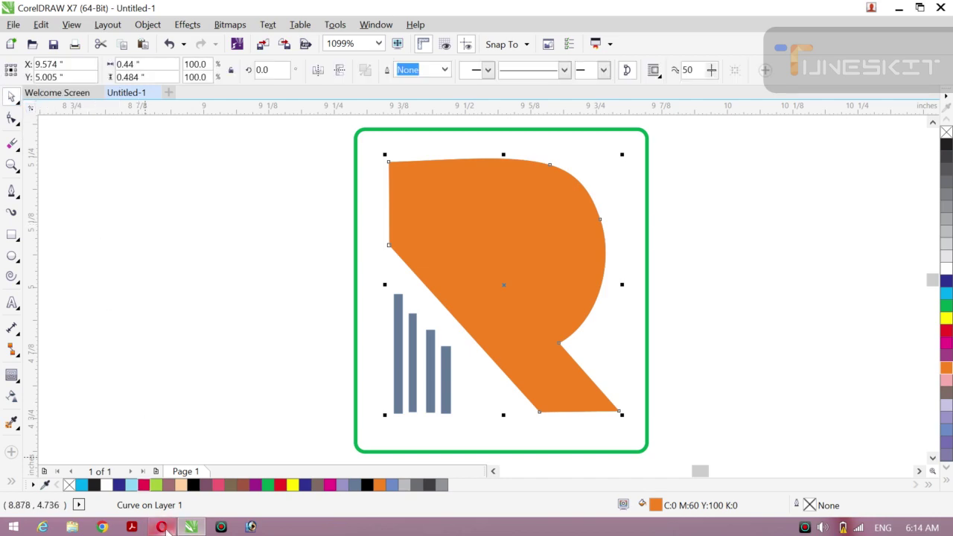
# Switch to the Opera browser to examine the reference R logo, then return to CorelDRAW
pyautogui.moveTo(161, 527)
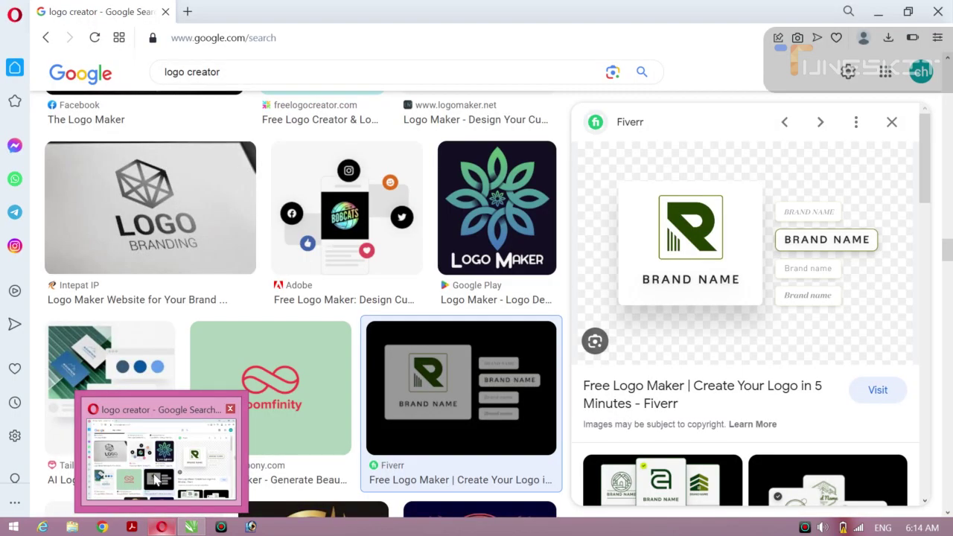
pyautogui.click(157, 480)
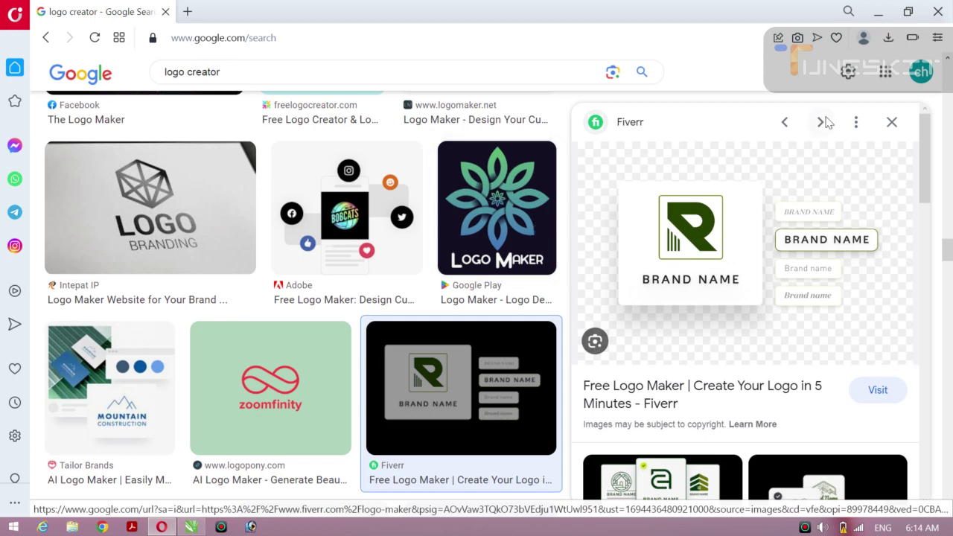
pyautogui.click(878, 11)
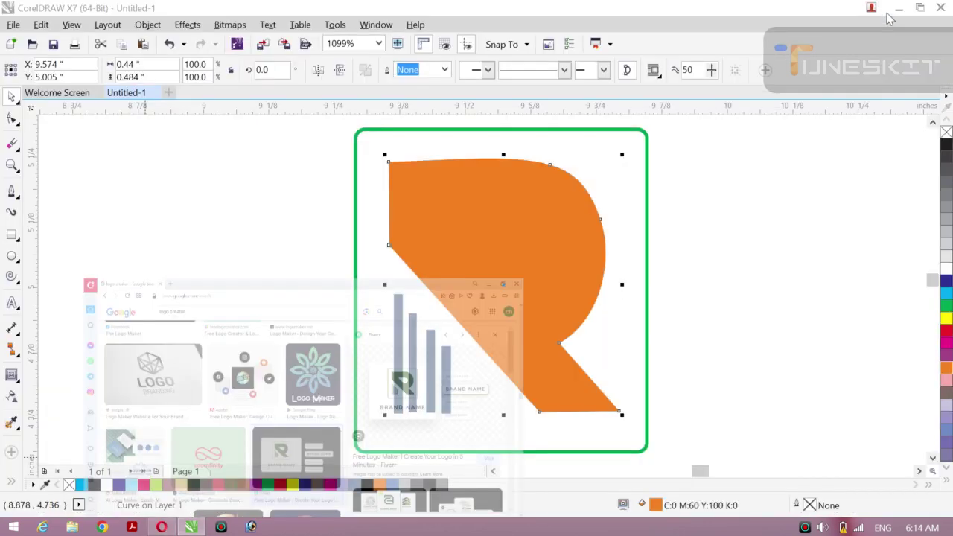
pyautogui.click(225, 347)
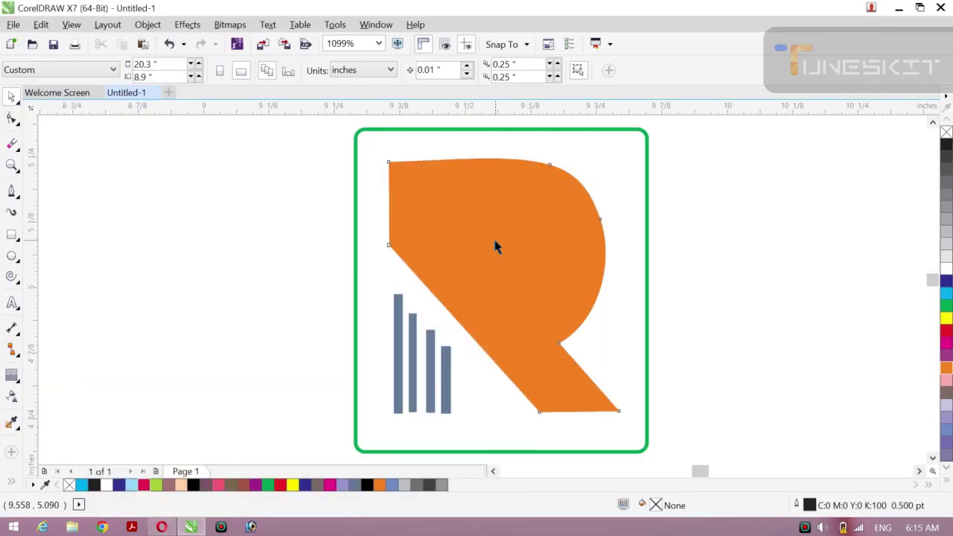
# Move the orange R about 0.16 inches left off the slate blue one and delete it
pyautogui.click(493, 236)
pyautogui.rightClick(495, 241)
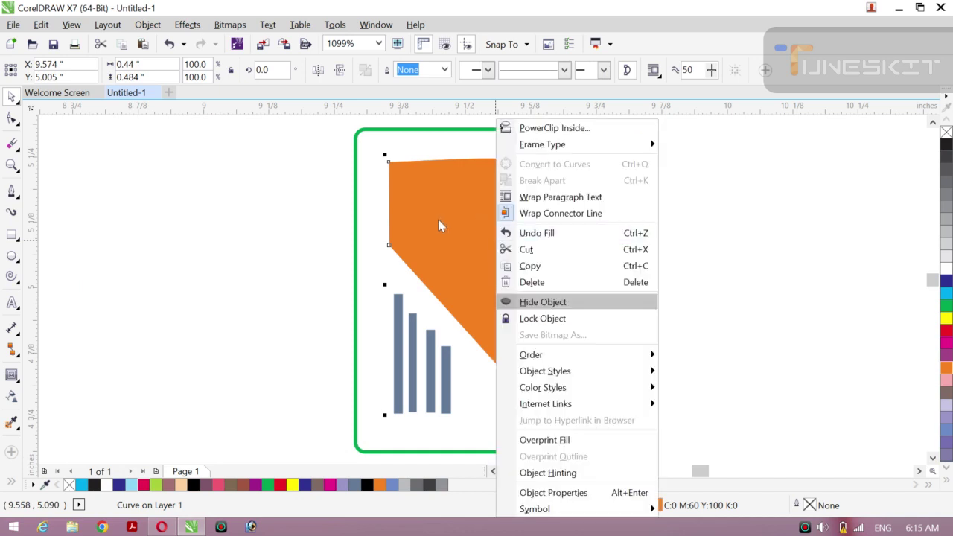
pyautogui.click(192, 256)
pyautogui.moveTo(473, 240); pyautogui.dragTo(385, 247)
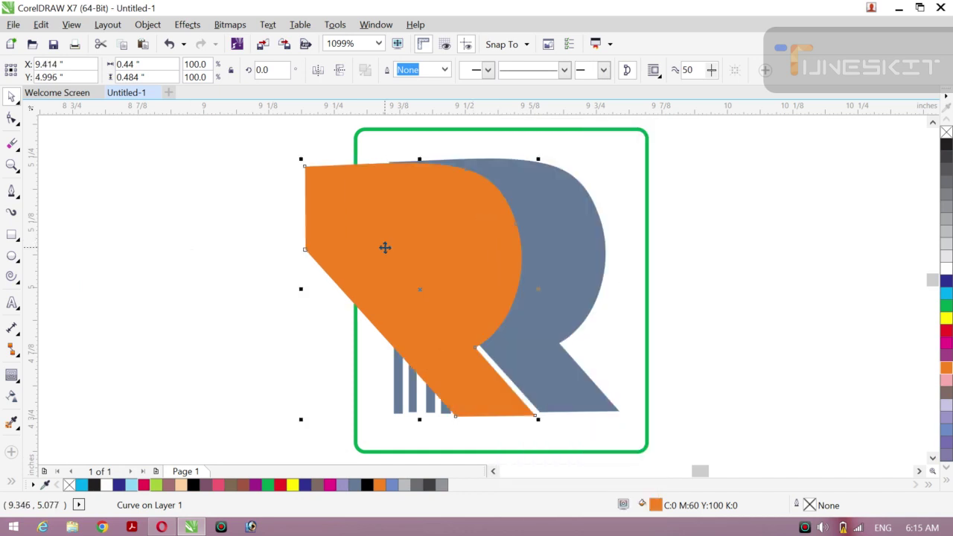
pyautogui.press('Delete')
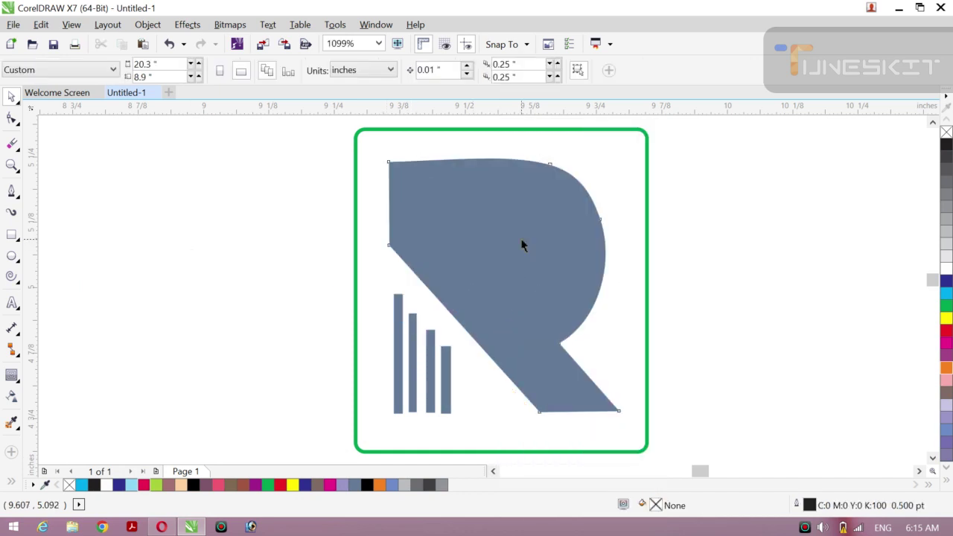
# Move the slate blue R about 0.07 inches left over the bars and look through the commands available for it
pyautogui.moveTo(521, 245); pyautogui.dragTo(484, 242)
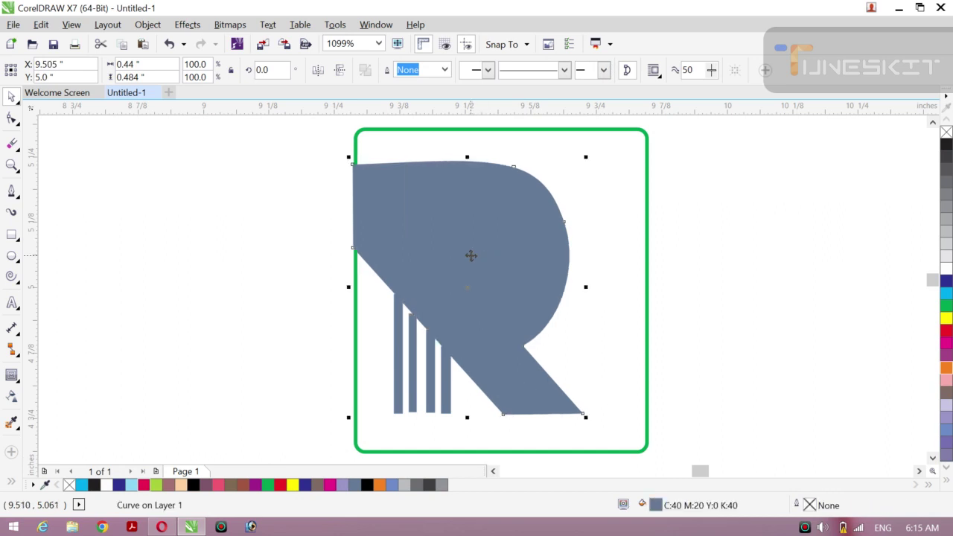
pyautogui.rightClick(470, 255)
pyautogui.click(241, 256)
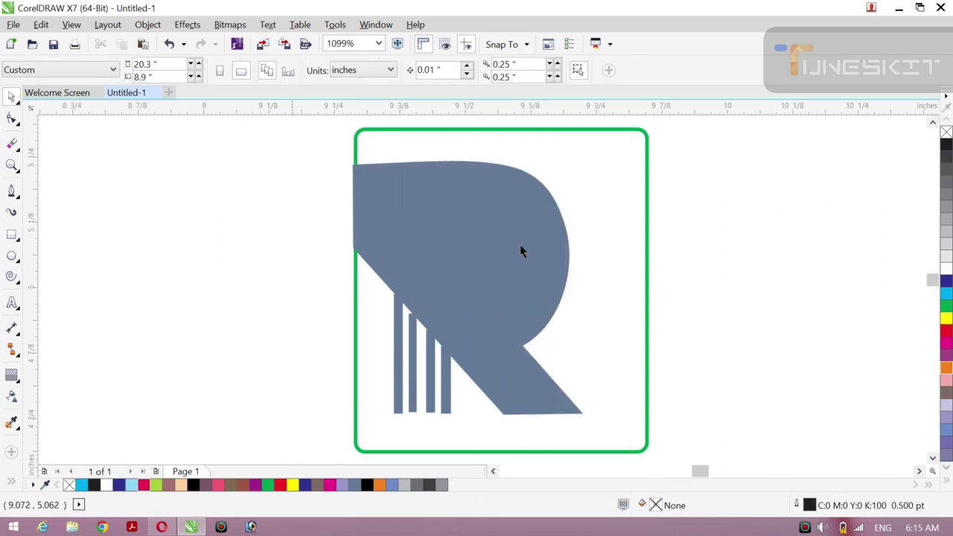
pyautogui.click(446, 259)
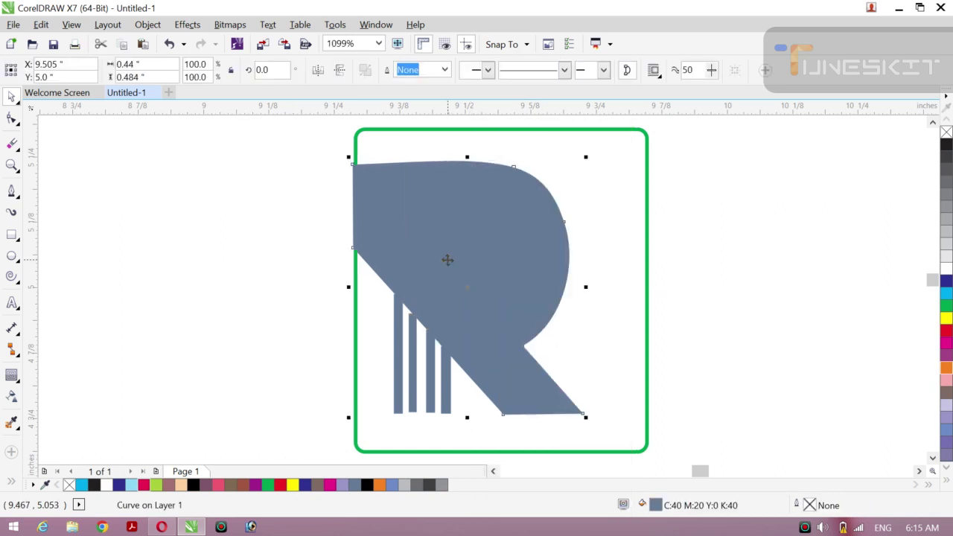
pyautogui.click(148, 25)
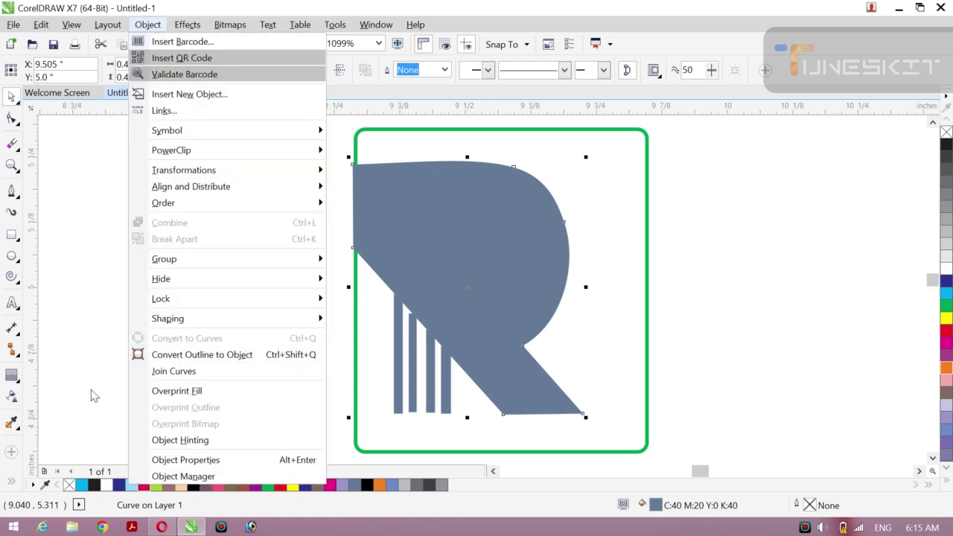
pyautogui.press('Escape')
# Undo the R moves, the deletion of the orange R and its Smart Fill
pyautogui.hotkey('ctrl', 'shift', 'z')
pyautogui.hotkey('ctrl', 'shift', 'z')
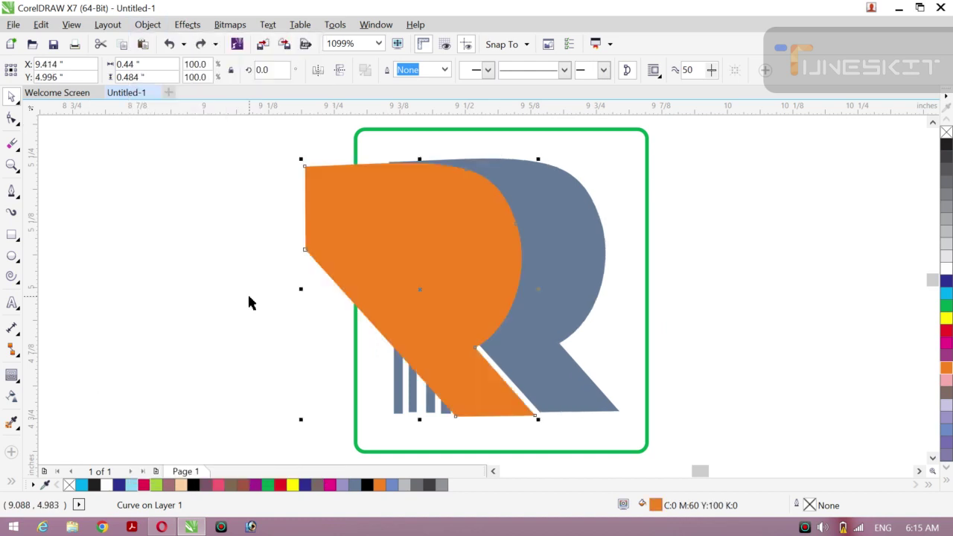
pyautogui.hotkey('ctrl', 'z')
pyautogui.hotkey('ctrl', 'shift', 'z')
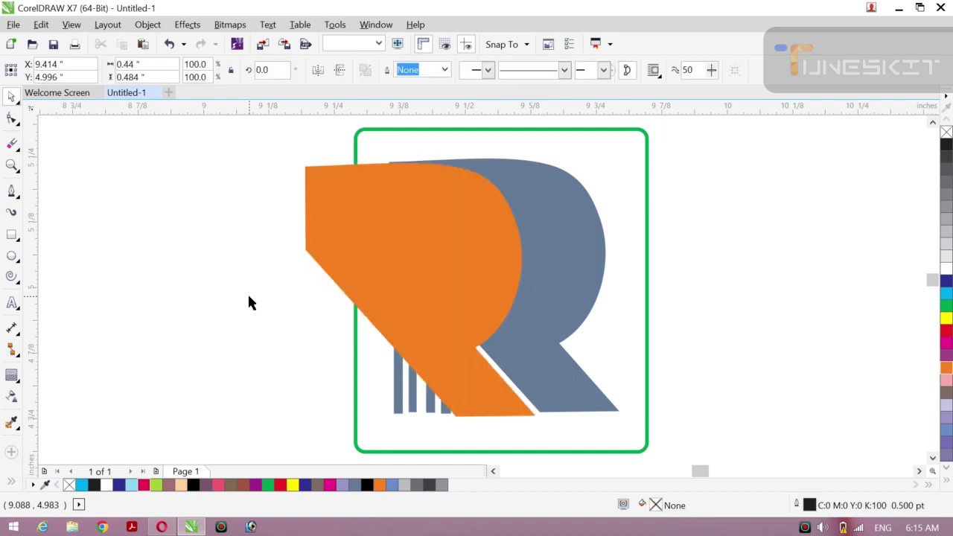
pyautogui.hotkey('ctrl', 'z')
pyautogui.hotkey('ctrl', 'z')
pyautogui.hotkey('ctrl', 'z')
pyautogui.hotkey('ctrl', 'z')
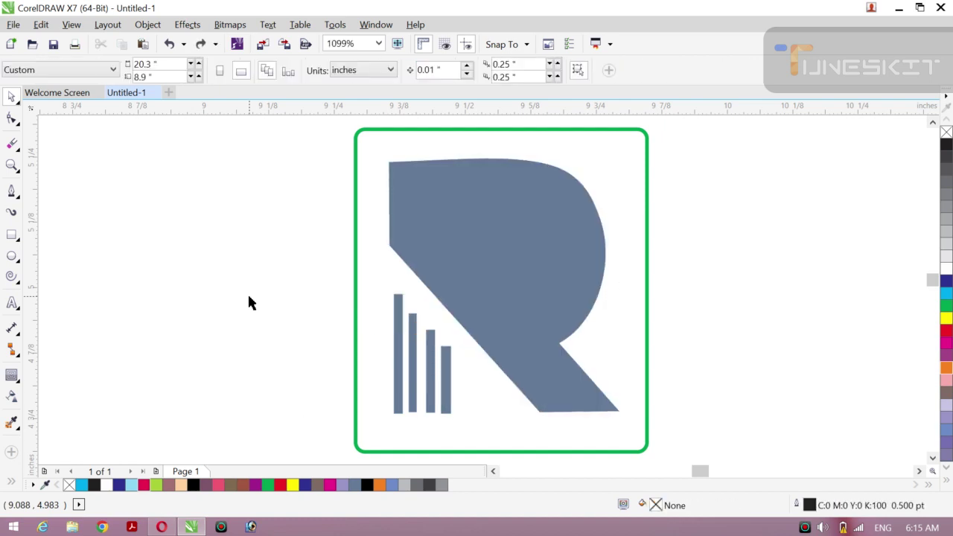
# Undo the frame recolouring, outline removals, slate blue fills and bitmap deletion to restore the source bitmap behind the traced outlines
pyautogui.hotkey('ctrl', 'z')
pyautogui.hotkey('ctrl', 'z')
pyautogui.hotkey('ctrl', 'z')
pyautogui.hotkey('ctrl', 'z')
pyautogui.hotkey('ctrl', 'z')
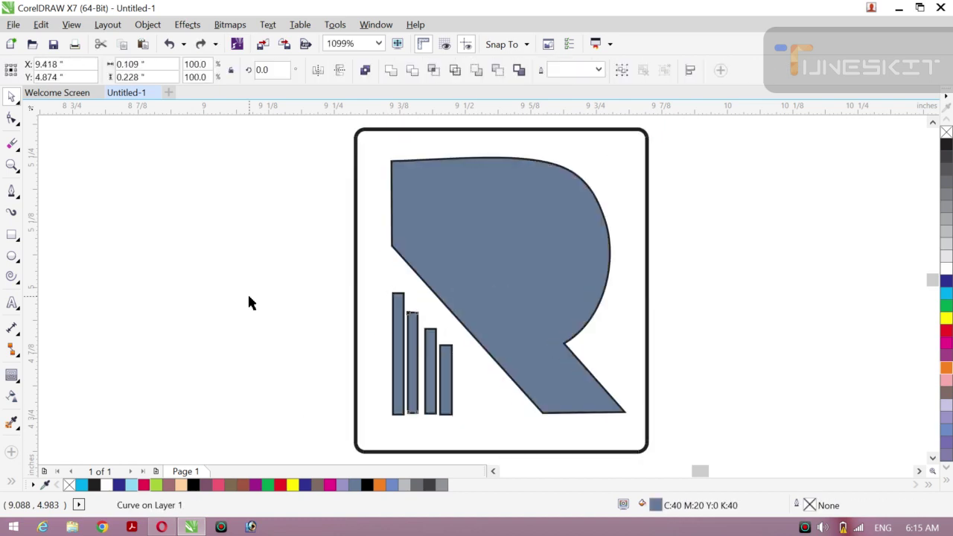
pyautogui.hotkey('ctrl', 'z')
pyautogui.hotkey('ctrl', 'z')
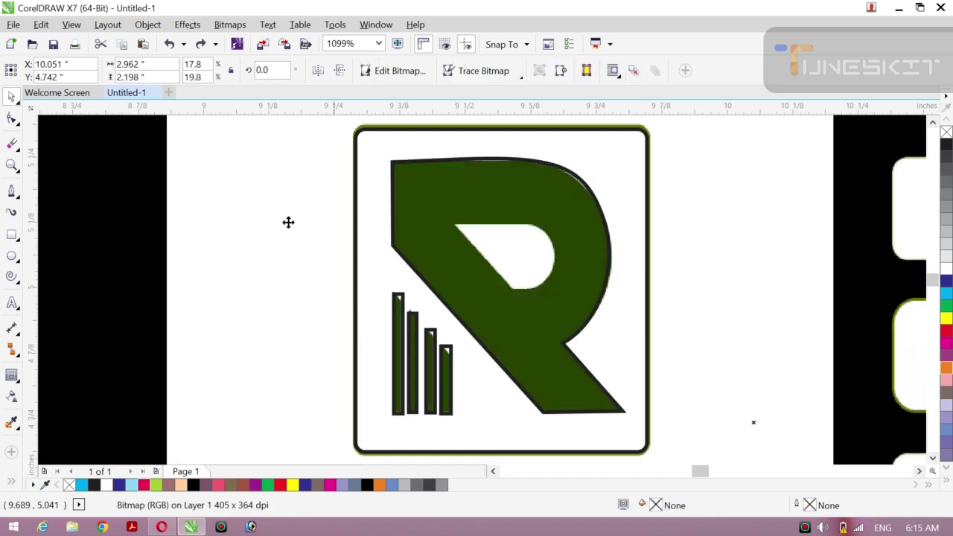
# Draw a closed three-point outline with the Pen tool over the R's inner opening, about 0.155 by 0.113 inches
pyautogui.click(13, 192)
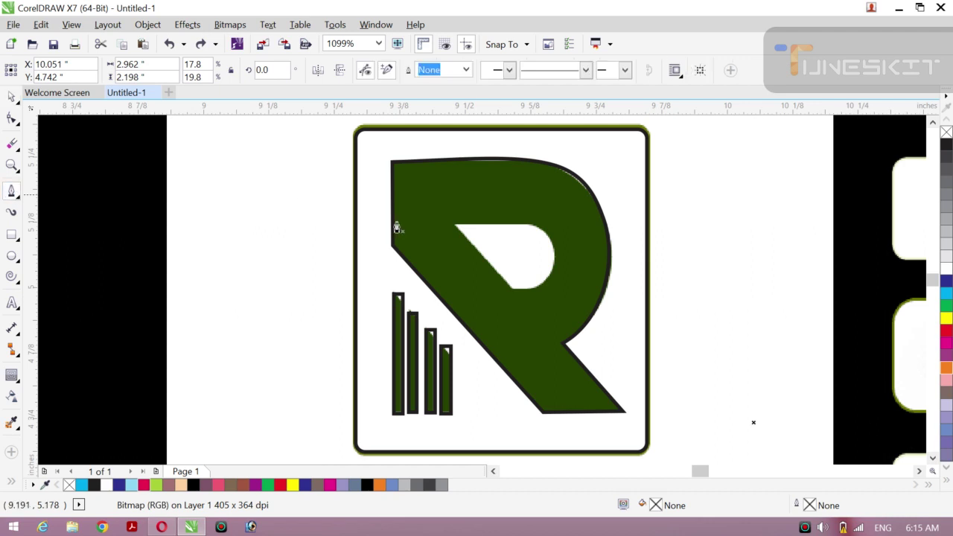
pyautogui.click(454, 227)
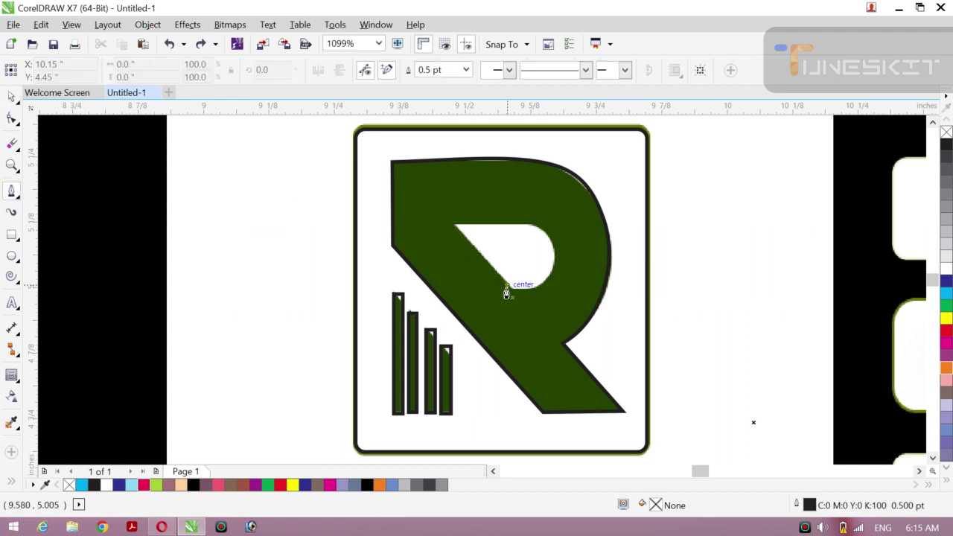
pyautogui.moveTo(454, 225); pyautogui.dragTo(488, 278)
pyautogui.click(508, 287)
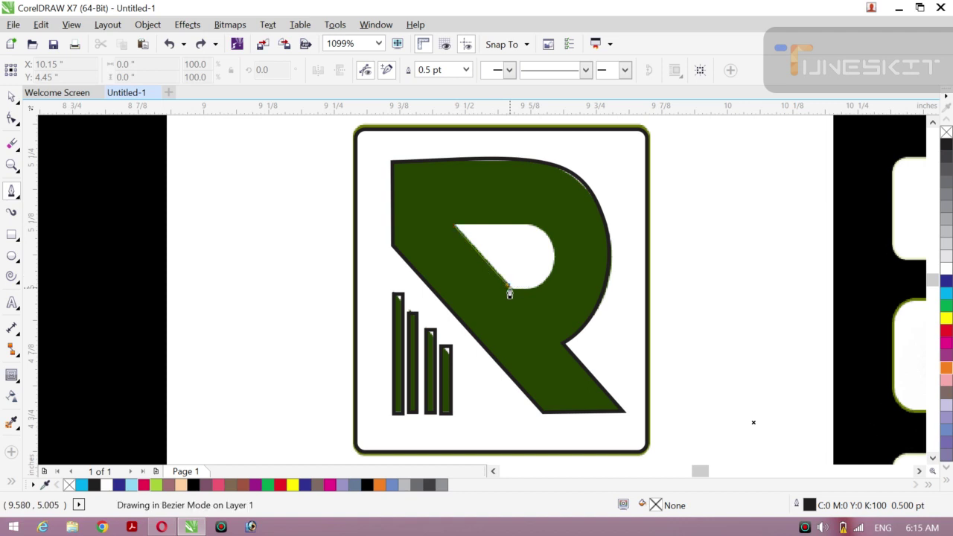
pyautogui.click(535, 226)
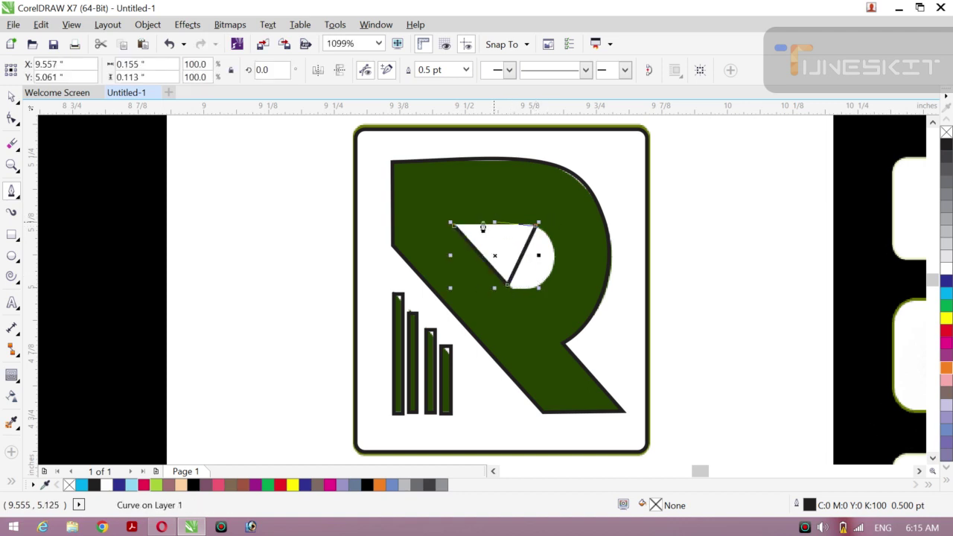
pyautogui.click(455, 228)
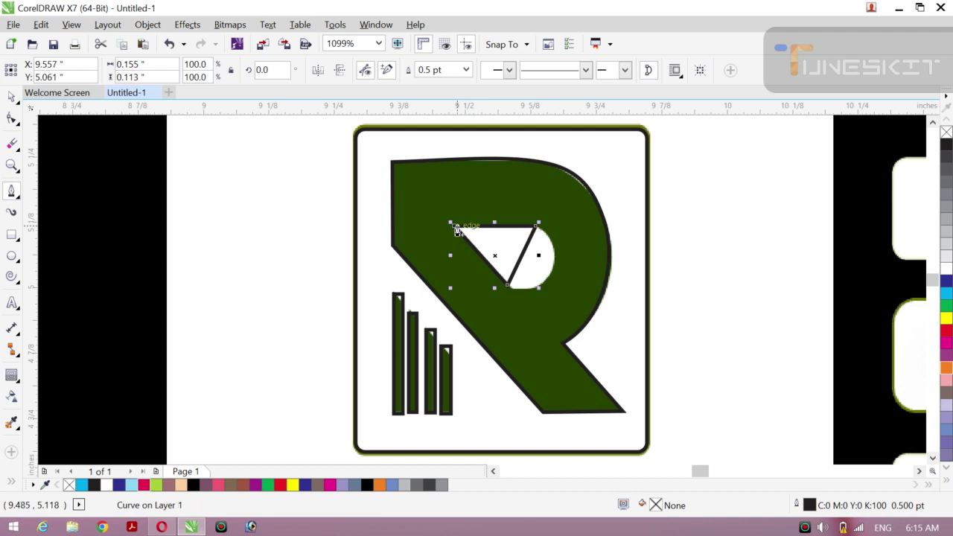
# Convert the triangle's slanted side nearest the R's bowl to a curve and bend it to match the rounded inner opening
pyautogui.click(12, 118)
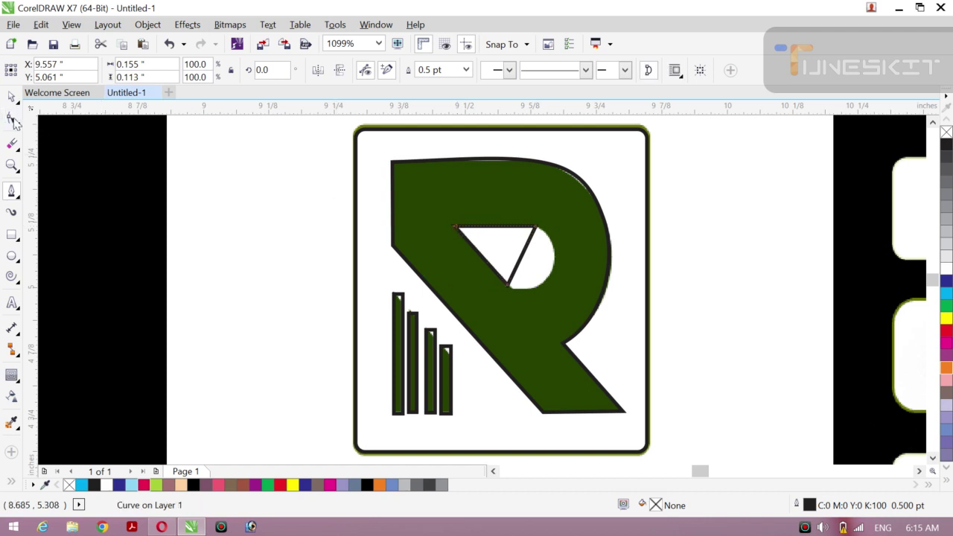
pyautogui.click(522, 259)
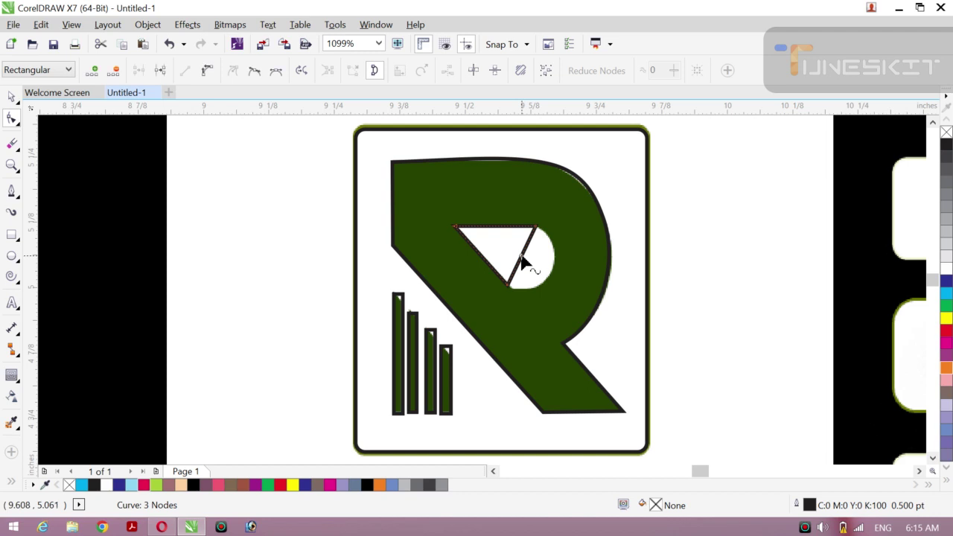
pyautogui.rightClick(522, 260)
pyautogui.click(562, 318)
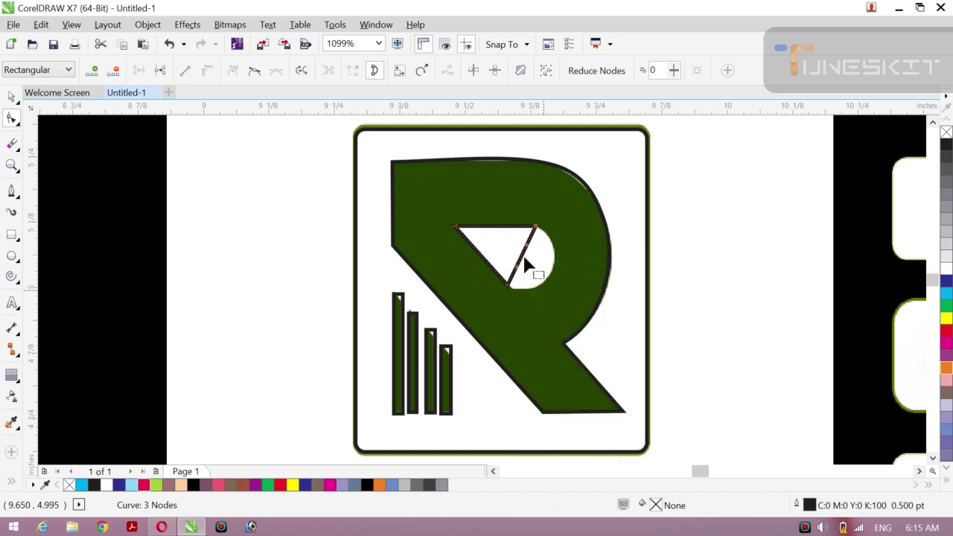
pyautogui.moveTo(527, 250); pyautogui.dragTo(575, 266)
pyautogui.moveTo(517, 267); pyautogui.dragTo(539, 296)
pyautogui.moveTo(573, 264); pyautogui.dragTo(576, 247)
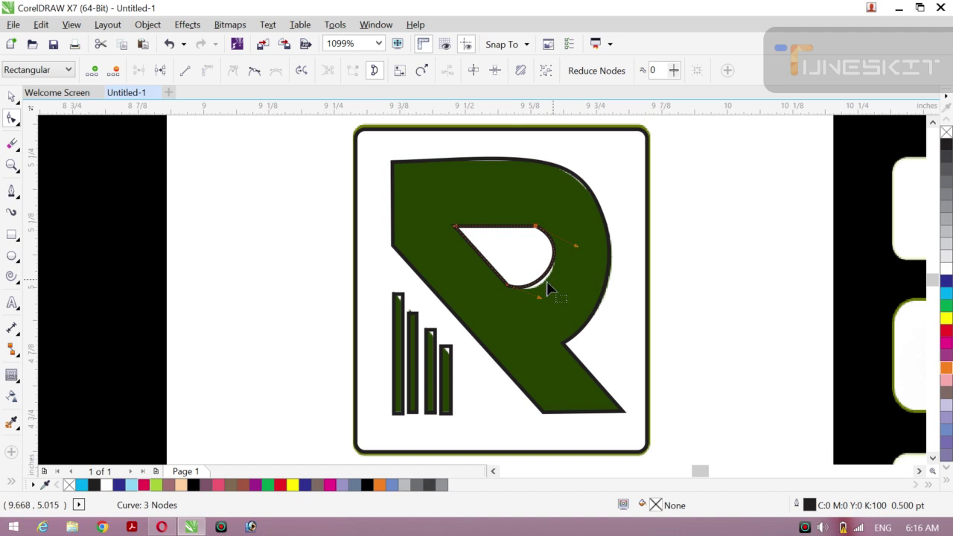
pyautogui.moveTo(541, 298); pyautogui.dragTo(545, 305)
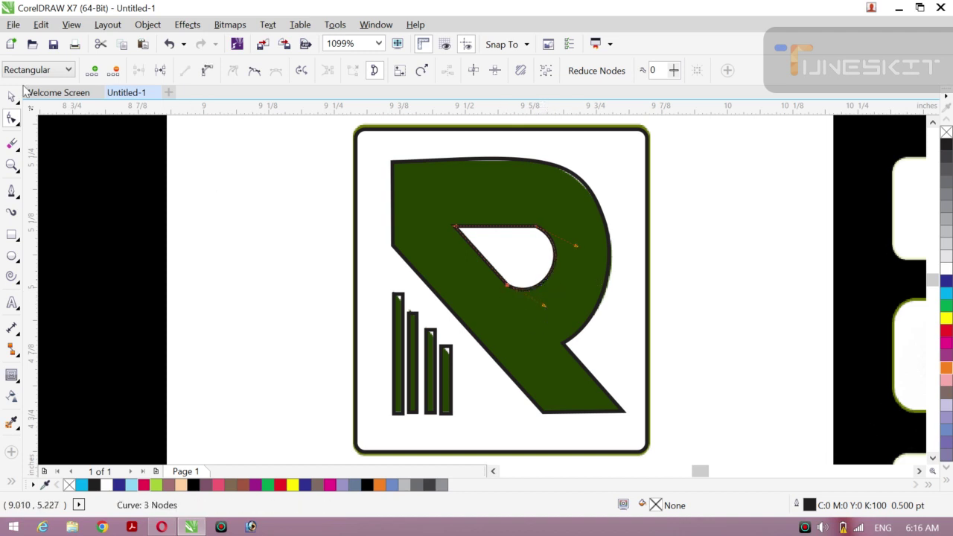
pyautogui.click(19, 106)
pyautogui.click(51, 94)
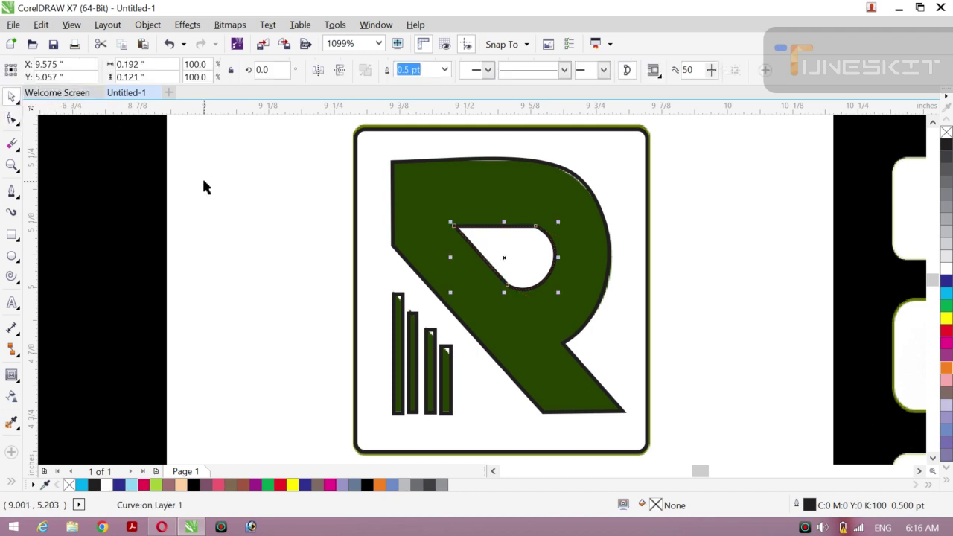
# Delete the source bitmap behind the traced outlines
pyautogui.click(206, 184)
pyautogui.click(430, 251)
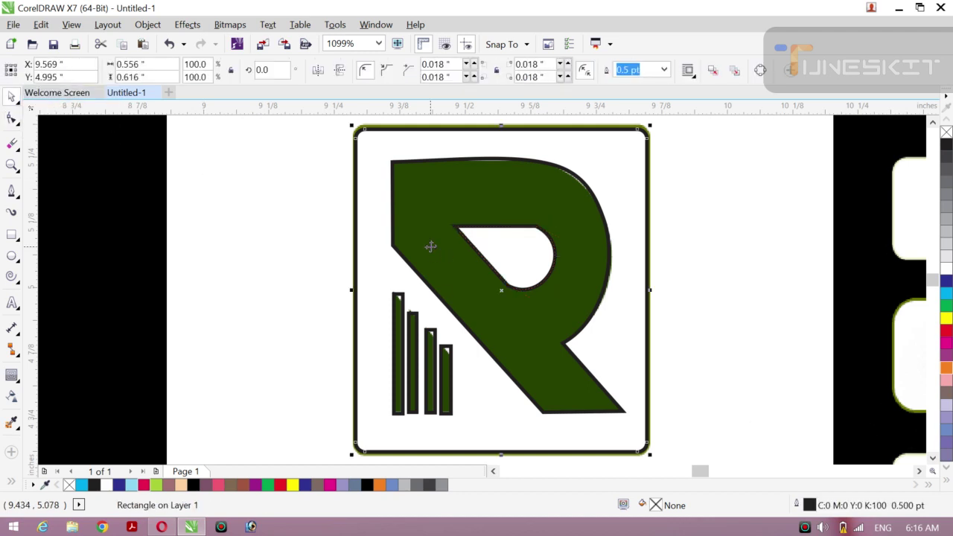
pyautogui.press('Escape')
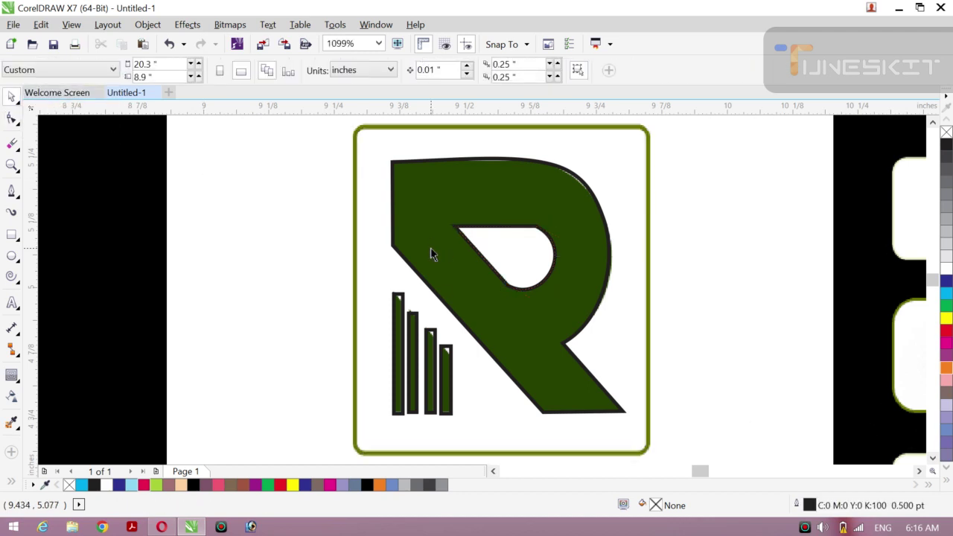
pyautogui.click(431, 253)
pyautogui.click(265, 235)
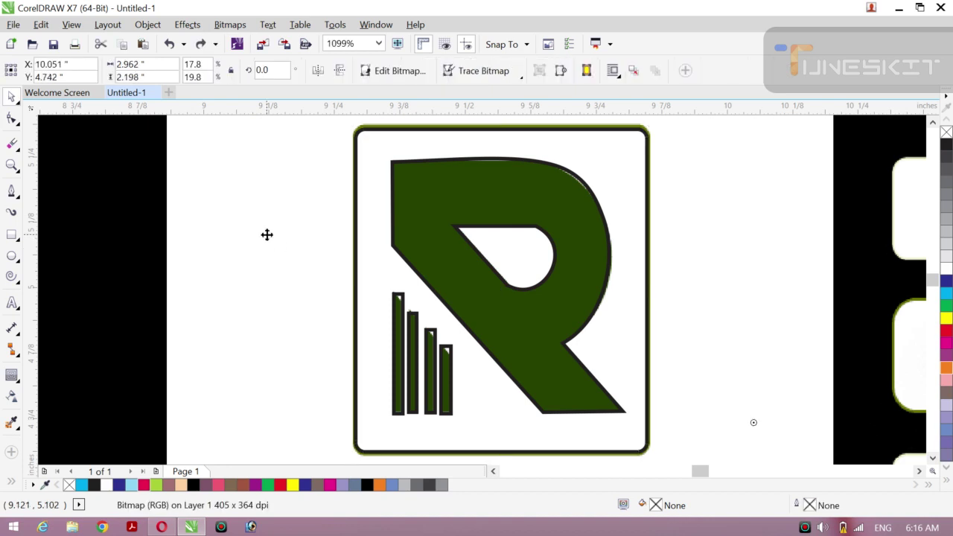
pyautogui.press('Delete')
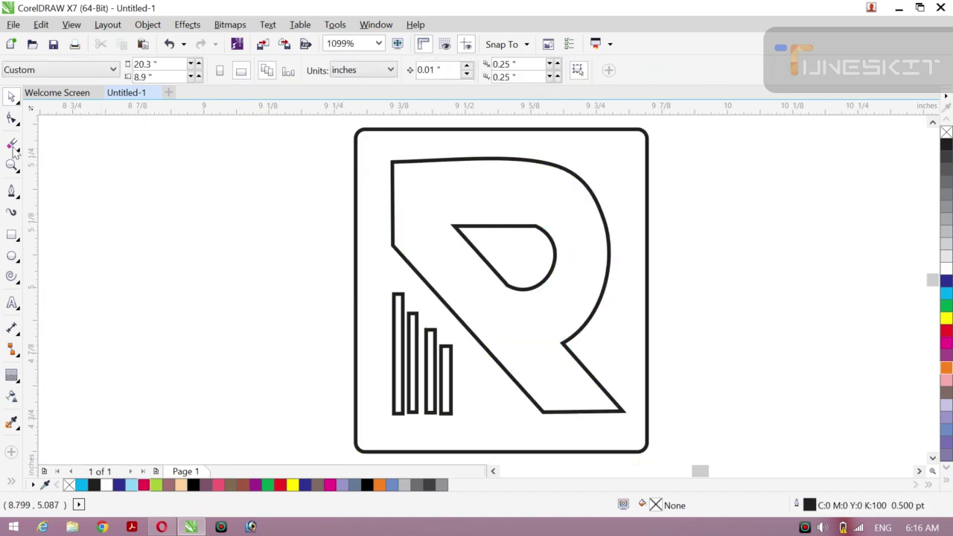
# Smart Fill the R around its inner opening and the four bars with slate blue and no outline
pyautogui.click(11, 486)
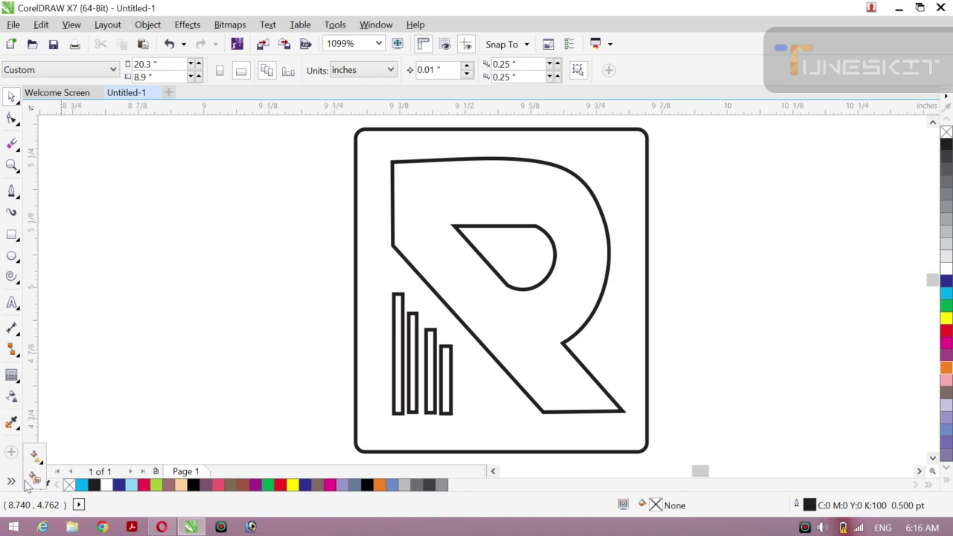
pyautogui.click(35, 476)
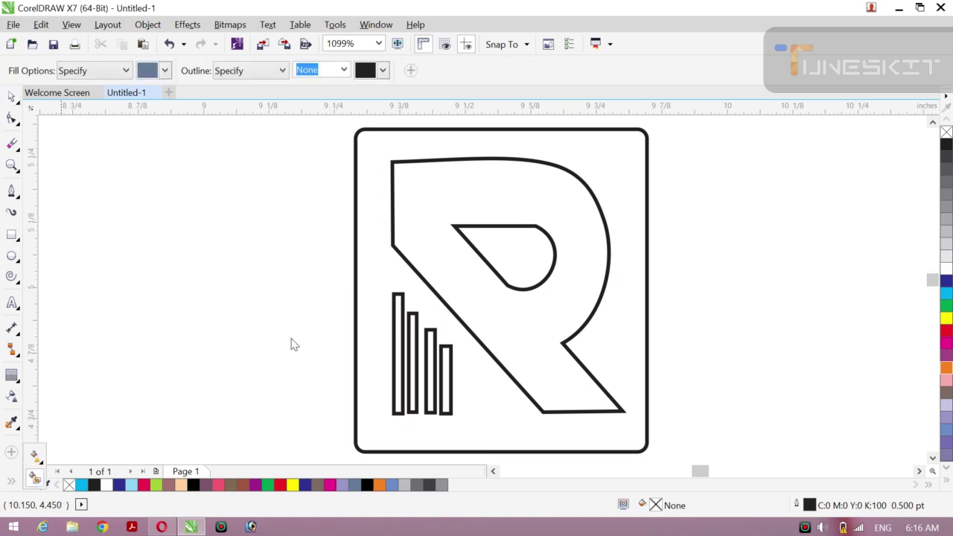
pyautogui.click(437, 230)
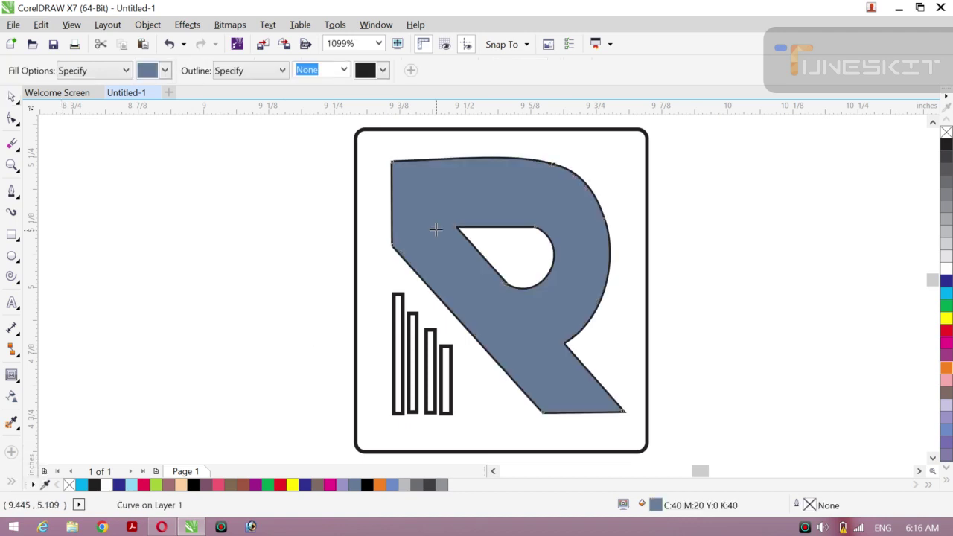
pyautogui.click(398, 392)
pyautogui.click(411, 393)
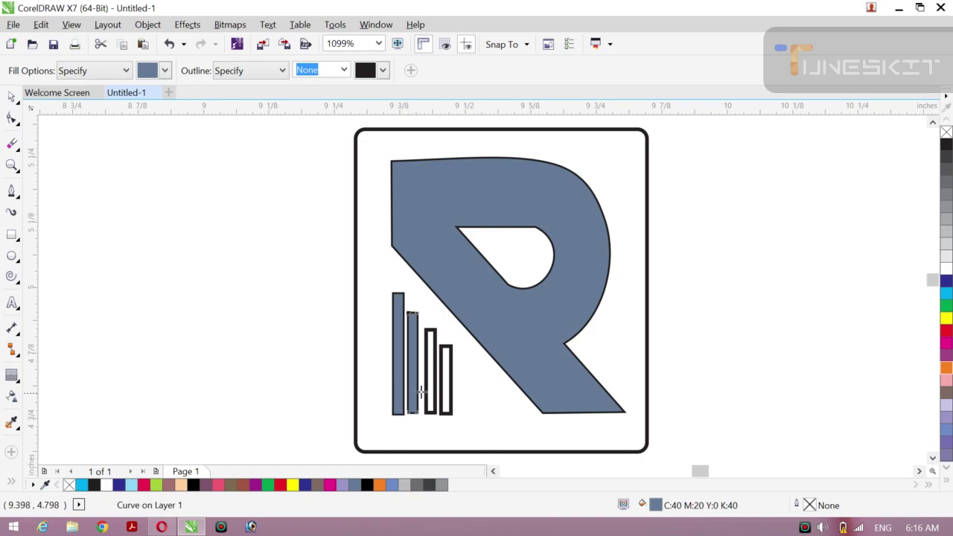
pyautogui.click(430, 393)
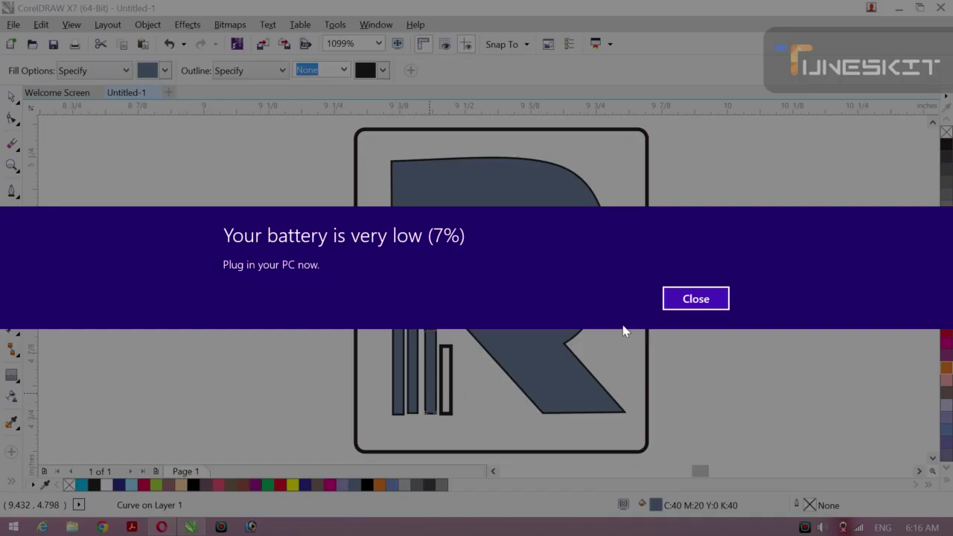
pyautogui.click(694, 300)
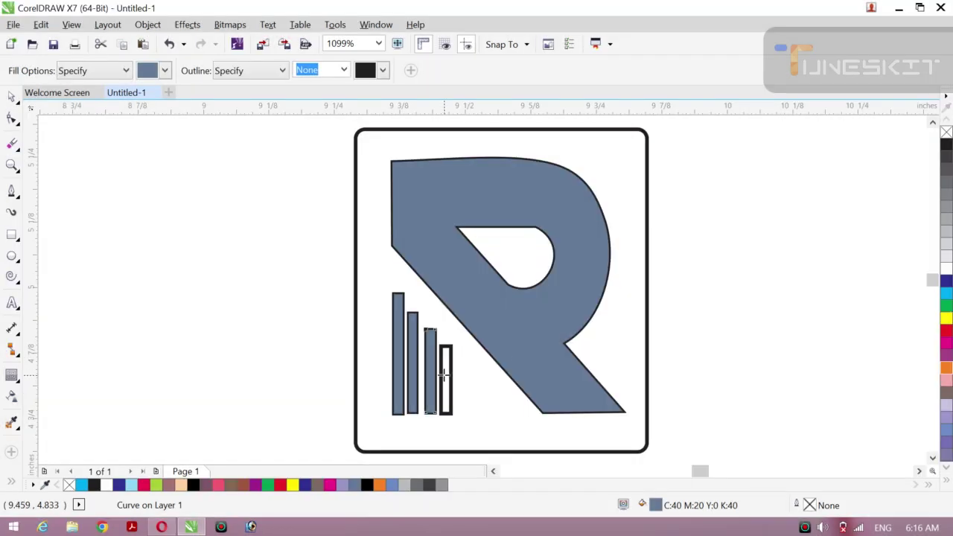
pyautogui.click(444, 379)
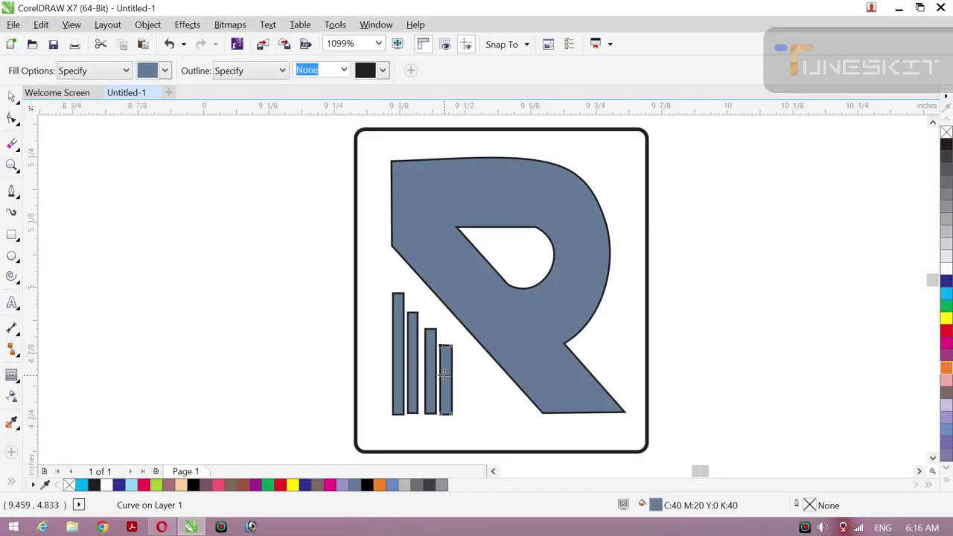
pyautogui.click(18, 106)
pyautogui.click(44, 96)
pyautogui.click(124, 174)
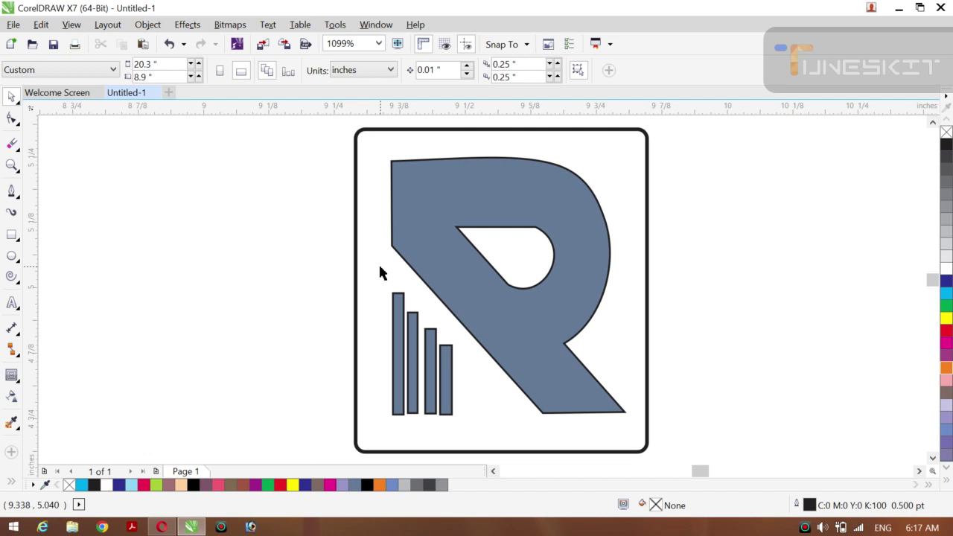
pyautogui.click(803, 528)
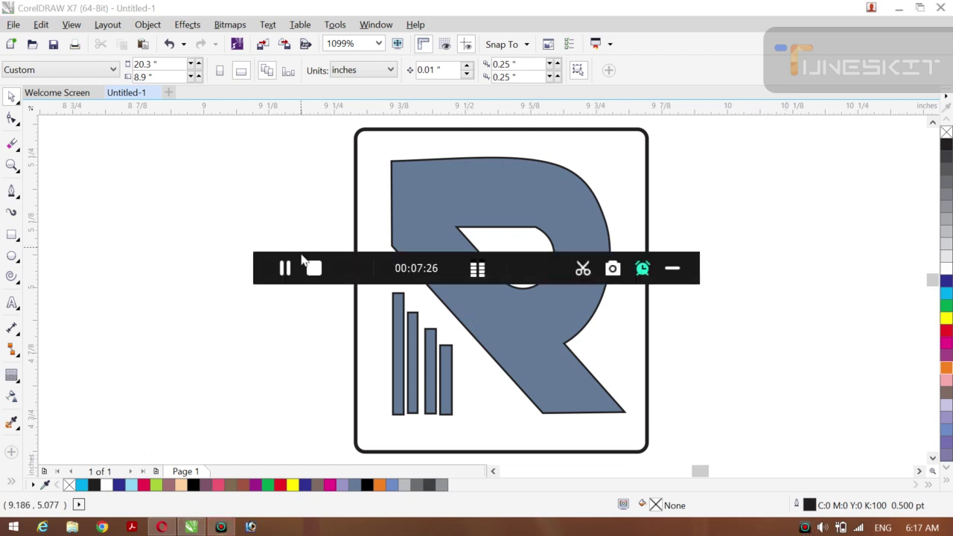
pyautogui.click(285, 270)
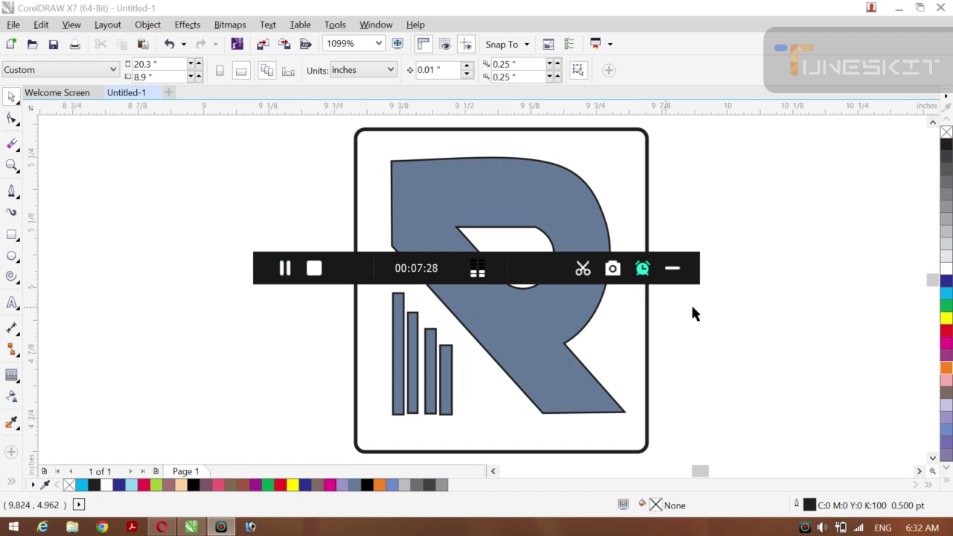
pyautogui.click(671, 272)
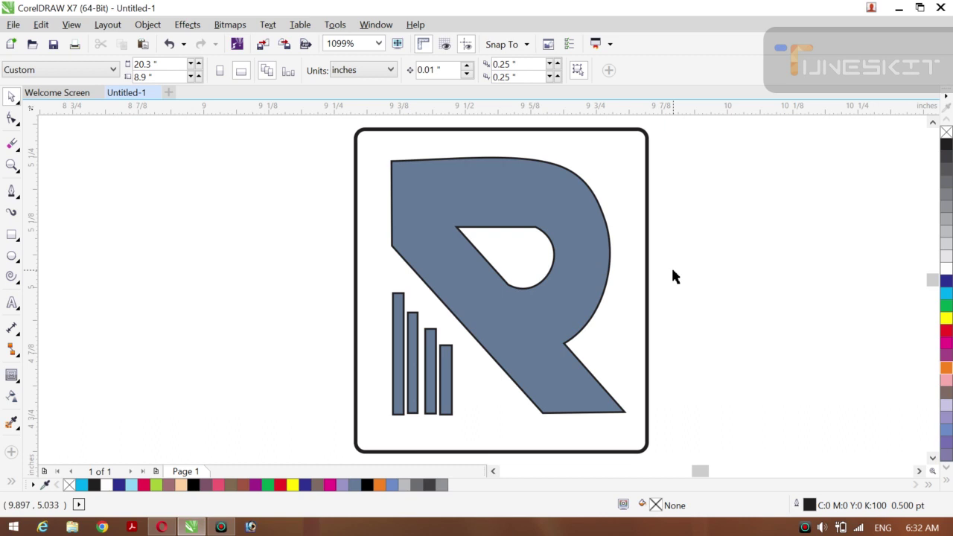
# Move the slate blue R about 0.09 inches left off its black outline and undo the move
pyautogui.click(519, 312)
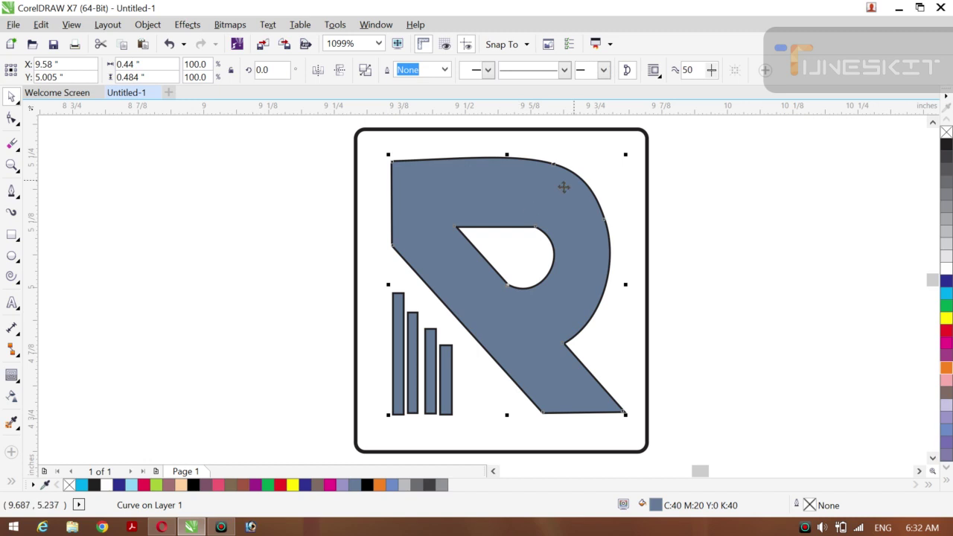
pyautogui.click(319, 256)
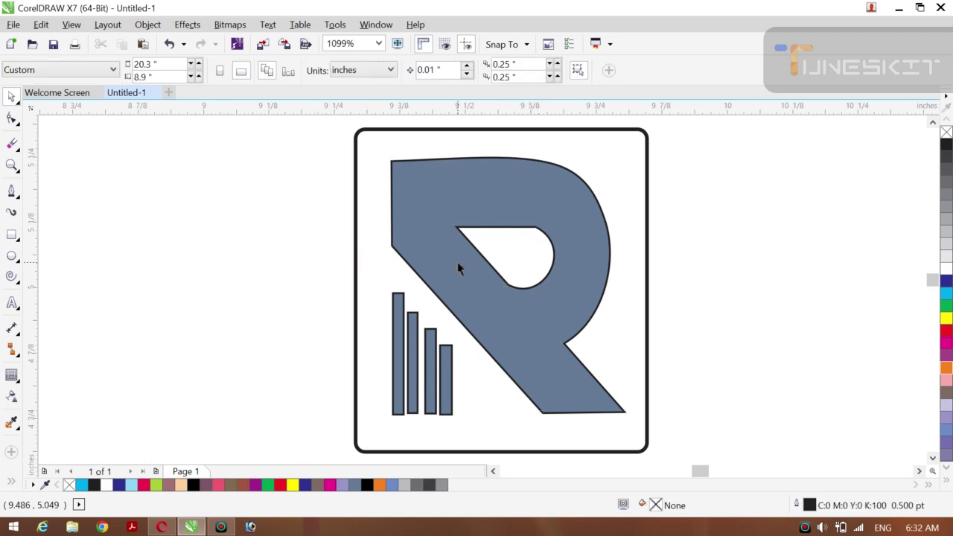
pyautogui.click(478, 271)
pyautogui.moveTo(493, 278); pyautogui.dragTo(445, 284)
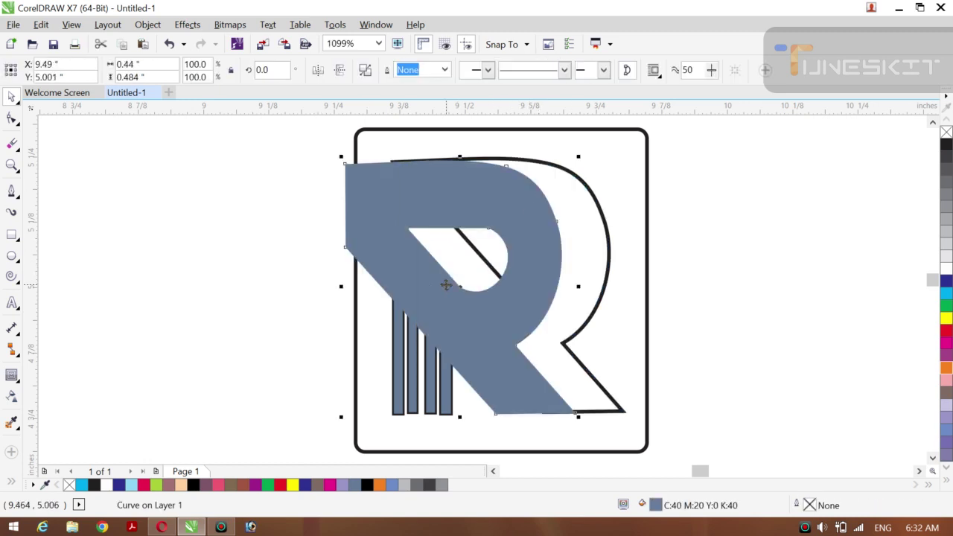
pyautogui.hotkey('ctrl', 'z')
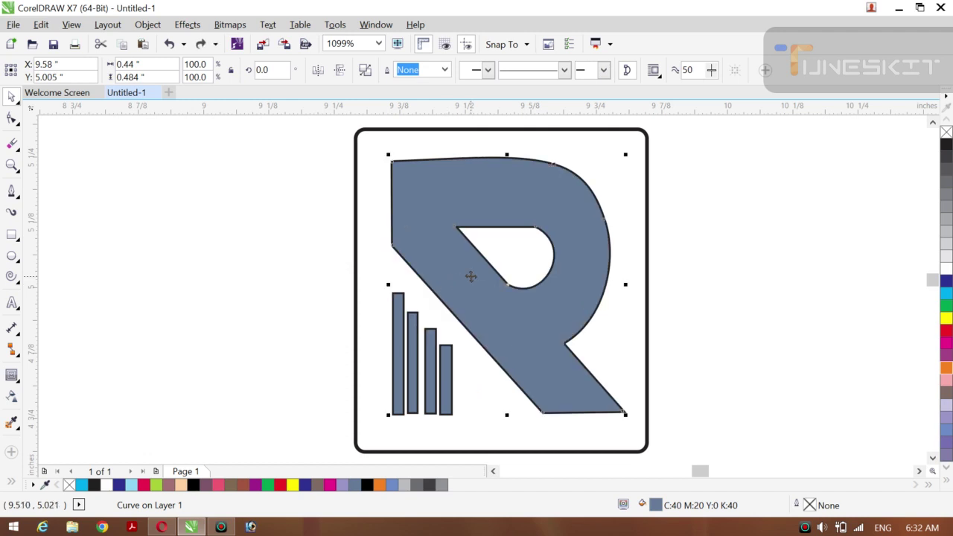
# Select all the objects making up the four bars and set their outline width to None
pyautogui.moveTo(294, 283); pyautogui.dragTo(474, 454)
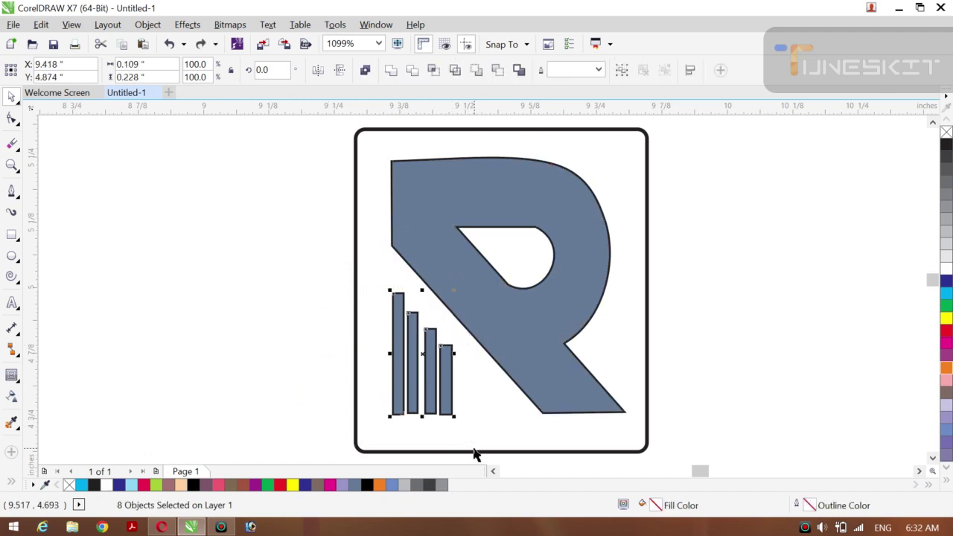
pyautogui.click(598, 69)
pyautogui.click(566, 86)
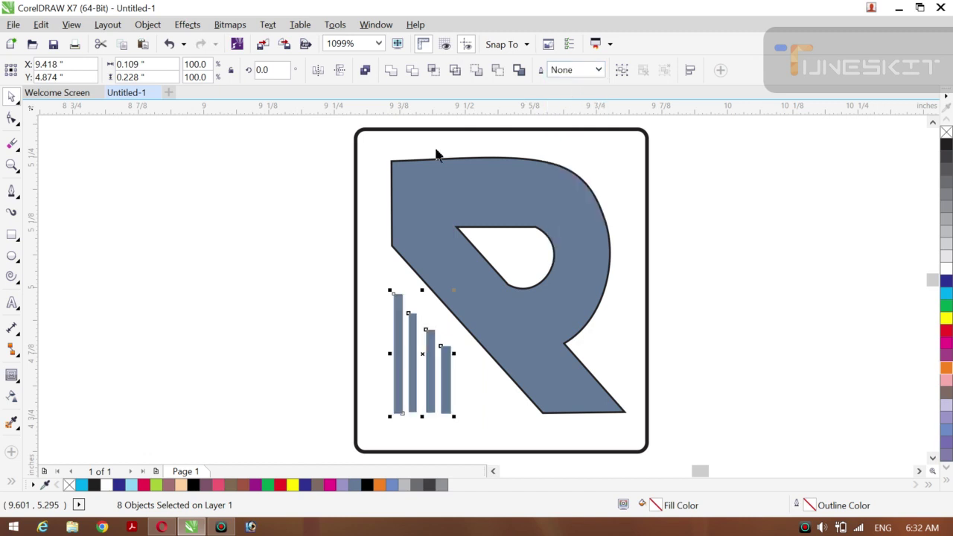
pyautogui.click(410, 201)
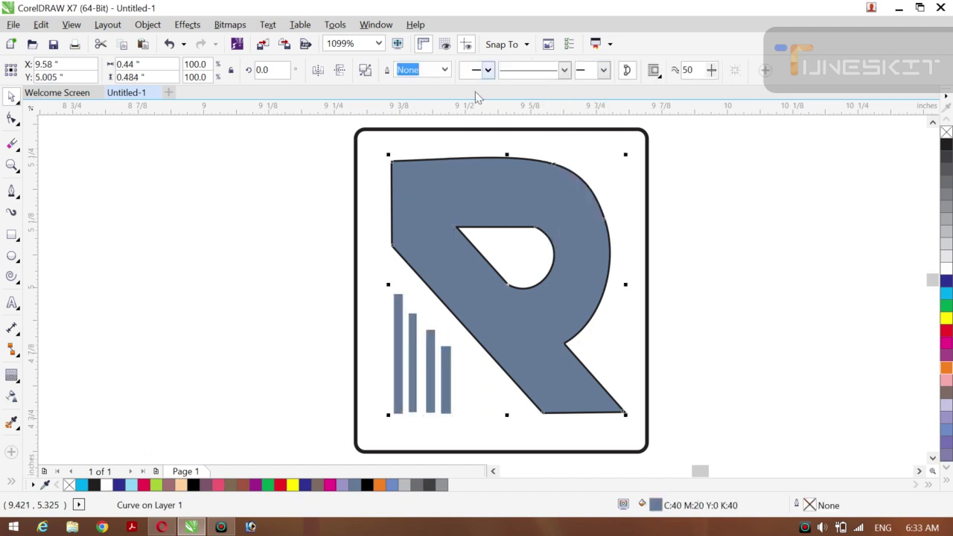
pyautogui.click(259, 175)
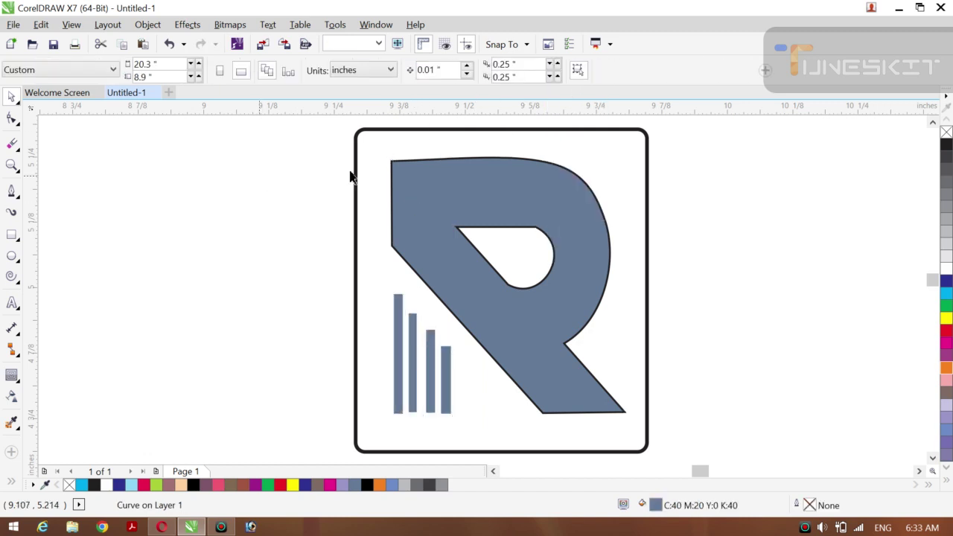
pyautogui.click(390, 161)
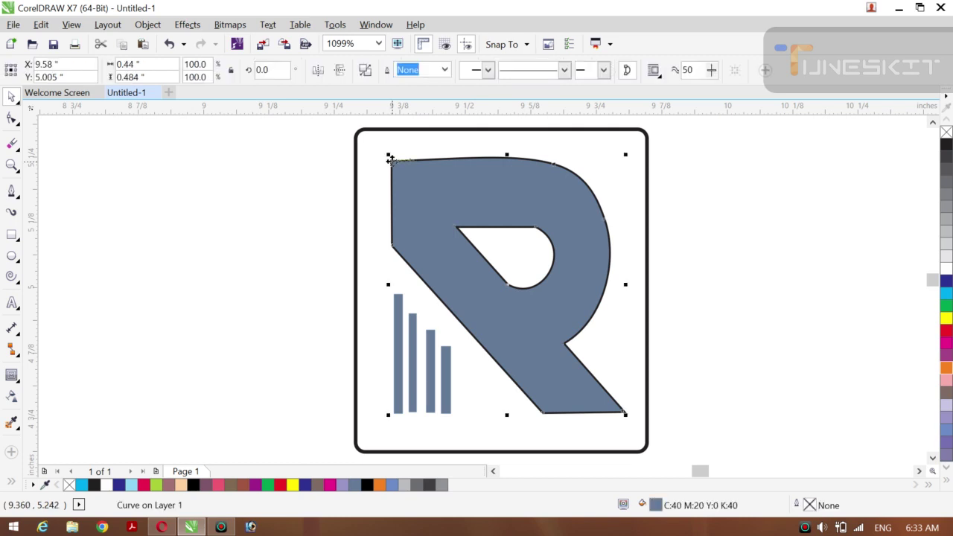
pyautogui.press('Delete')
pyautogui.hotkey('ctrl', 'z')
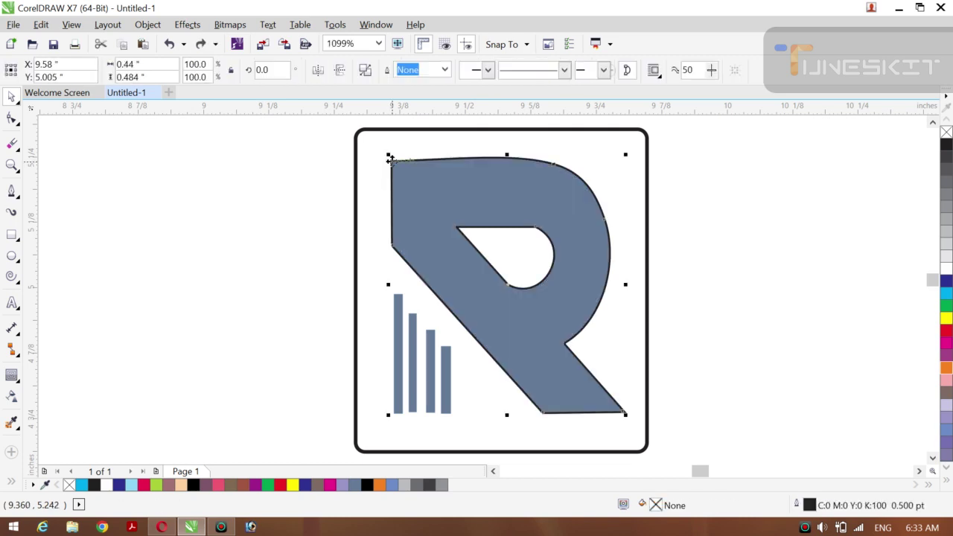
# Delete the black outline curve running around the outer edge of the R
pyautogui.click(293, 231)
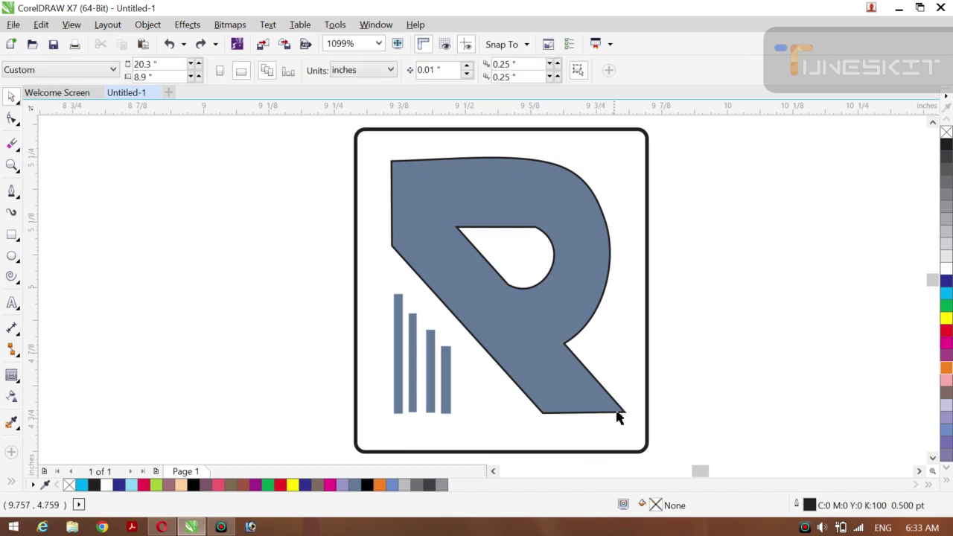
pyautogui.click(625, 411)
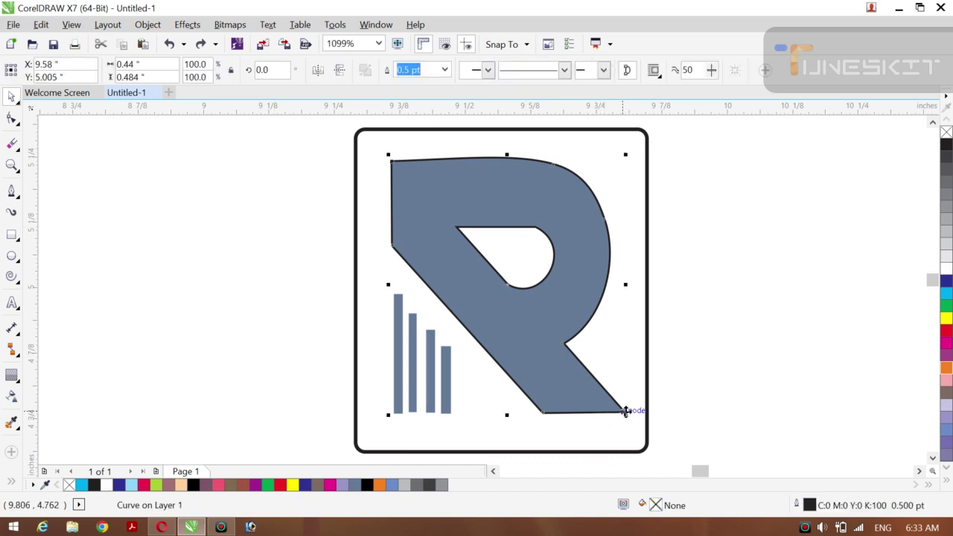
pyautogui.press('Delete')
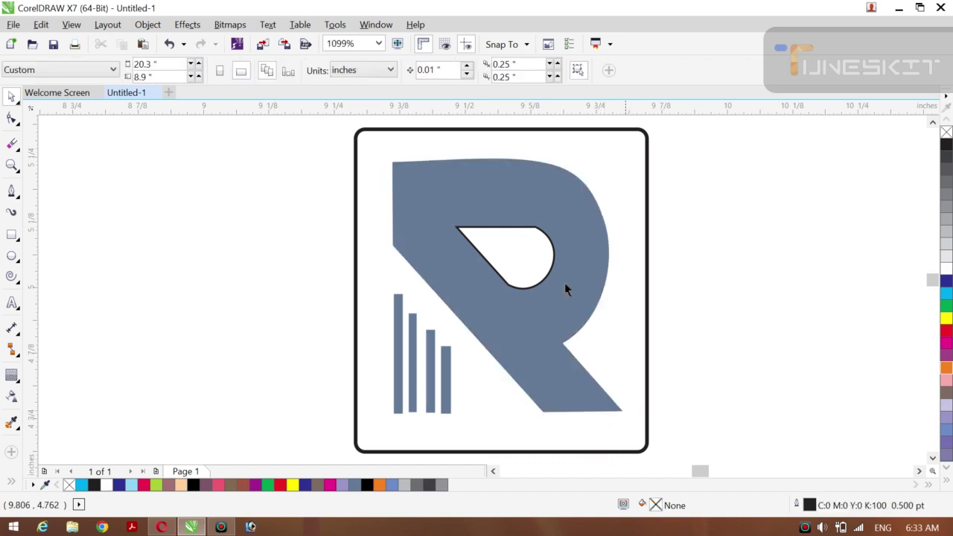
pyautogui.click(457, 228)
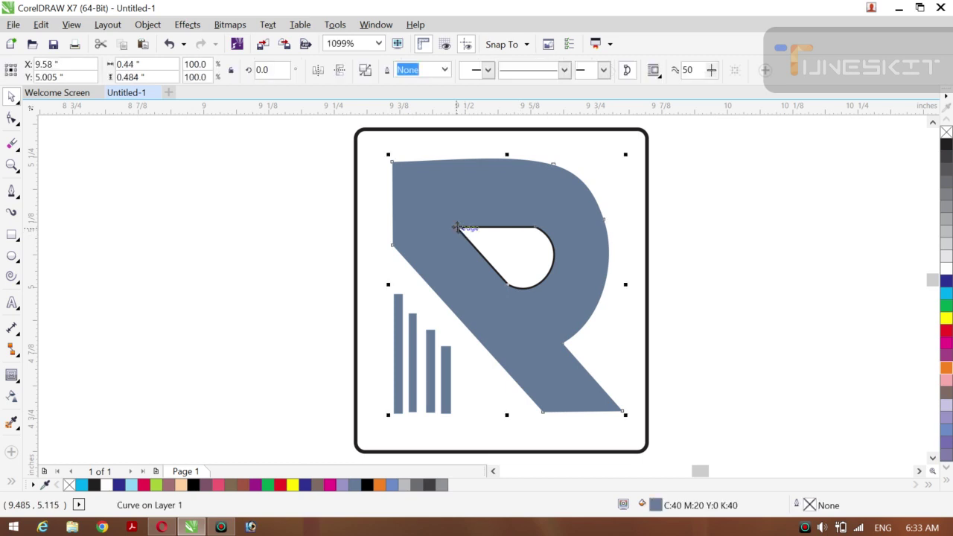
pyautogui.press('Delete')
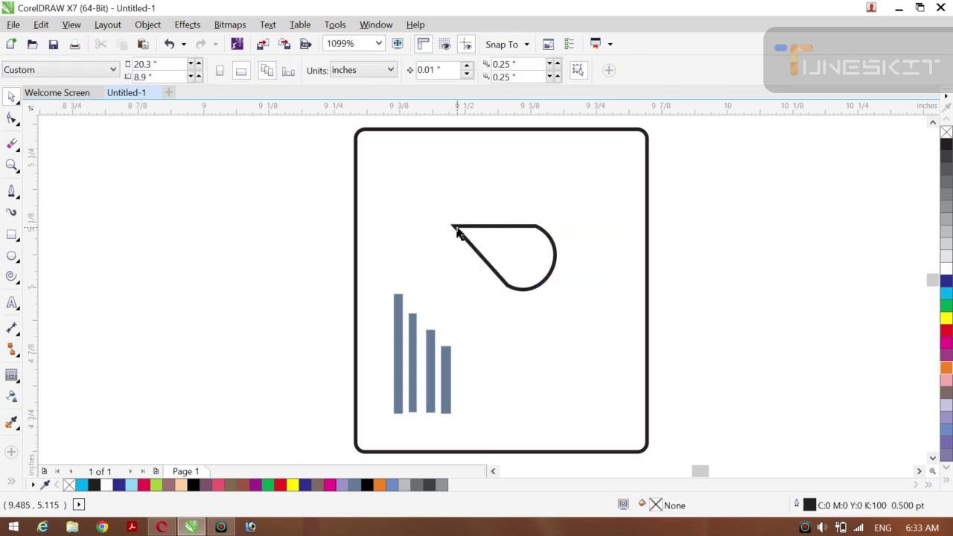
pyautogui.hotkey('ctrl', 'z')
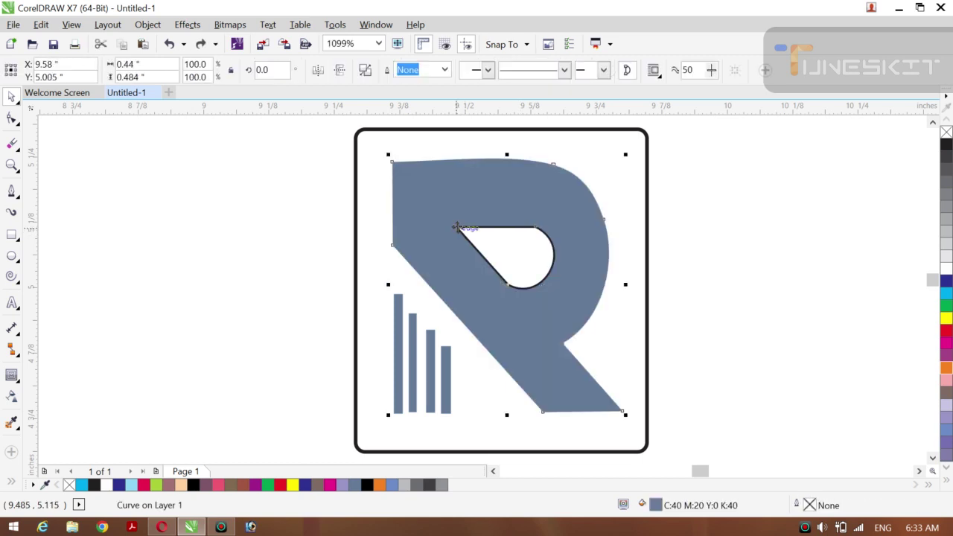
pyautogui.click(732, 294)
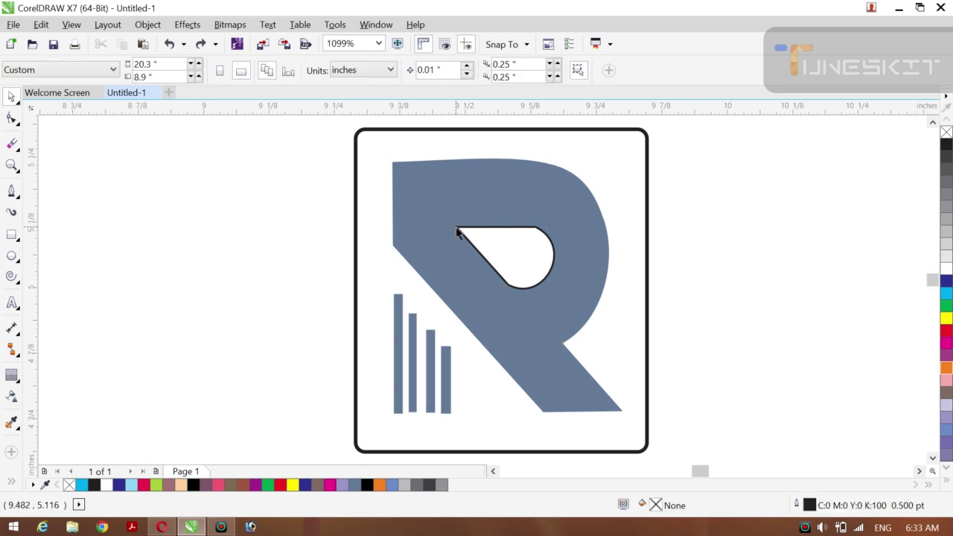
pyautogui.click(456, 231)
pyautogui.press('Delete')
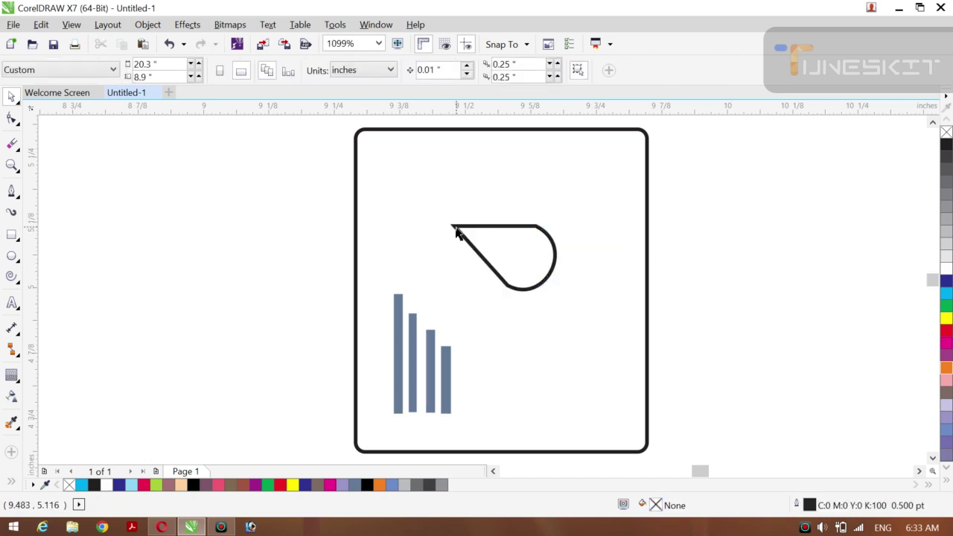
pyautogui.hotkey('ctrl', 'z')
pyautogui.click(801, 217)
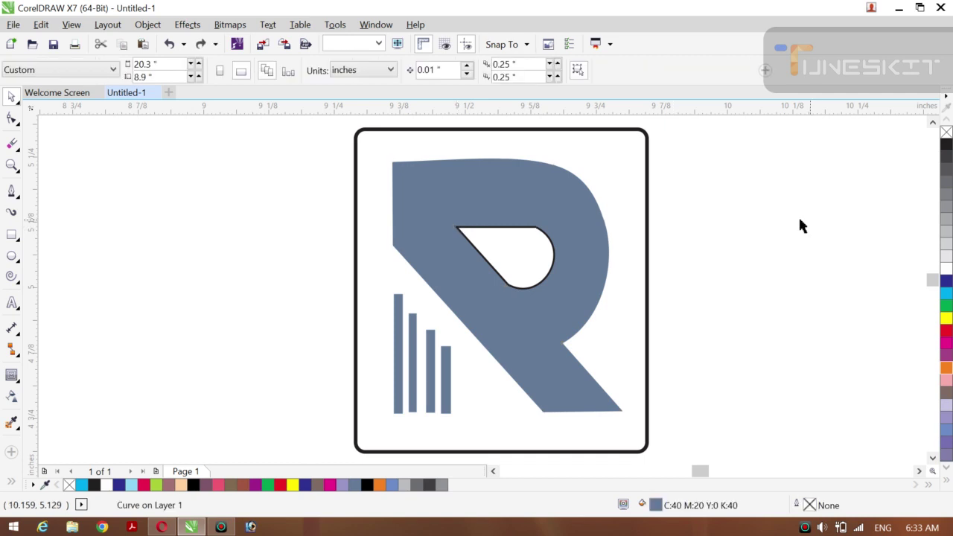
# Smart Fill the R's inner opening with no outline and recolour the new shape red
pyautogui.click(11, 484)
pyautogui.click(34, 477)
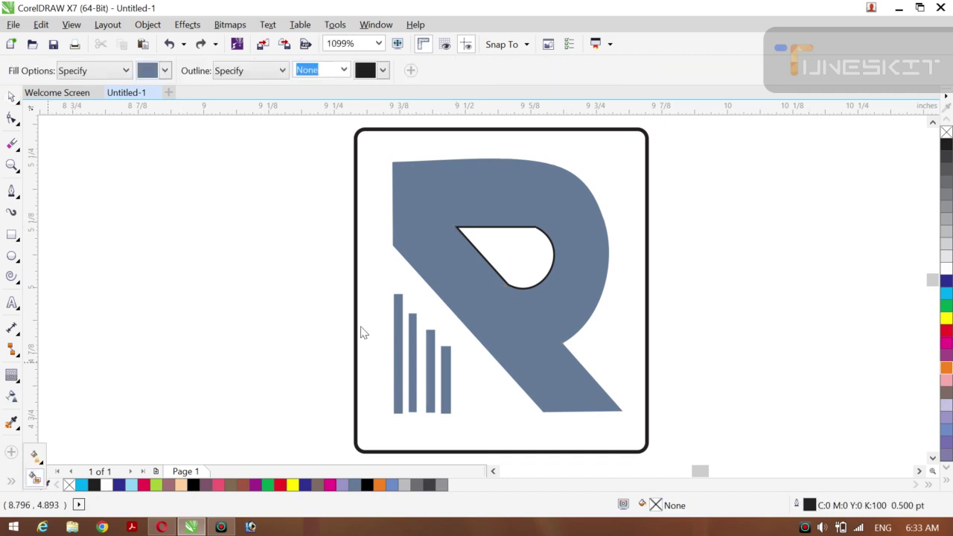
pyautogui.click(506, 262)
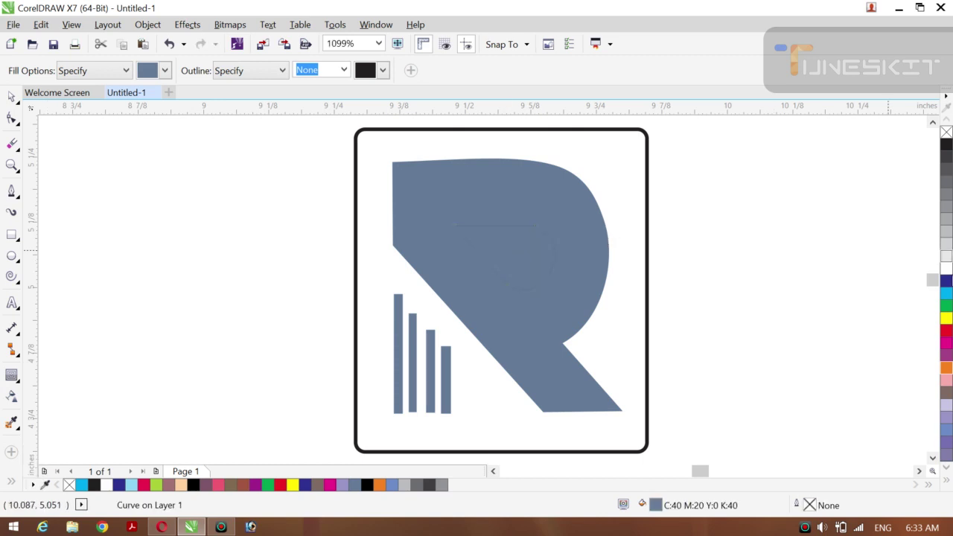
pyautogui.click(945, 330)
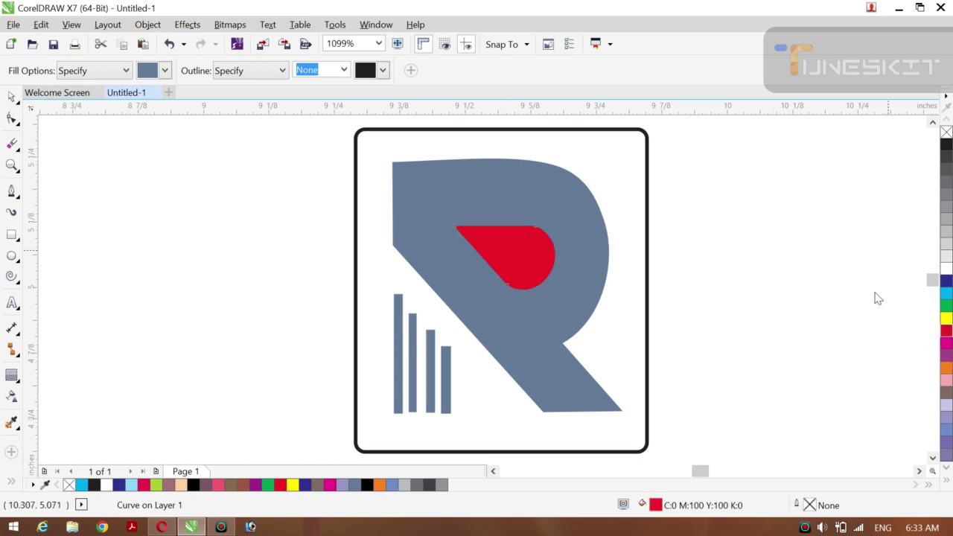
# Select the red inner shape of the R and set its outline width to None
pyautogui.click(11, 97)
pyautogui.click(176, 180)
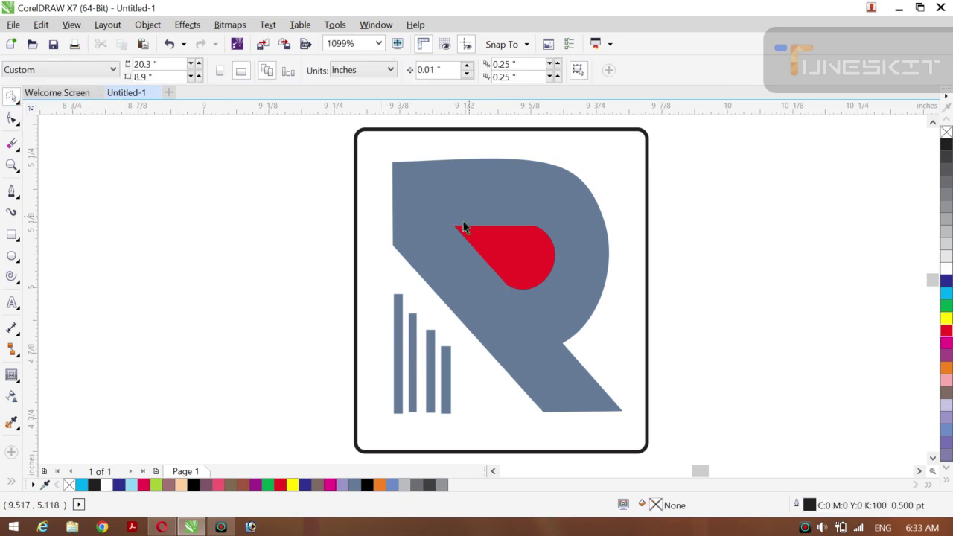
pyautogui.click(454, 229)
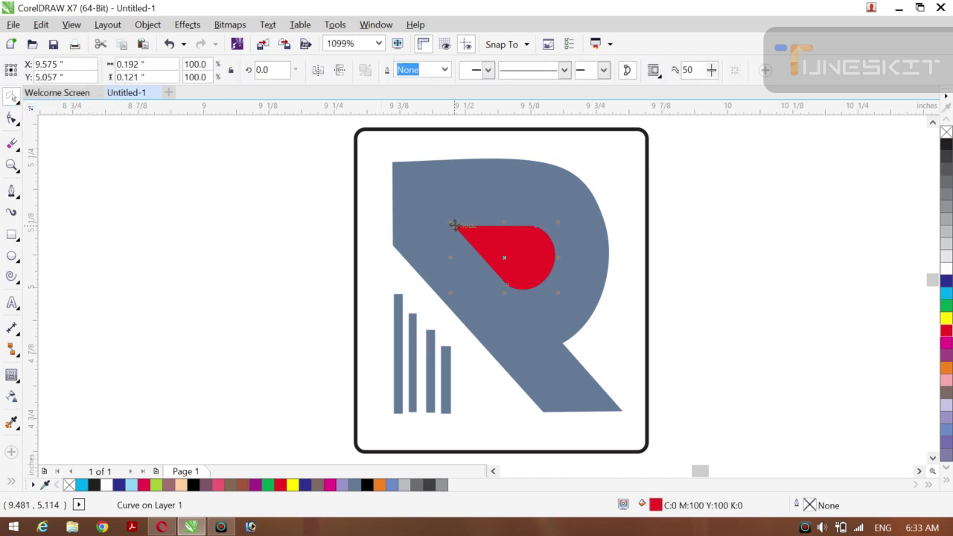
pyautogui.click(445, 70)
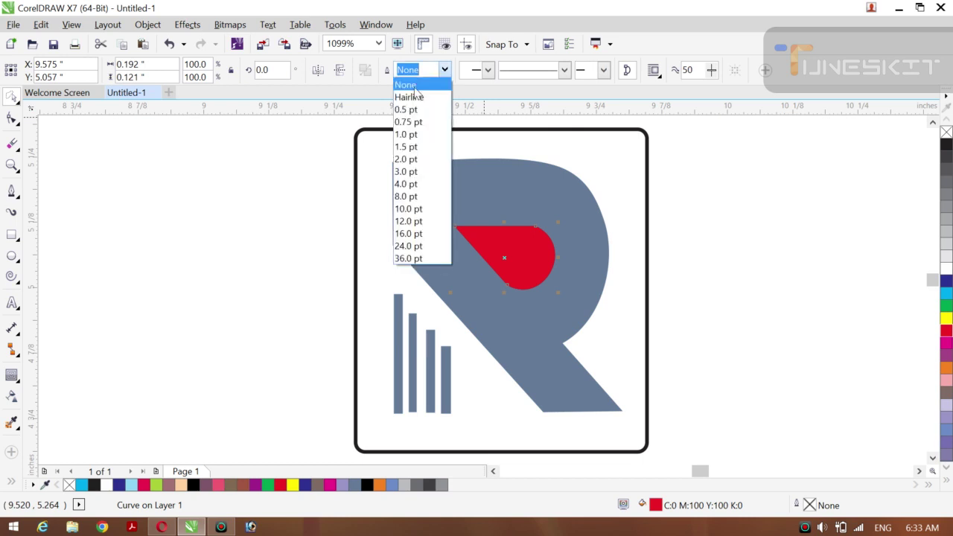
pyautogui.click(416, 86)
pyautogui.click(384, 269)
pyautogui.click(509, 262)
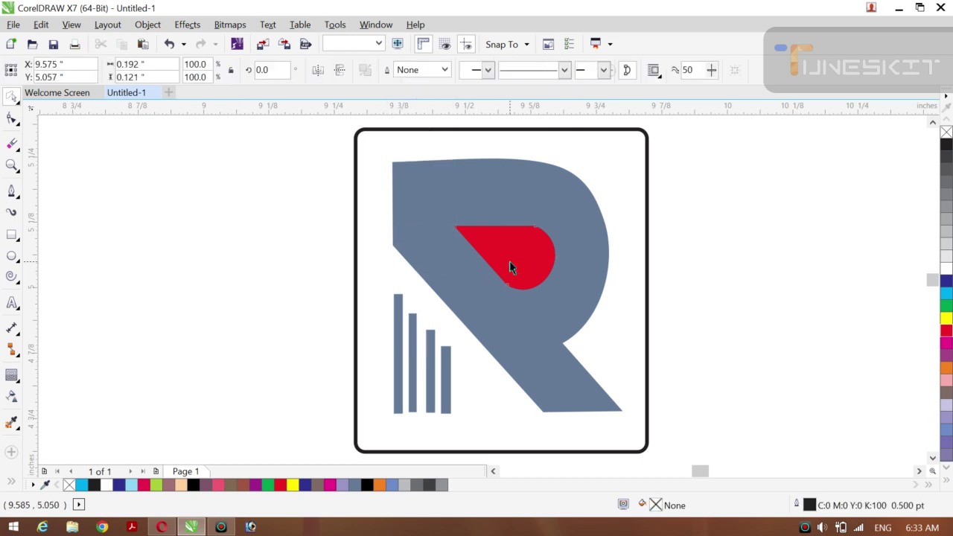
pyautogui.click(187, 315)
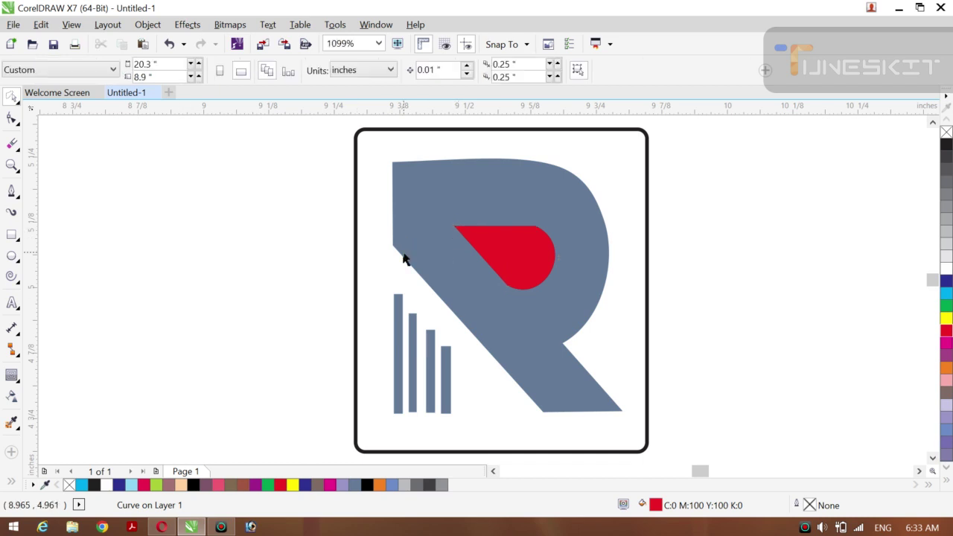
pyautogui.click(453, 227)
pyautogui.click(223, 294)
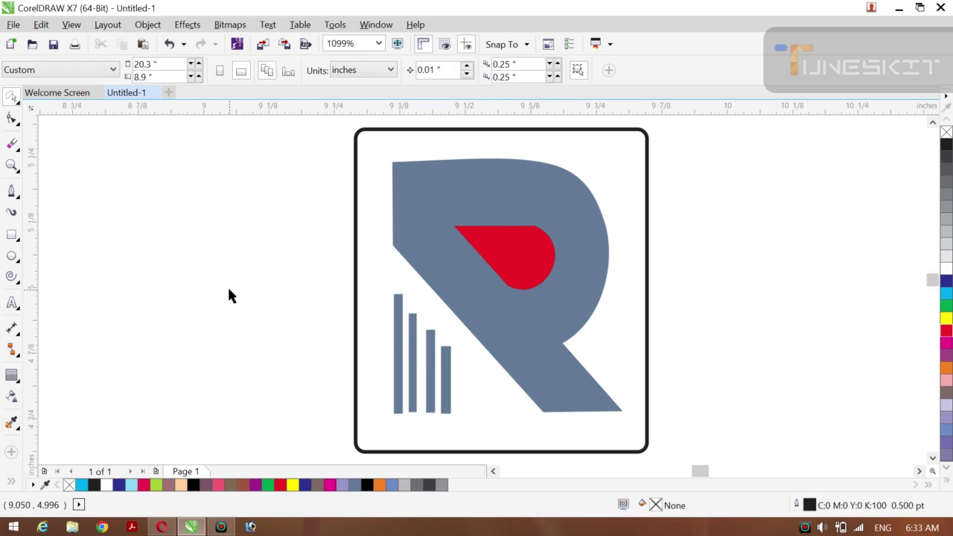
# Recolour the R body green and its red inner shape black
pyautogui.click(399, 232)
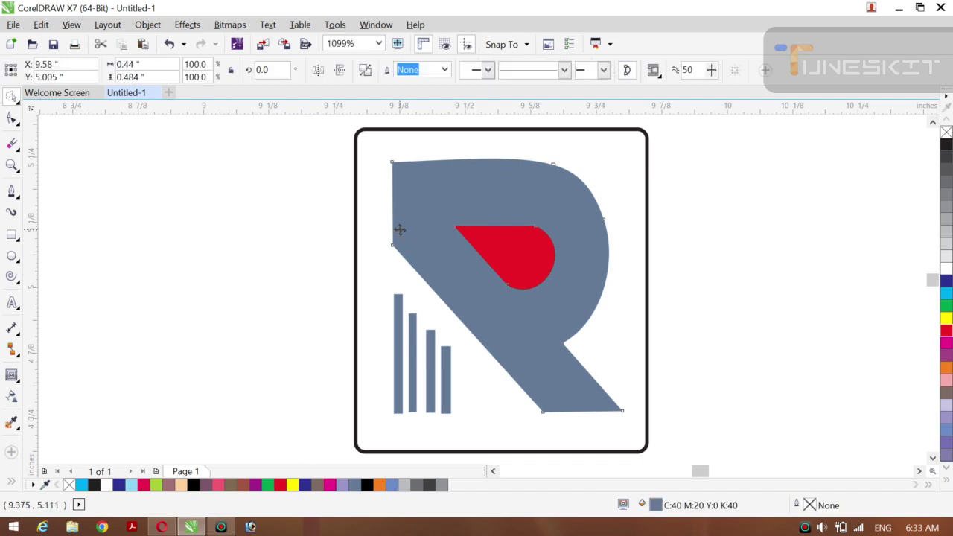
pyautogui.click(944, 307)
pyautogui.click(772, 265)
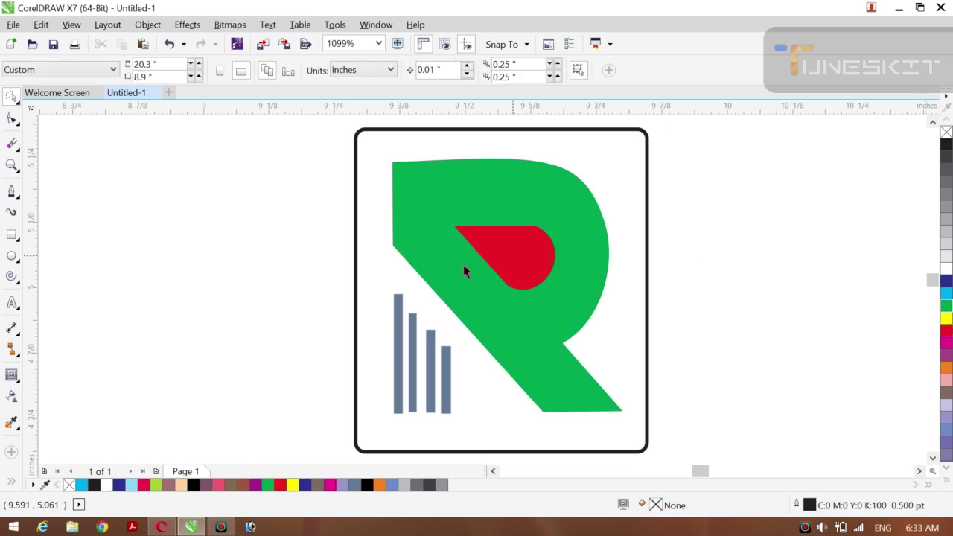
pyautogui.click(502, 270)
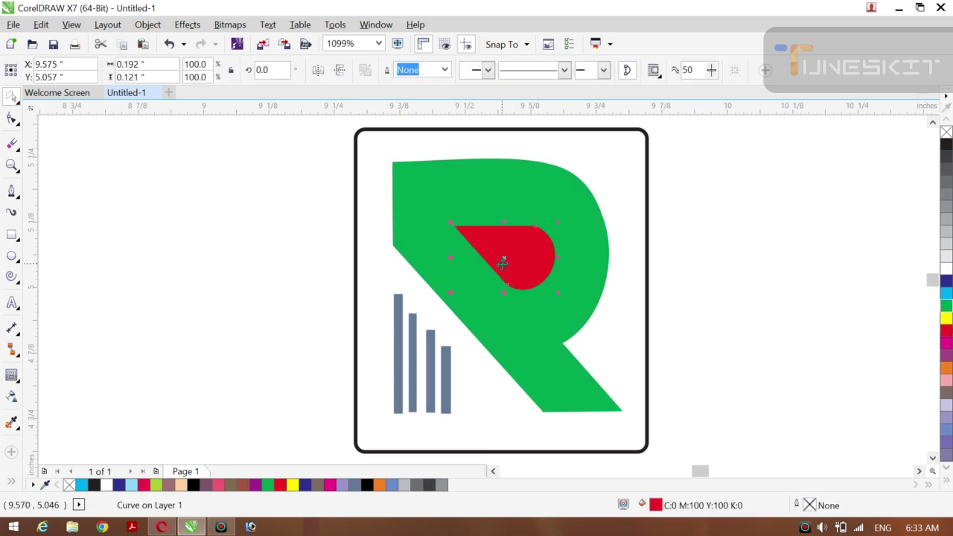
pyautogui.click(946, 145)
pyautogui.click(857, 319)
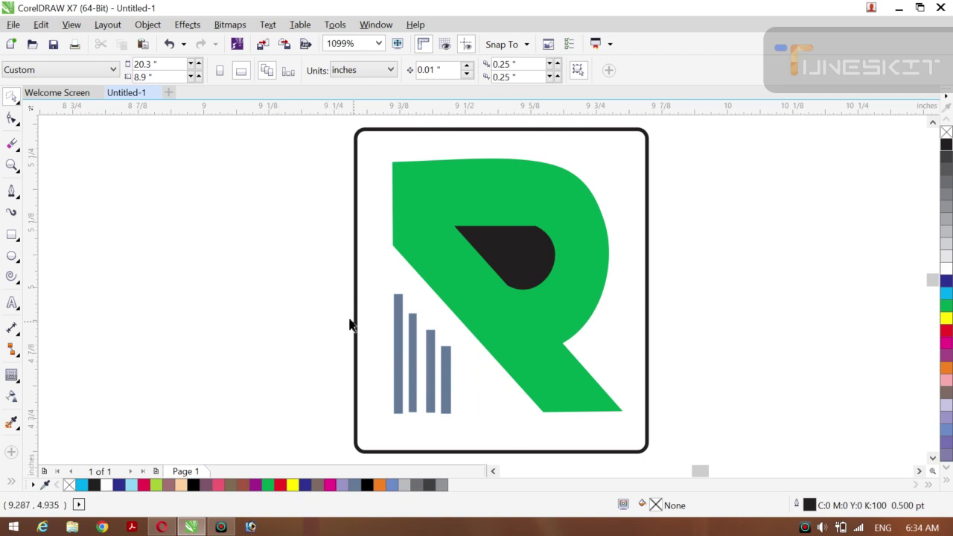
# Select all the objects making up the four bars and fill them with black
pyautogui.moveTo(311, 281)
pyautogui.mouseDown()
pyautogui.moveTo(404, 290)
pyautogui.moveTo(471, 371)
pyautogui.moveTo(472, 416)
pyautogui.moveTo(402, 442)
pyautogui.mouseUp()
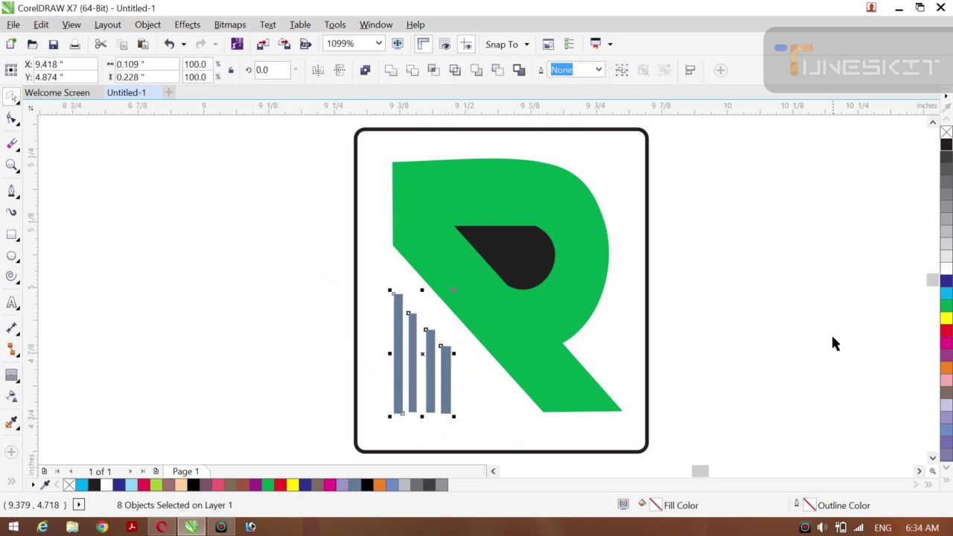
pyautogui.click(946, 145)
pyautogui.click(233, 221)
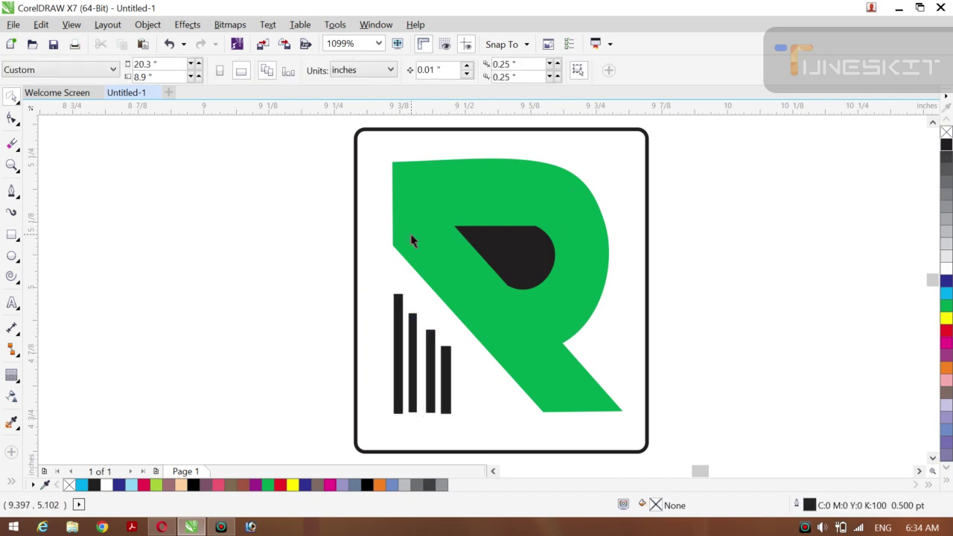
# Fill the R's inner shape with white and the R body with black
pyautogui.click(521, 265)
pyautogui.click(946, 270)
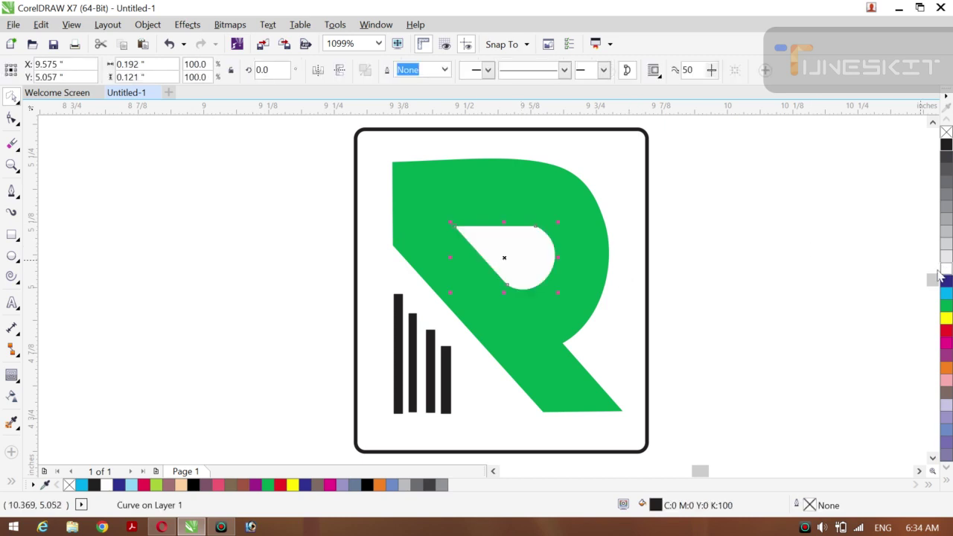
pyautogui.click(823, 247)
pyautogui.click(580, 256)
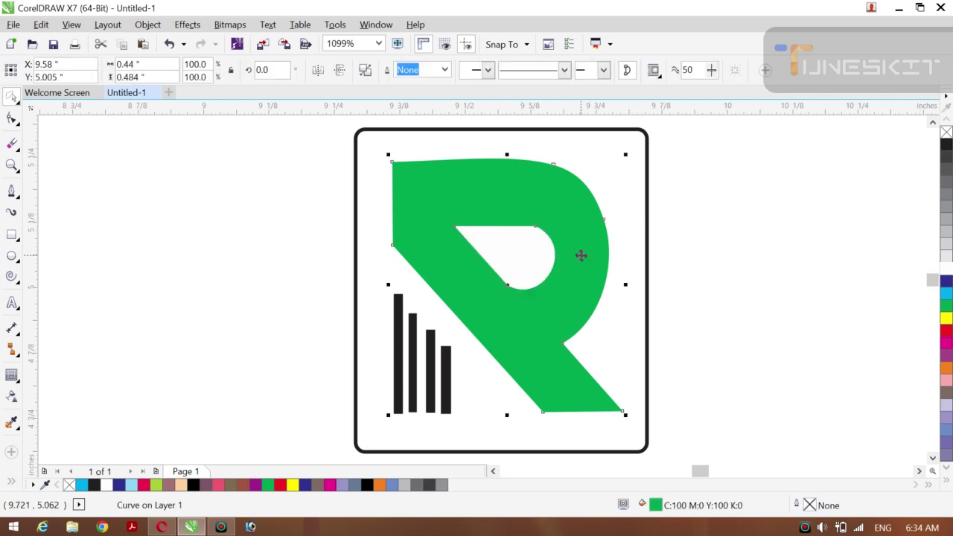
pyautogui.click(946, 149)
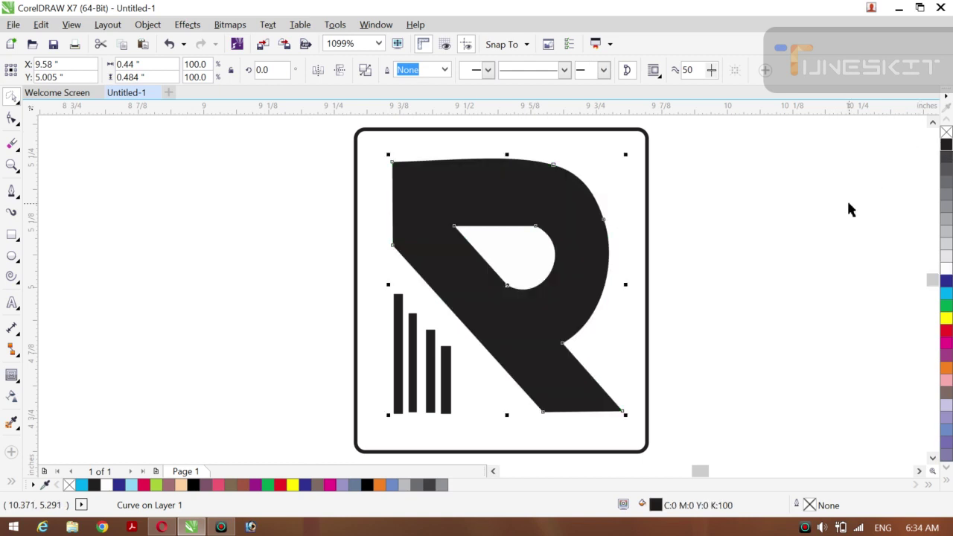
pyautogui.click(846, 199)
# Change the outline colour of the rounded rectangular frame to green
pyautogui.click(647, 320)
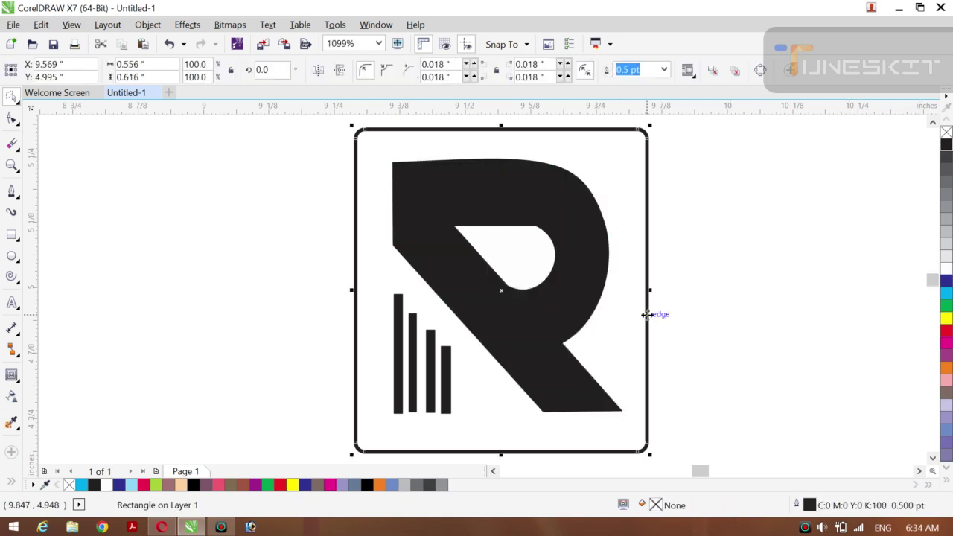
pyautogui.rightClick(946, 305)
pyautogui.click(225, 258)
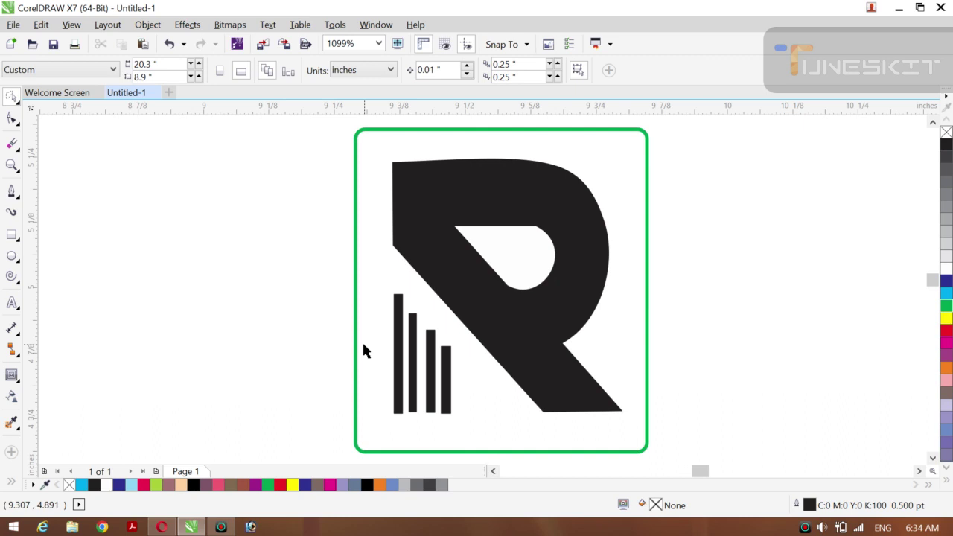
# Group all the logo objects and move the group about 0.58 inches right and 0.55 inches down
pyautogui.hotkey('ctrl', 'a')
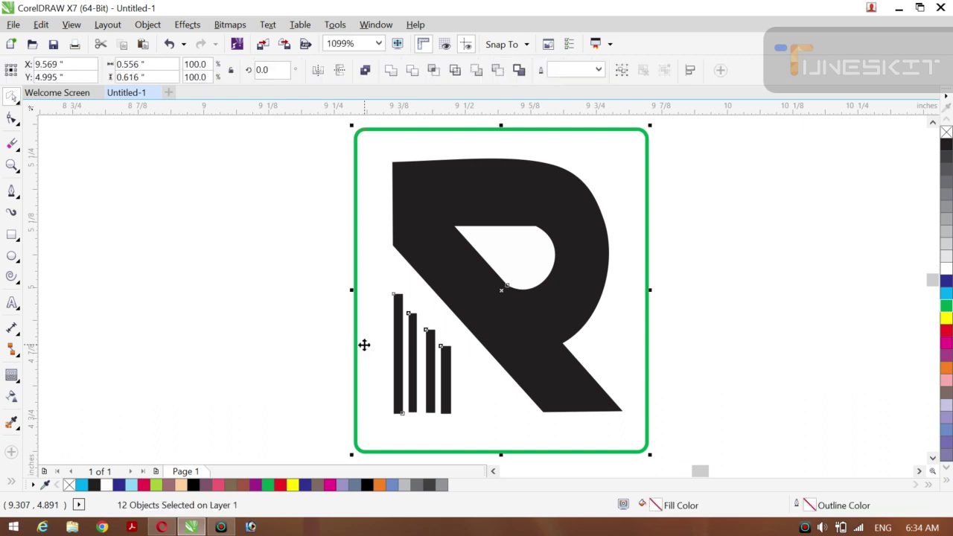
pyautogui.hotkey('ctrl', 'g')
pyautogui.press('Right')
pyautogui.press('Down')
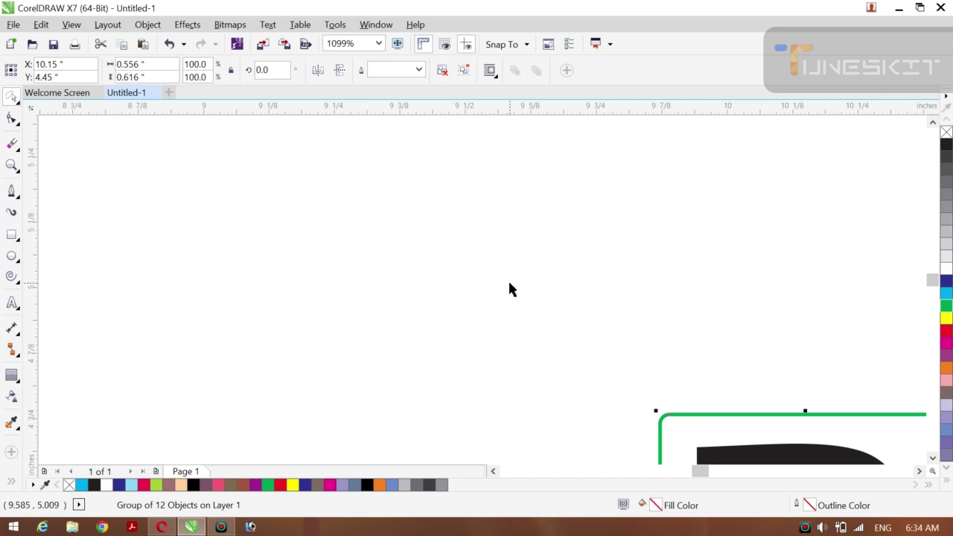
# Try moving the logo group about 0.21 inches to the right and undo the move
pyautogui.scroll(-5, 510, 290)
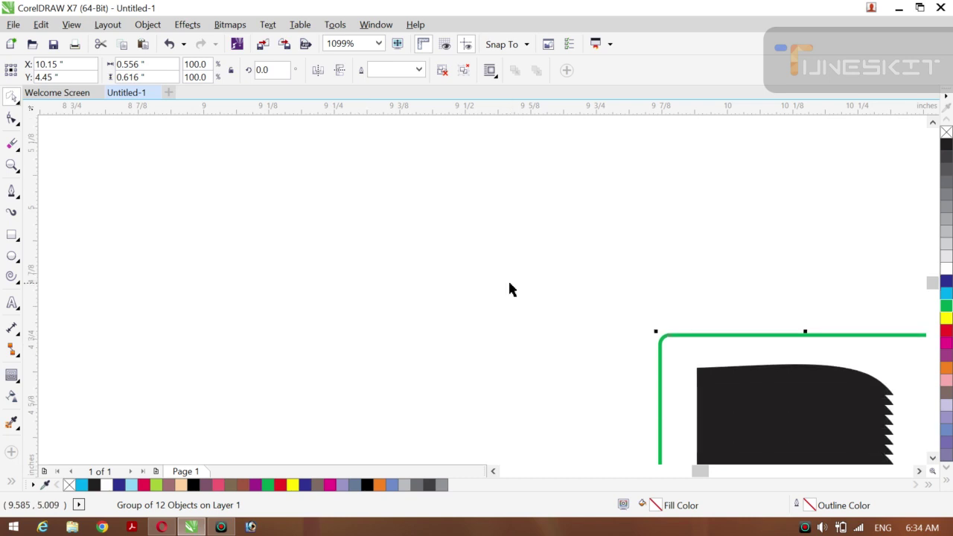
pyautogui.scroll(-3, 509, 290)
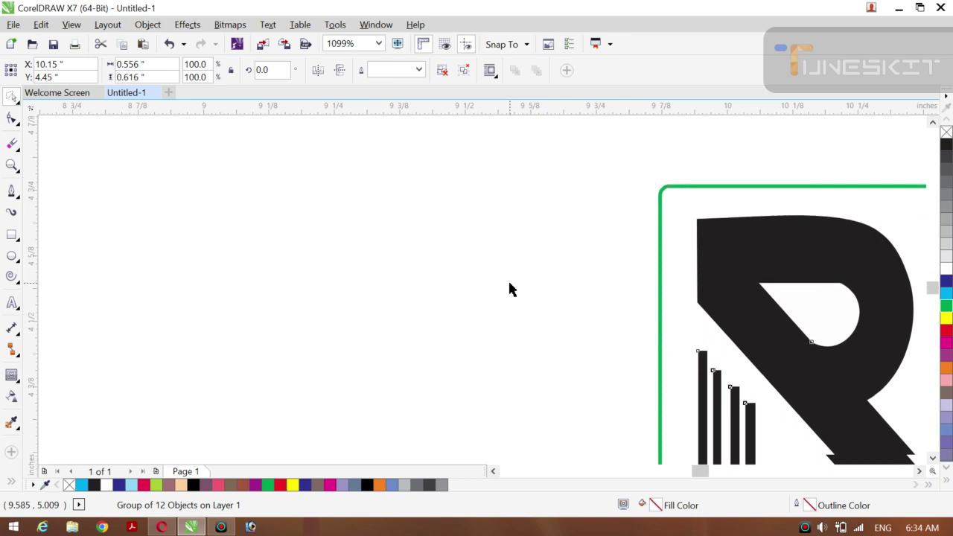
pyautogui.hscroll(3, 510, 289)
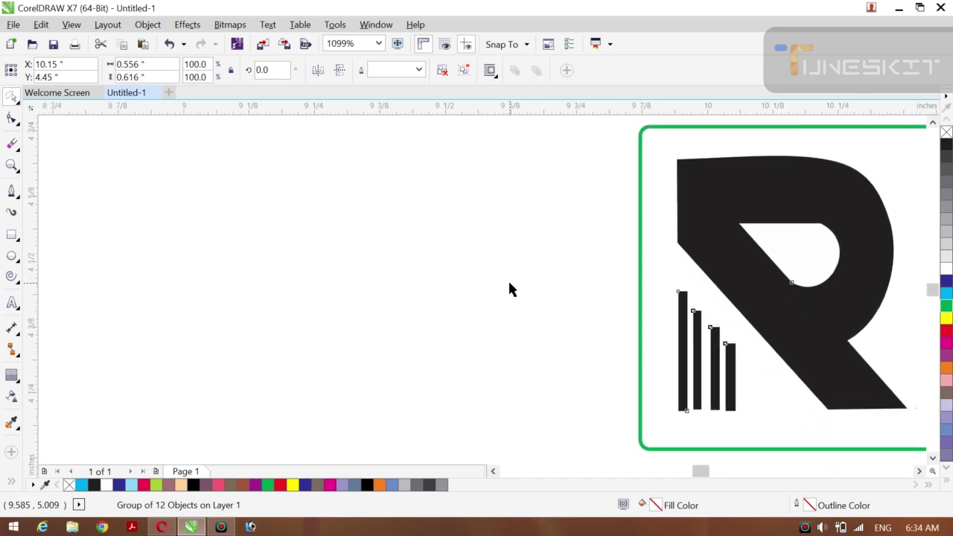
pyautogui.hscroll(4, 510, 290)
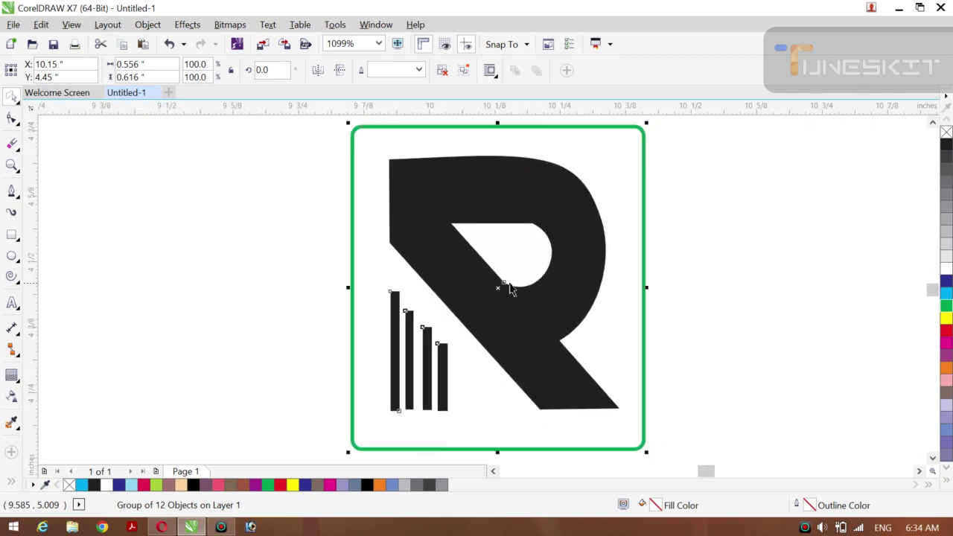
pyautogui.click(159, 293)
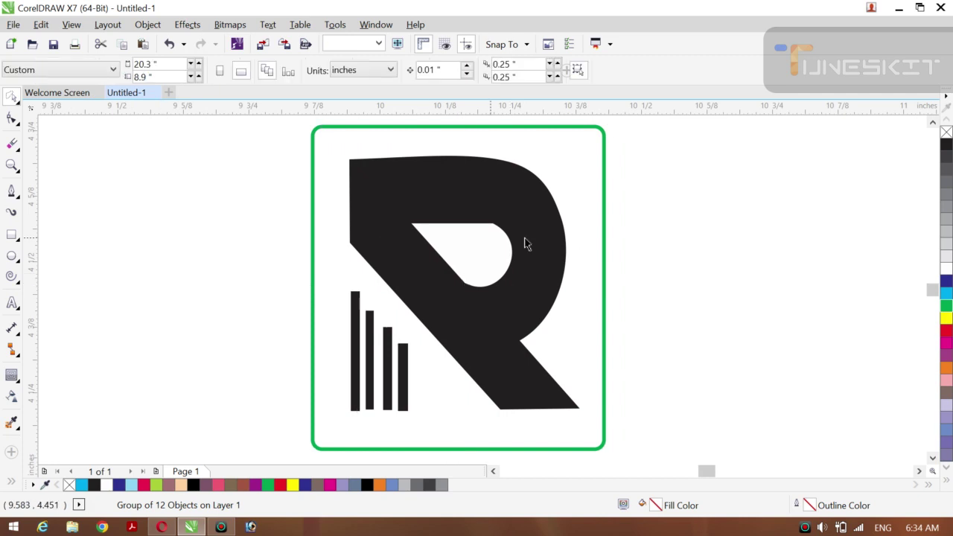
pyautogui.moveTo(526, 242); pyautogui.dragTo(631, 234)
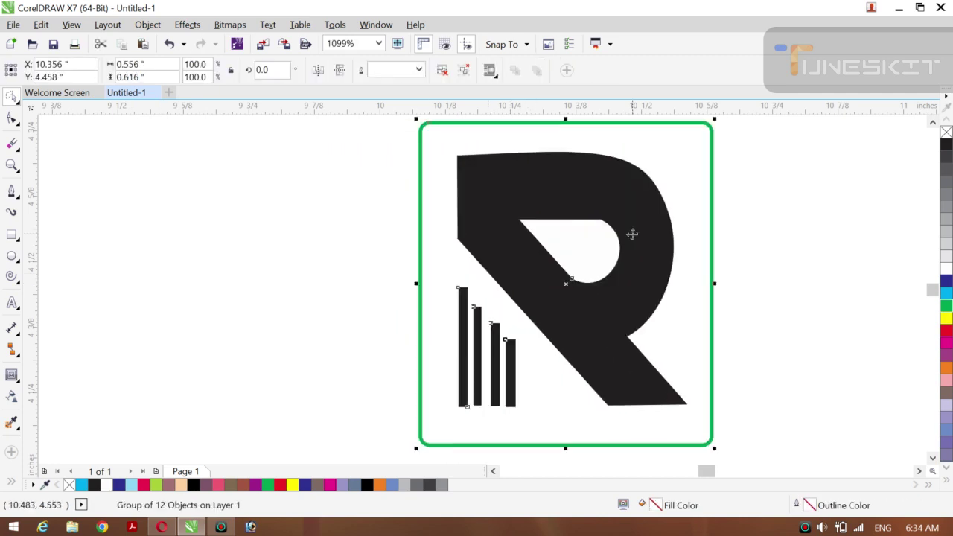
pyautogui.hotkey('ctrl', 'z')
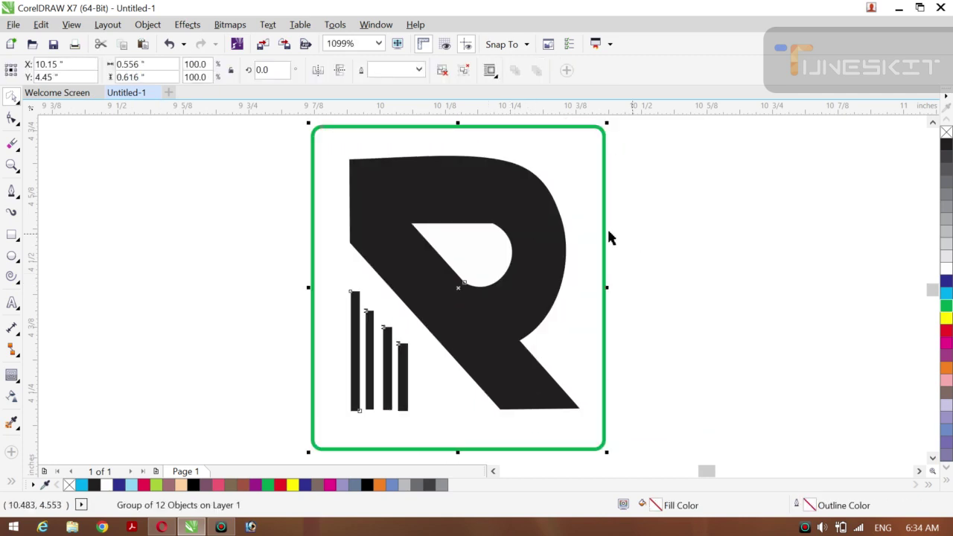
pyautogui.click(220, 223)
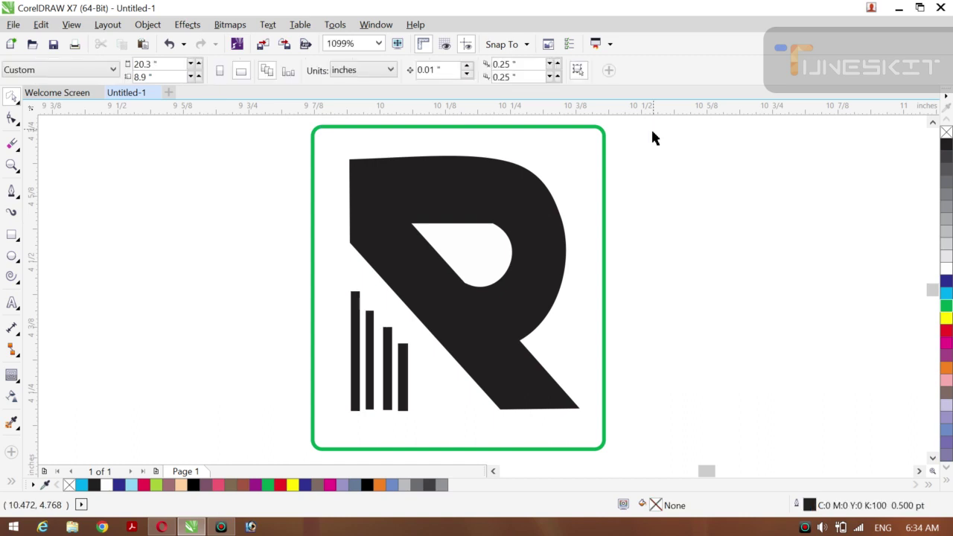
# Set the outline colour of the whole logo group to black
pyautogui.click(605, 210)
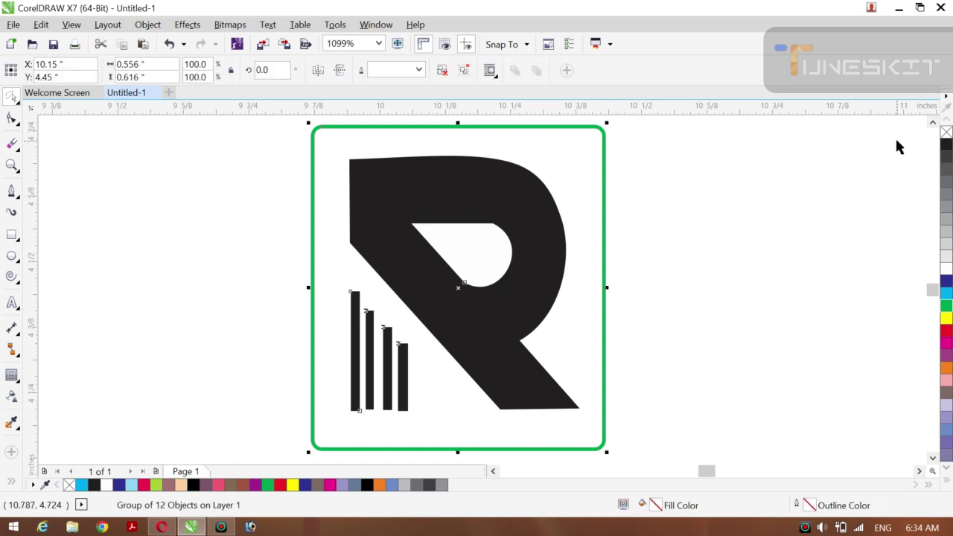
pyautogui.rightClick(946, 147)
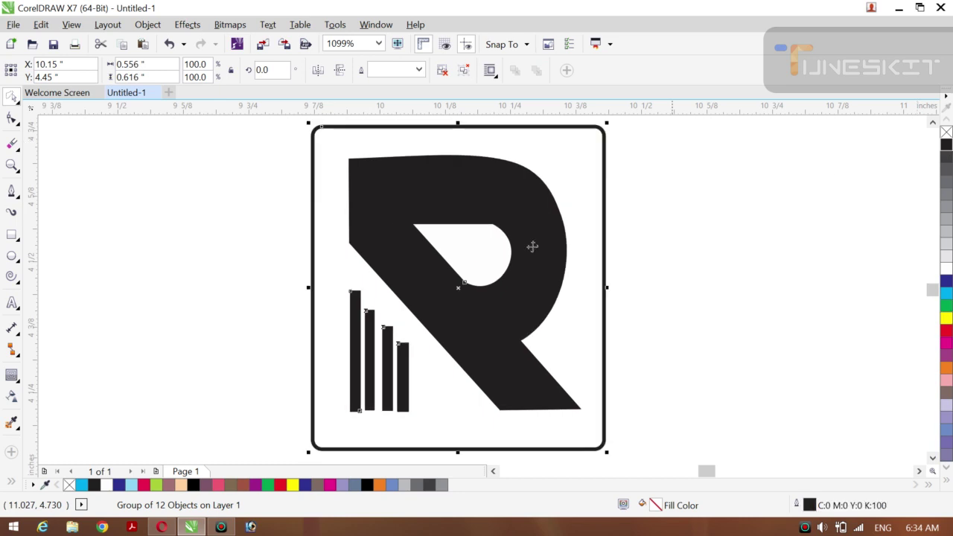
pyautogui.click(181, 258)
pyautogui.click(385, 258)
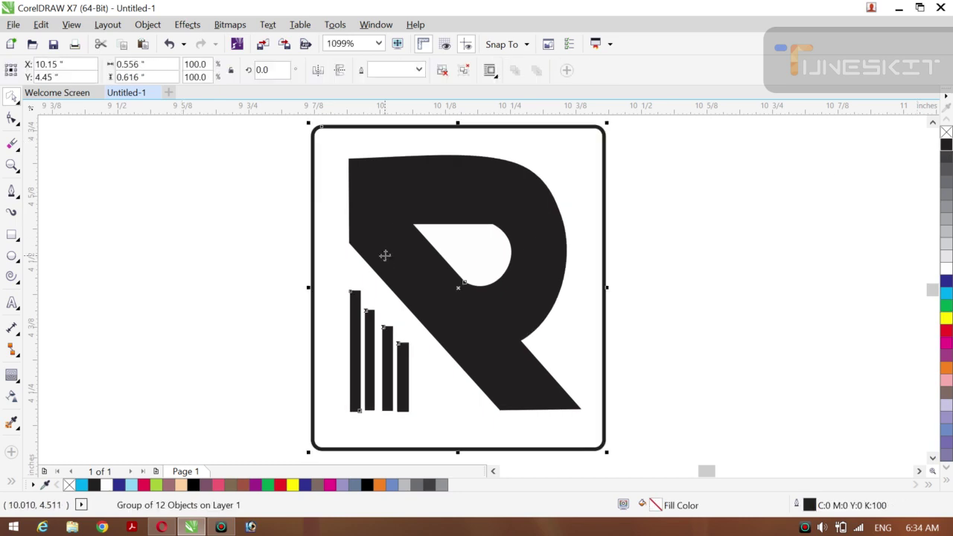
# Try a diagonal linear fountain fill across the whole logo group, ending in green near the foot of the R
pyautogui.press('g')
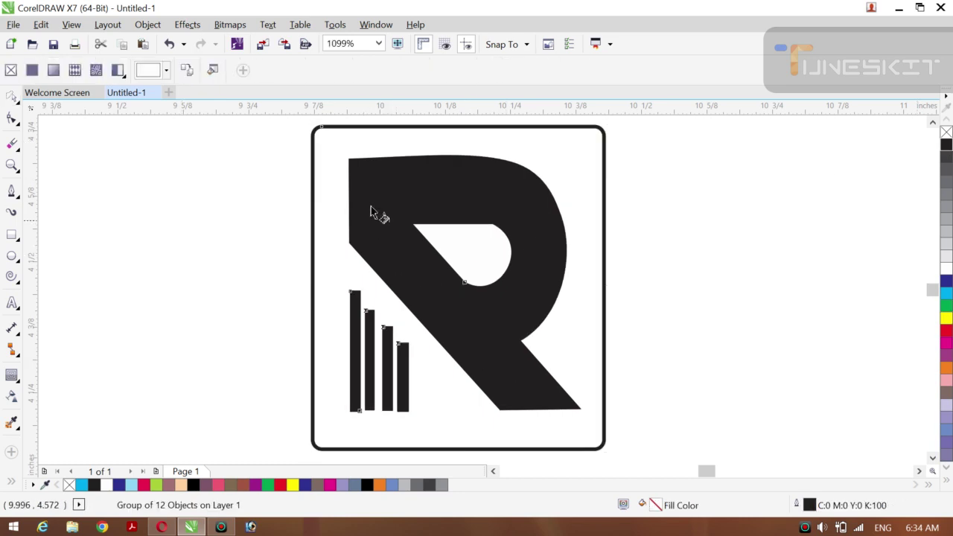
pyautogui.moveTo(370, 201); pyautogui.dragTo(506, 414)
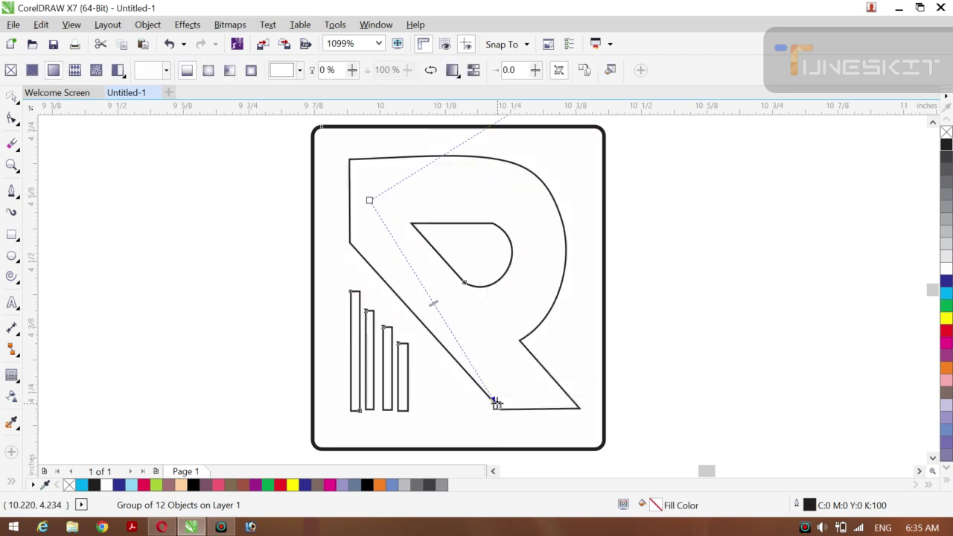
pyautogui.moveTo(500, 402); pyautogui.dragTo(544, 405)
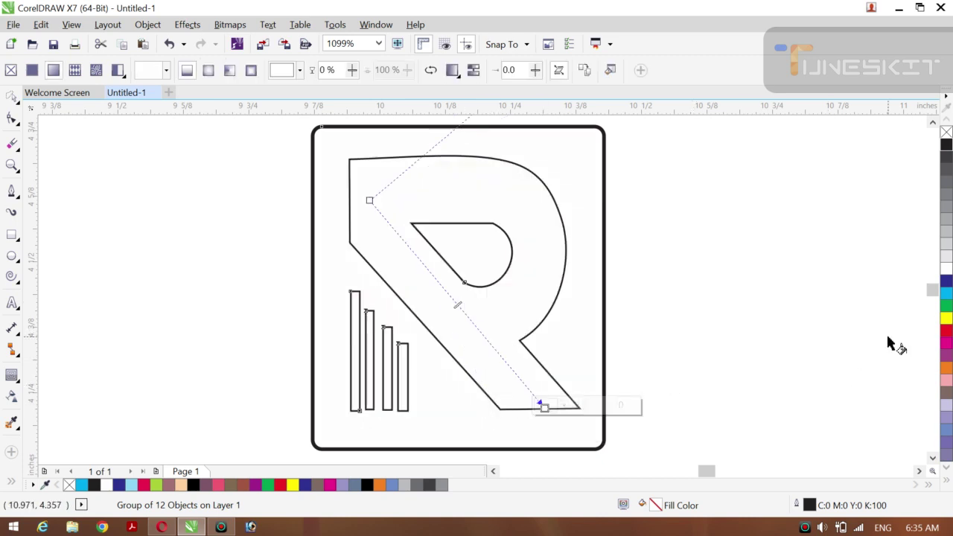
pyautogui.click(945, 307)
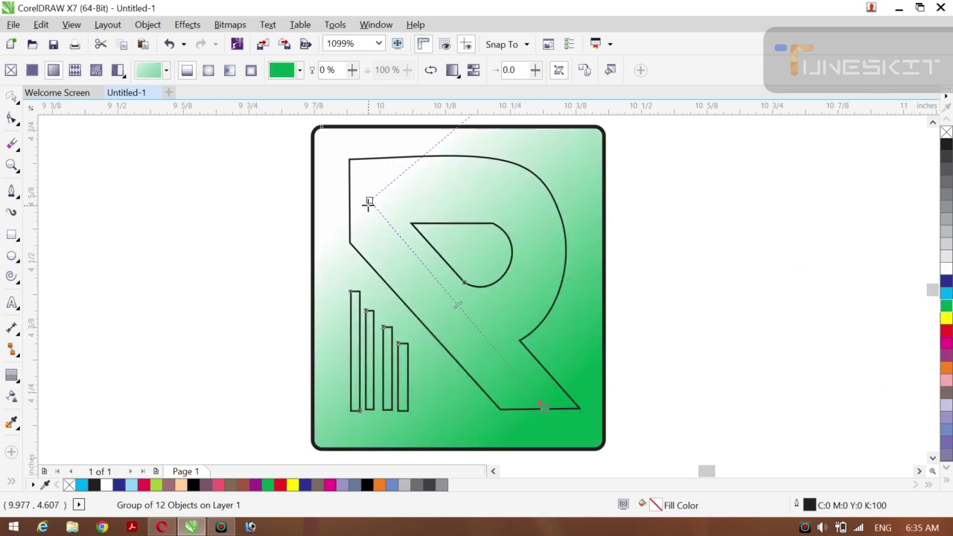
# Extend the gradient's start beyond the frame's upper-left corner, try black and red start colours, and undo the group's fountain fill
pyautogui.moveTo(369, 200); pyautogui.dragTo(283, 156)
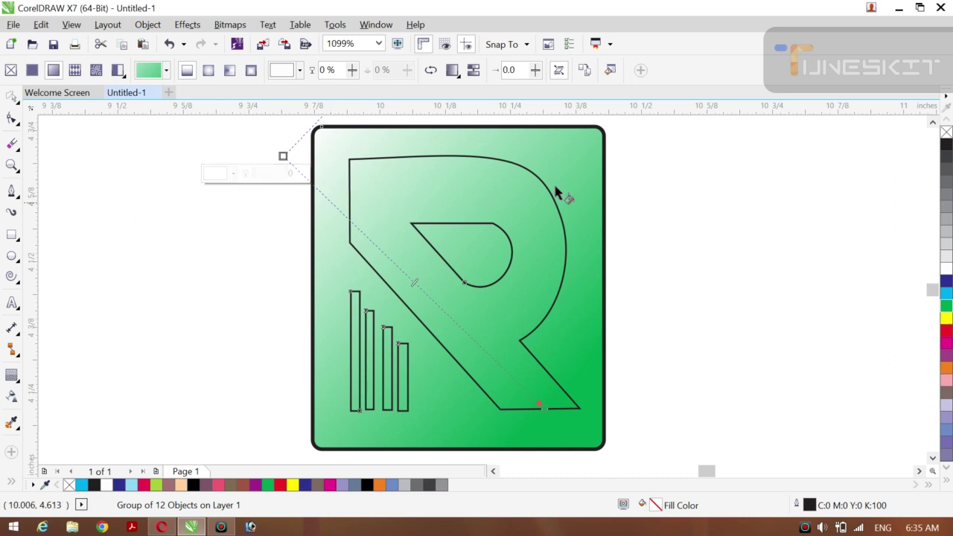
pyautogui.click(946, 146)
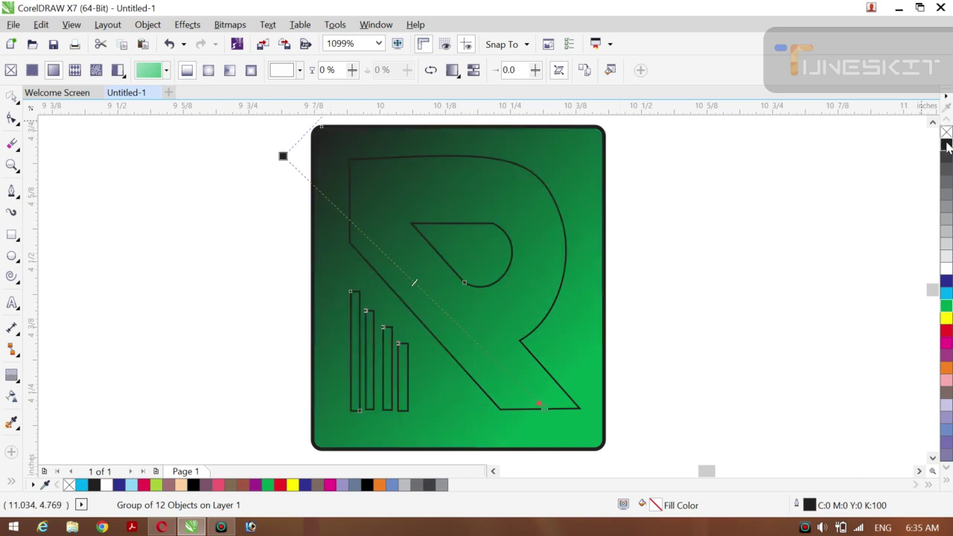
pyautogui.click(946, 331)
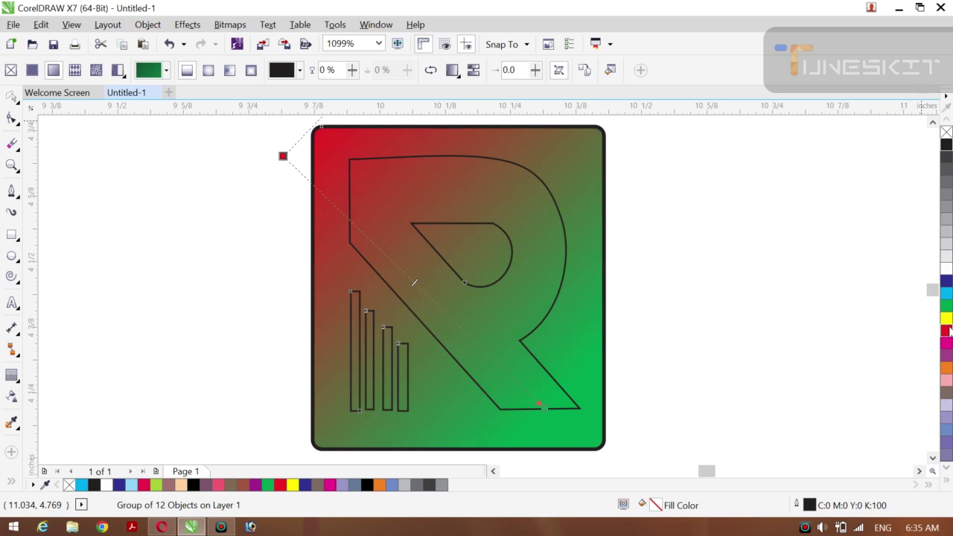
pyautogui.click(477, 256)
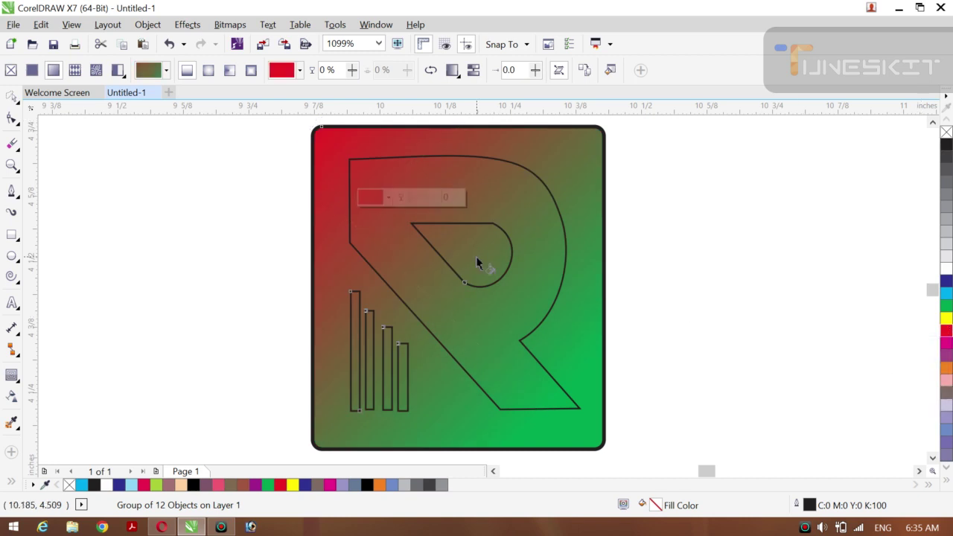
pyautogui.hotkey('ctrl', 'z')
pyautogui.hotkey('ctrl', 'z')
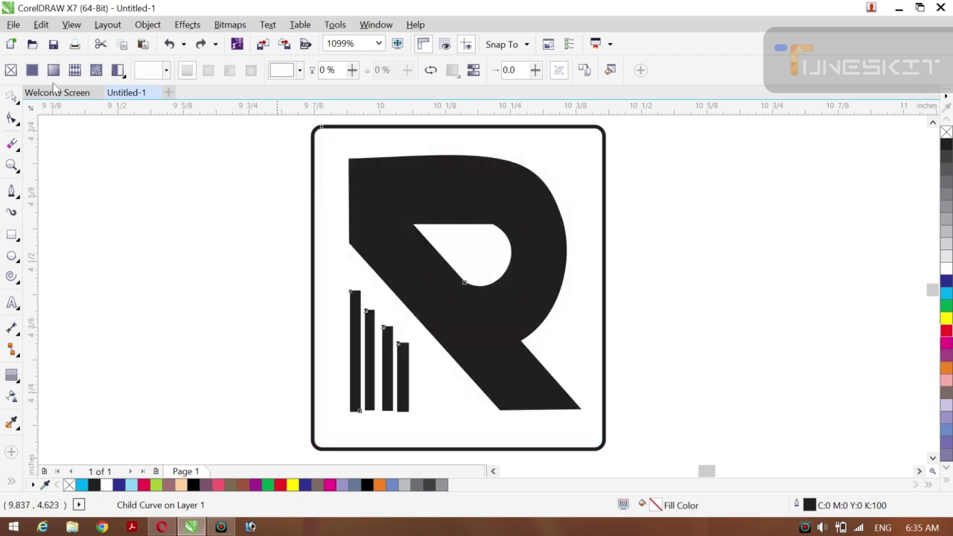
# Select the logo group with the Pick tool and ungroup its objects
pyautogui.click(18, 103)
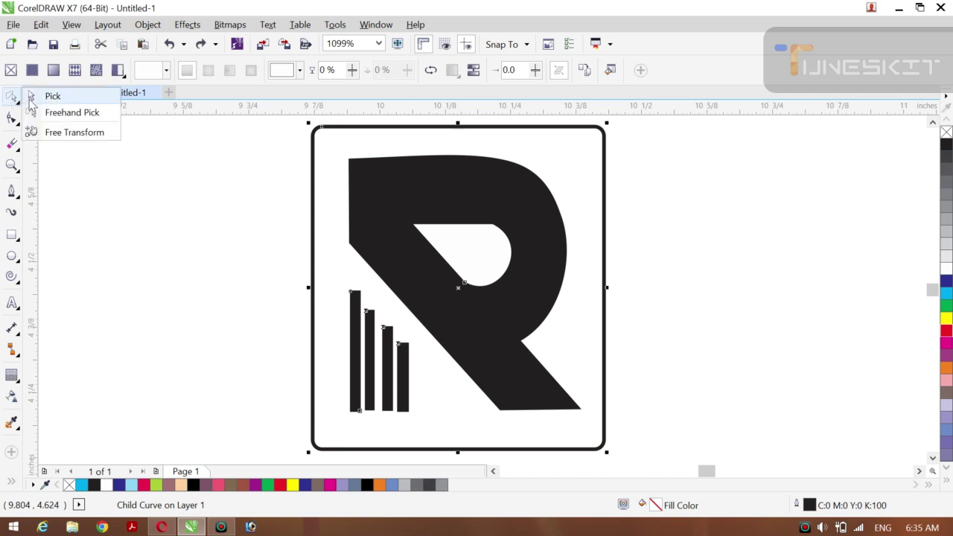
pyautogui.click(45, 96)
pyautogui.click(142, 163)
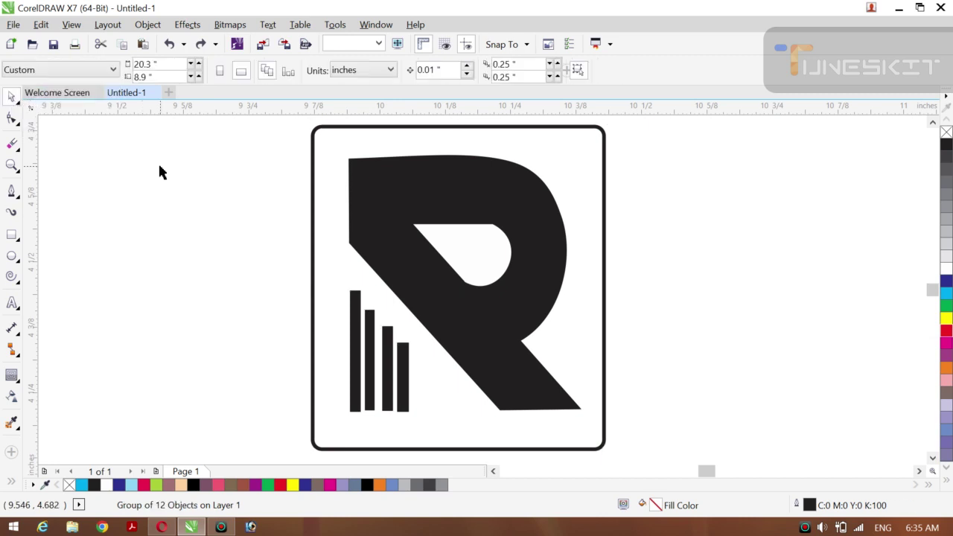
pyautogui.click(369, 243)
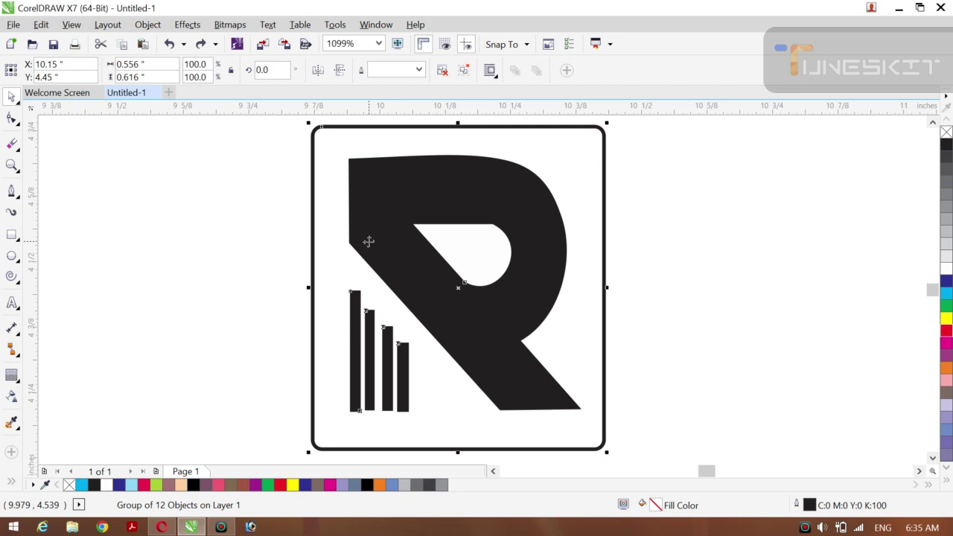
pyautogui.rightClick(368, 242)
pyautogui.click(417, 195)
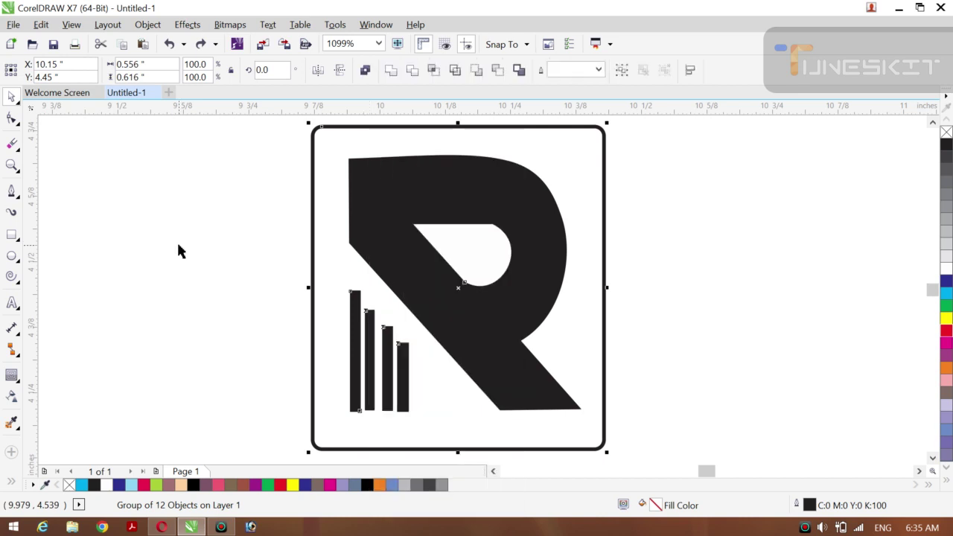
# Select only the R body and apply a linear fountain fill from black at its upper-left corner to white at its foot
pyautogui.moveTo(178, 243); pyautogui.dragTo(415, 223)
pyautogui.click(414, 223)
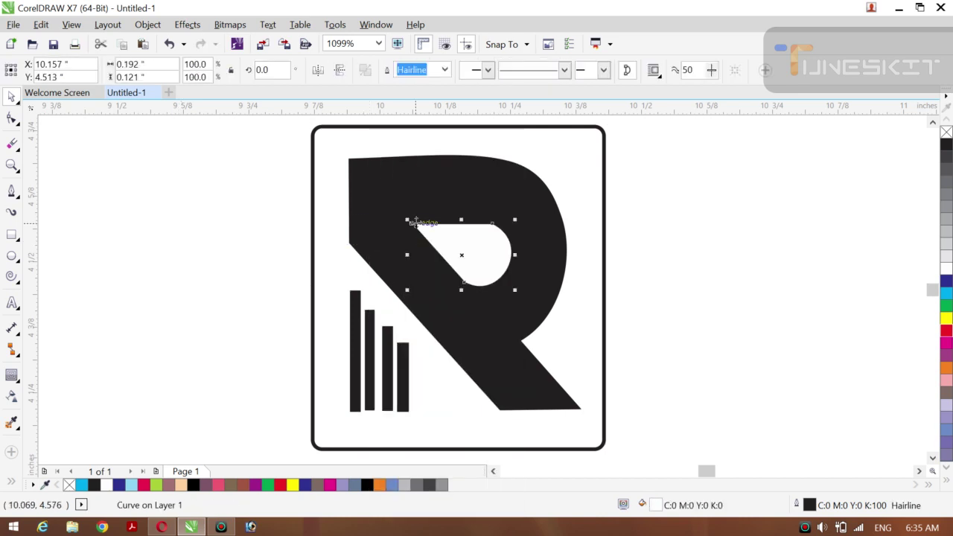
pyautogui.click(208, 248)
pyautogui.click(376, 216)
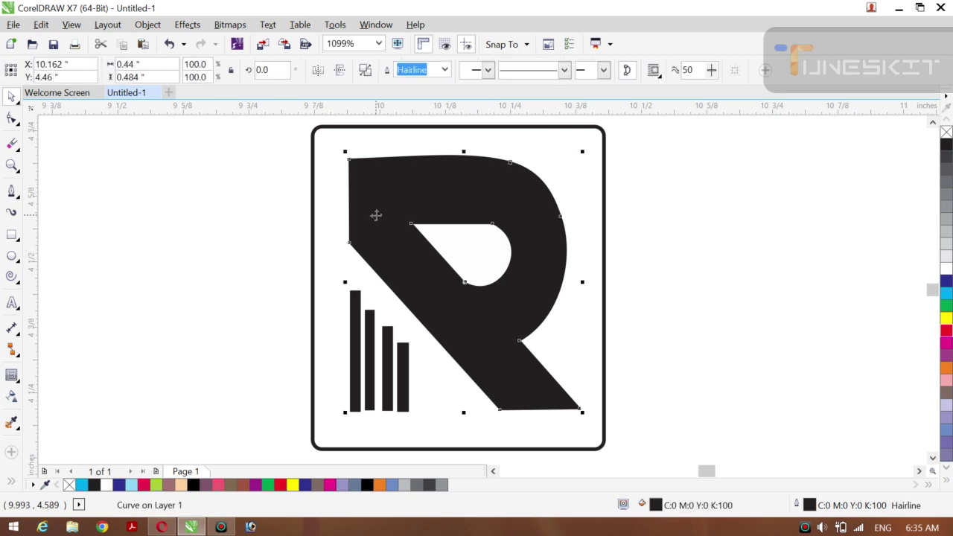
pyautogui.press('g')
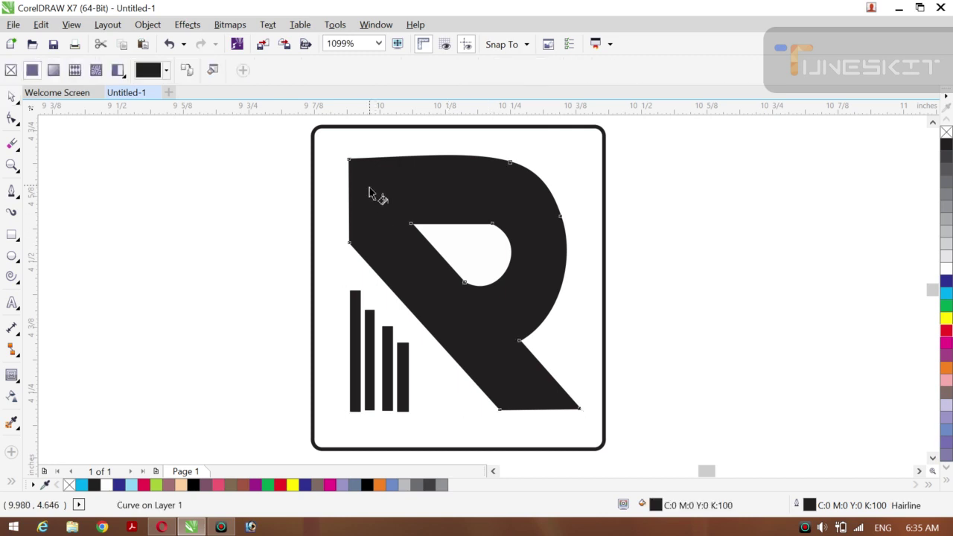
pyautogui.moveTo(376, 197); pyautogui.dragTo(548, 395)
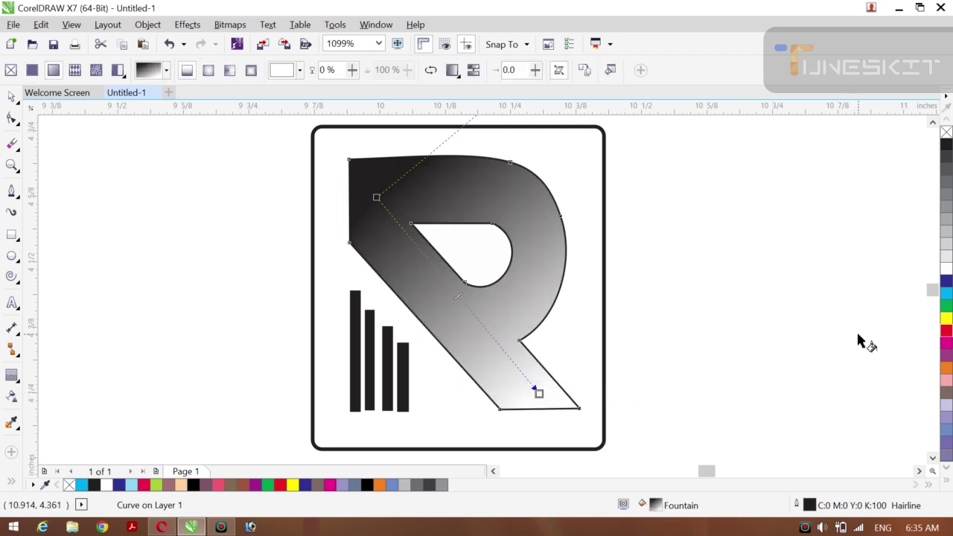
# Try 80% Black as the end colour of the R body's gradient and undo it
pyautogui.click(947, 172)
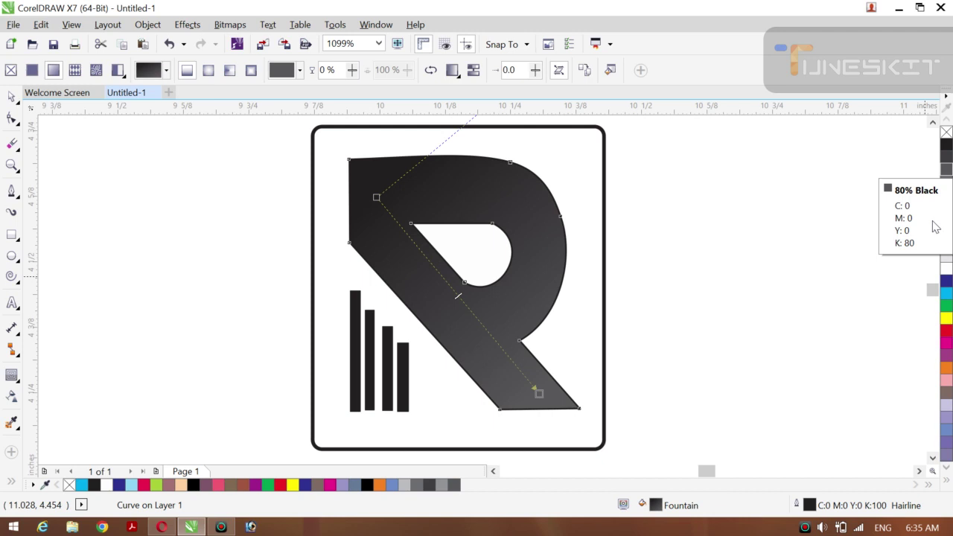
pyautogui.hotkey('ctrl', 'z')
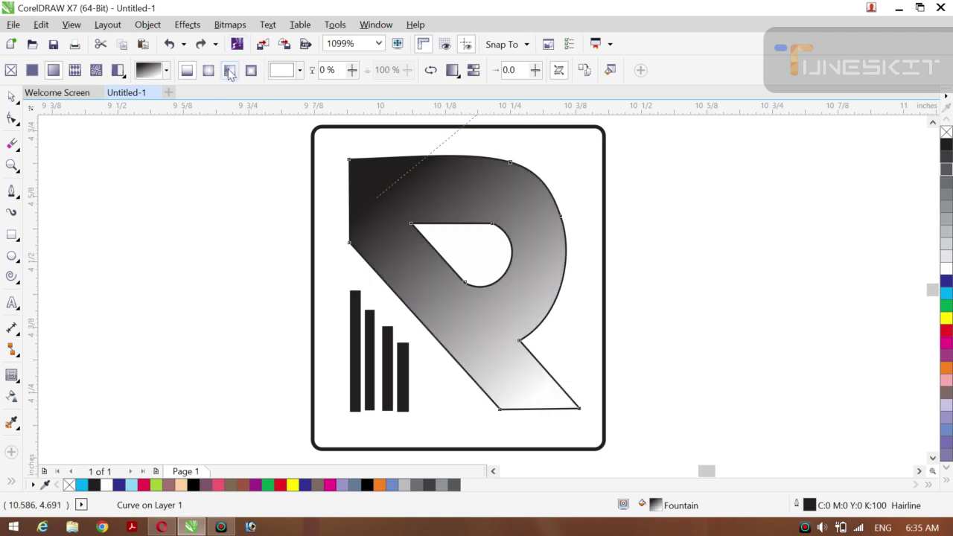
# Change the R body's fountain fill to conical and rotate its black-to-white edge to run down along the R's leg
pyautogui.click(229, 70)
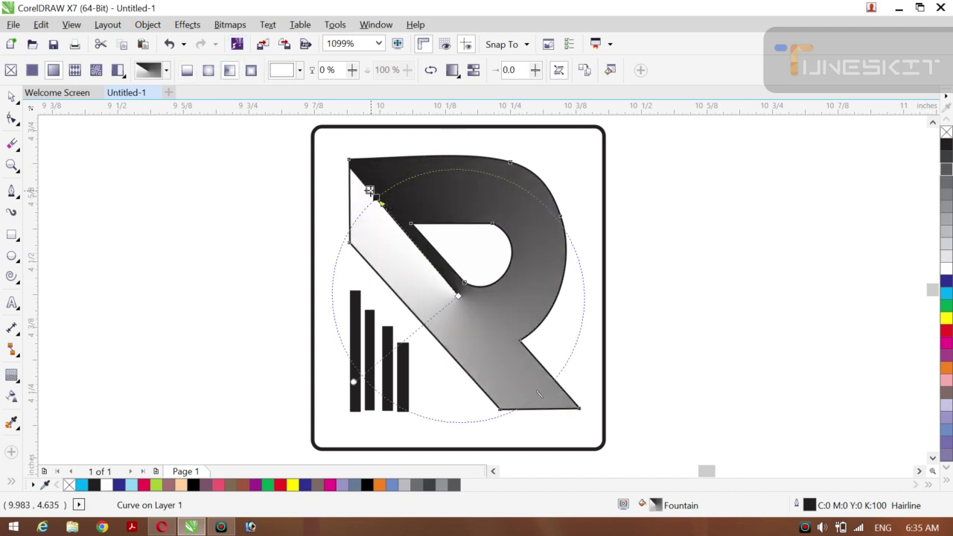
pyautogui.moveTo(374, 197); pyautogui.dragTo(495, 317)
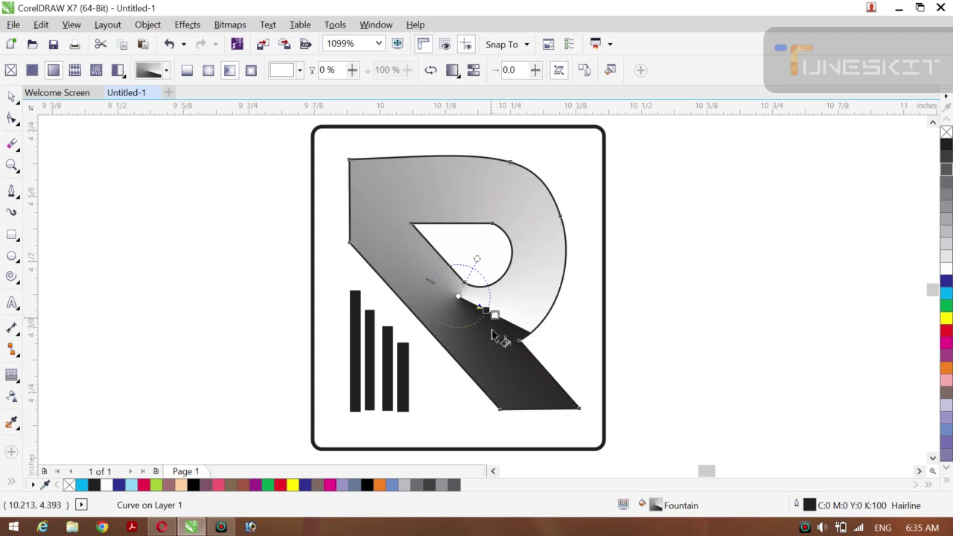
pyautogui.click(497, 325)
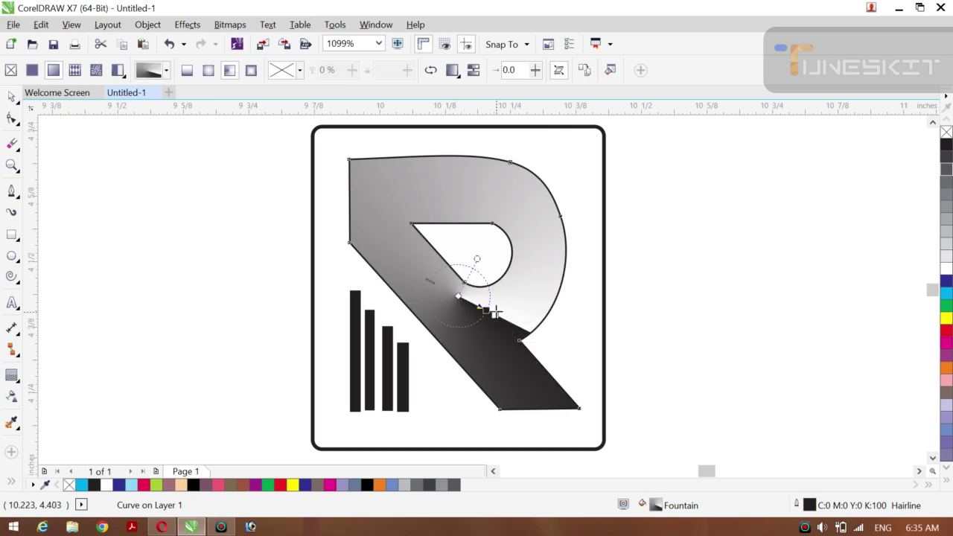
pyautogui.moveTo(497, 318); pyautogui.dragTo(496, 329)
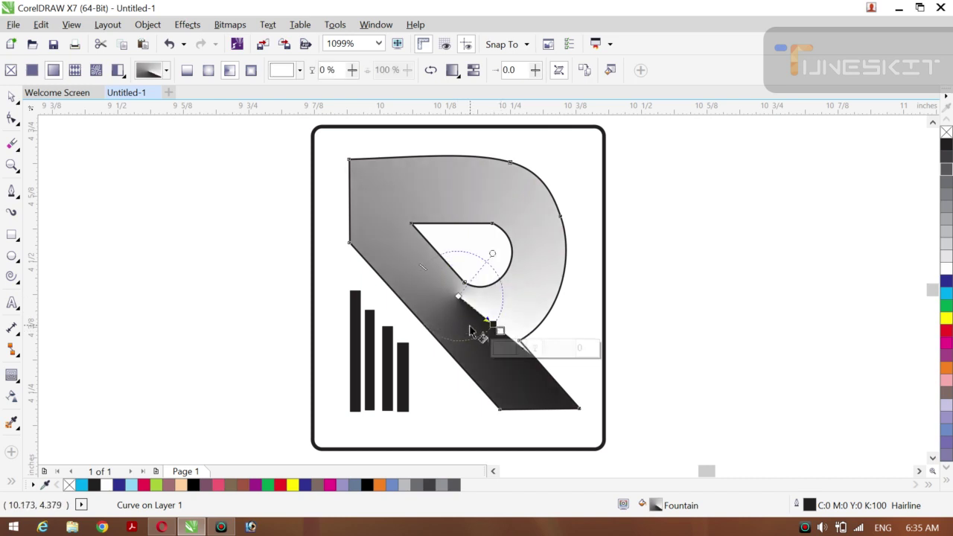
pyautogui.moveTo(499, 334); pyautogui.dragTo(528, 366)
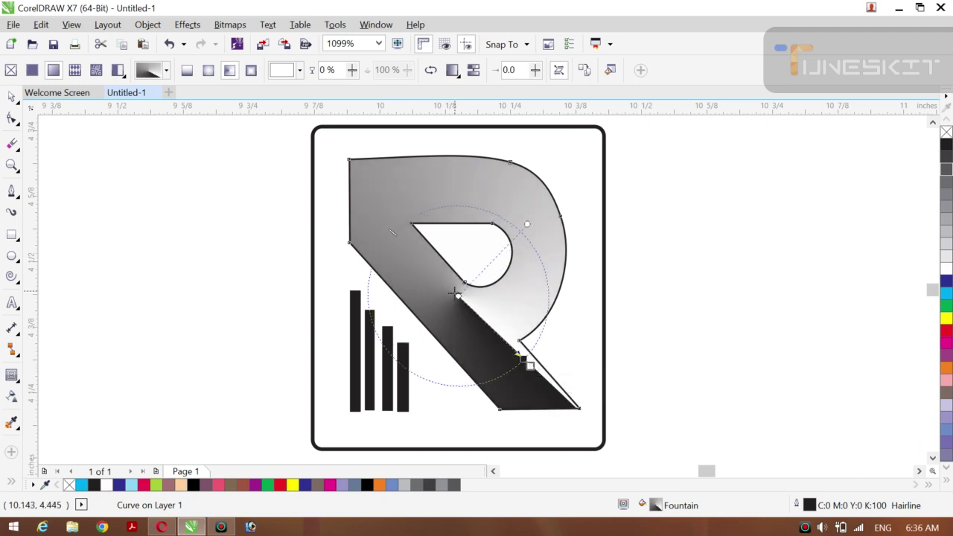
# Reposition the R body's conical fill so its centre sits beside the inner shape and its black-to-white edge runs up through the bowl's upper-right curve
pyautogui.moveTo(456, 294)
pyautogui.mouseDown()
pyautogui.moveTo(375, 198)
pyautogui.moveTo(458, 296)
pyautogui.mouseUp()
pyautogui.moveTo(527, 224); pyautogui.dragTo(526, 216)
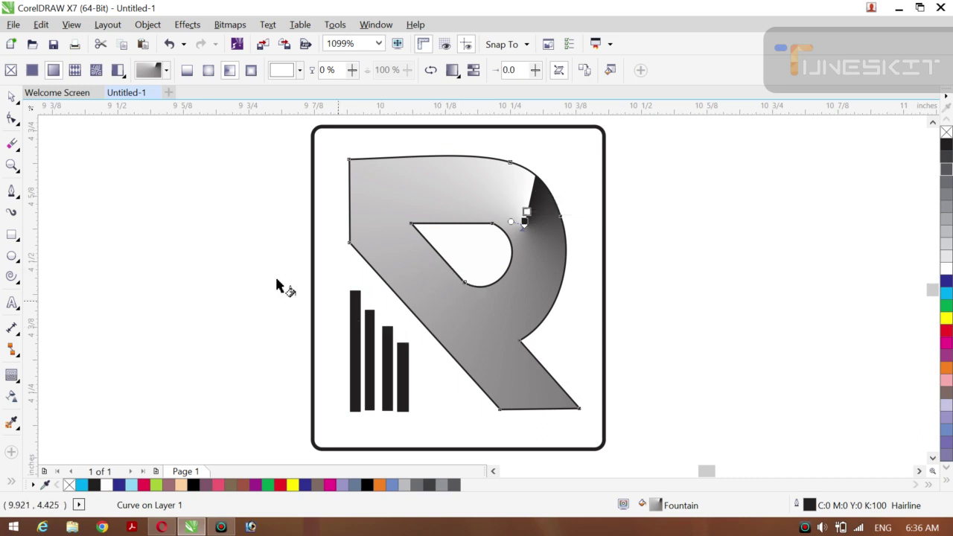
# Apply linear fountain fills to the four vertical bars, fading from black at the top to white at the foot
pyautogui.click(353, 341)
pyautogui.press('g')
pyautogui.moveTo(352, 339); pyautogui.dragTo(397, 387)
pyautogui.click(368, 331)
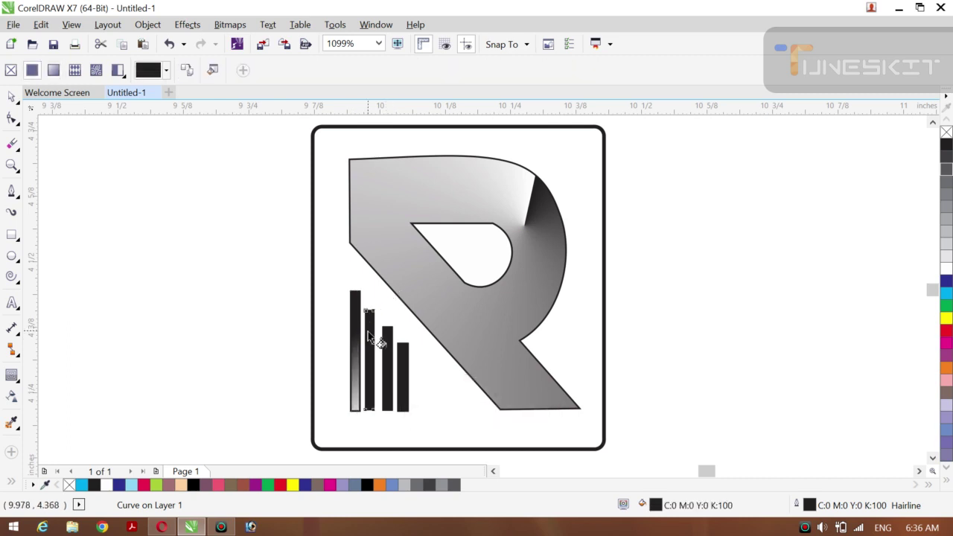
pyautogui.moveTo(370, 348); pyautogui.dragTo(418, 397)
pyautogui.click(387, 349)
pyautogui.click(406, 375)
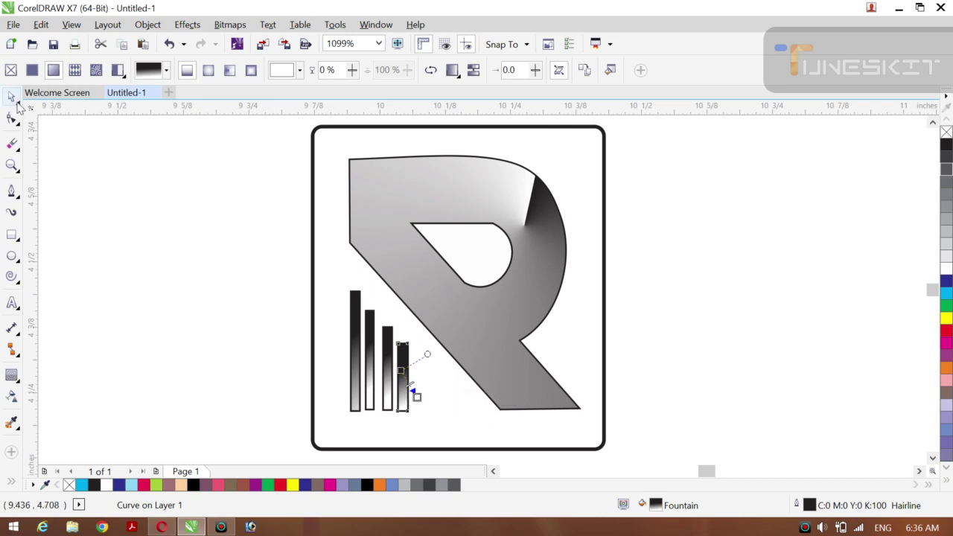
# Select all four bars together with the Pick tool and set their outline width to None
pyautogui.click(18, 105)
pyautogui.click(49, 96)
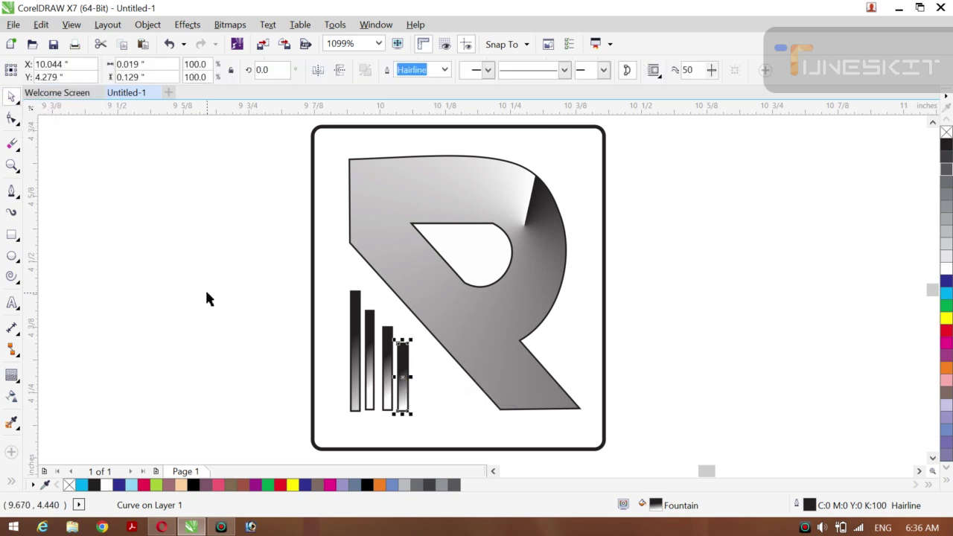
pyautogui.click(242, 365)
pyautogui.moveTo(240, 436); pyautogui.dragTo(426, 266)
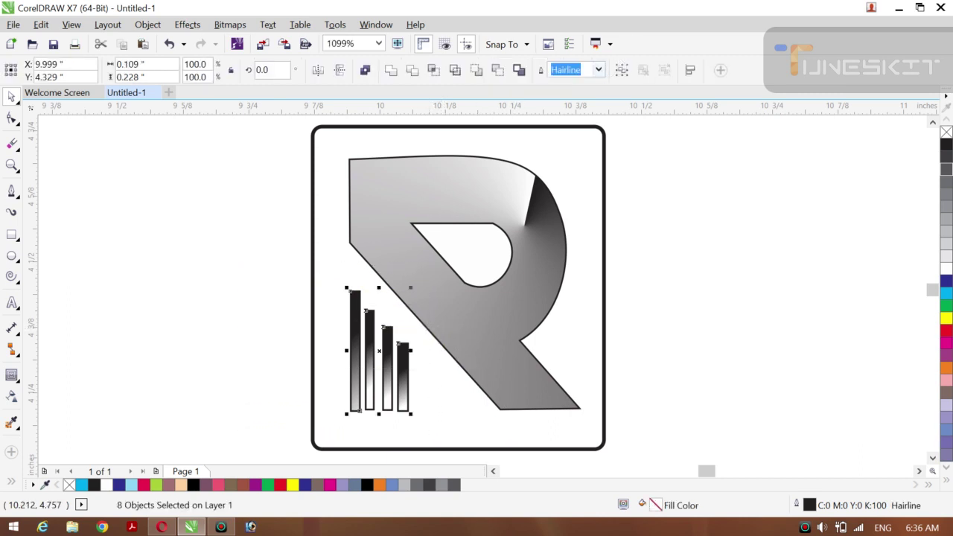
pyautogui.click(598, 70)
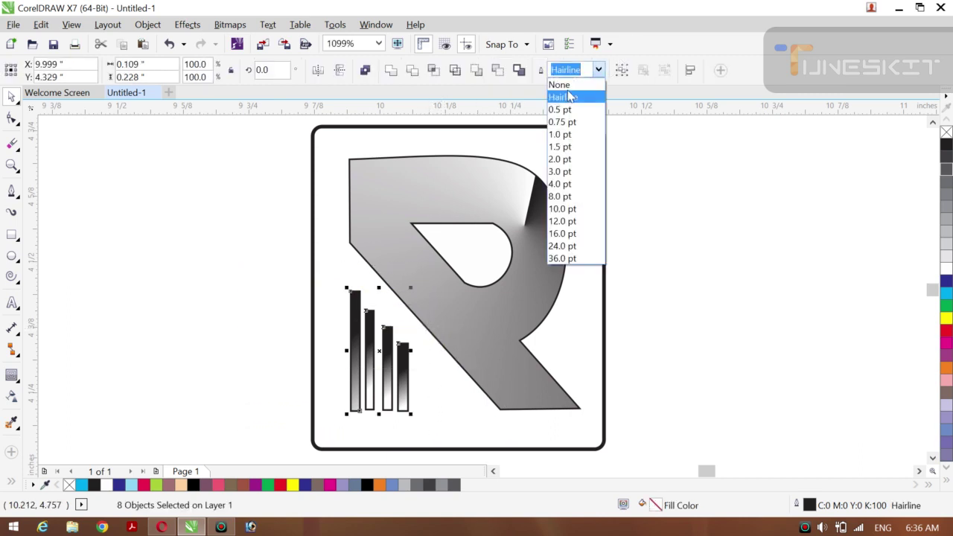
pyautogui.click(570, 97)
pyautogui.click(597, 70)
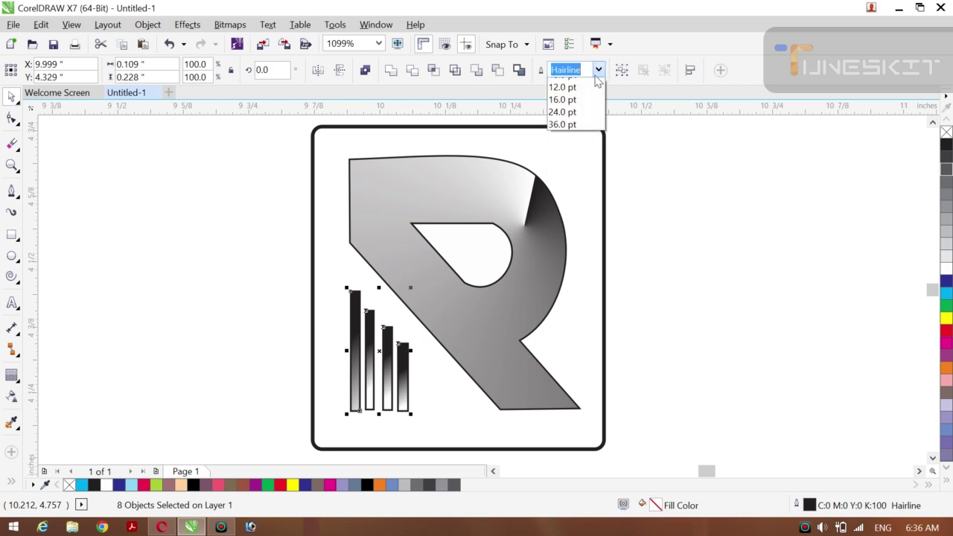
pyautogui.click(564, 96)
pyautogui.click(599, 70)
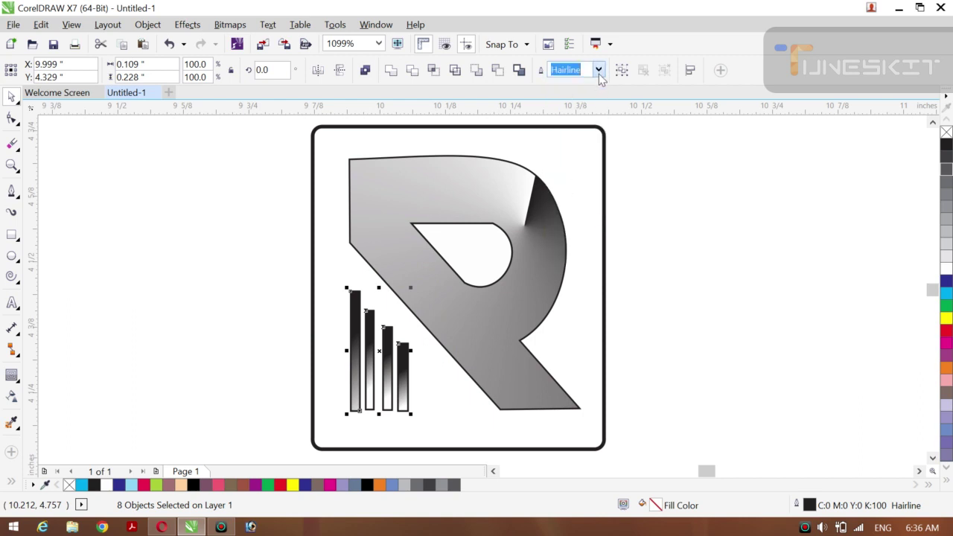
pyautogui.click(563, 86)
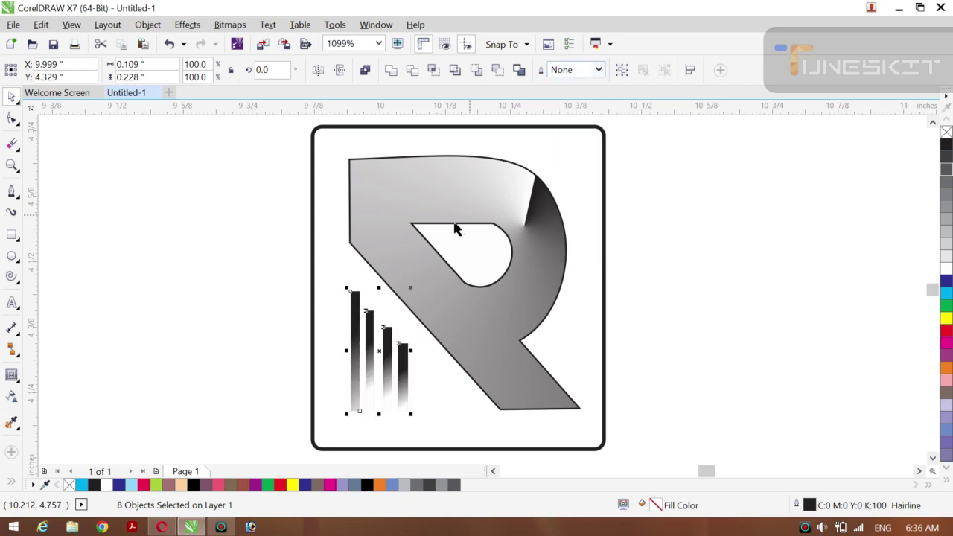
pyautogui.click(207, 239)
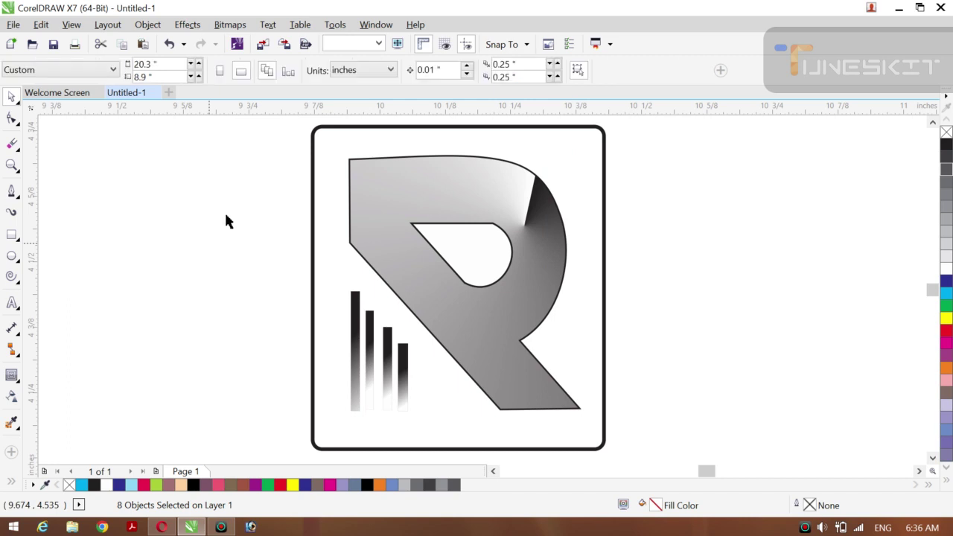
# Set the R body's outline width to None
pyautogui.click(347, 158)
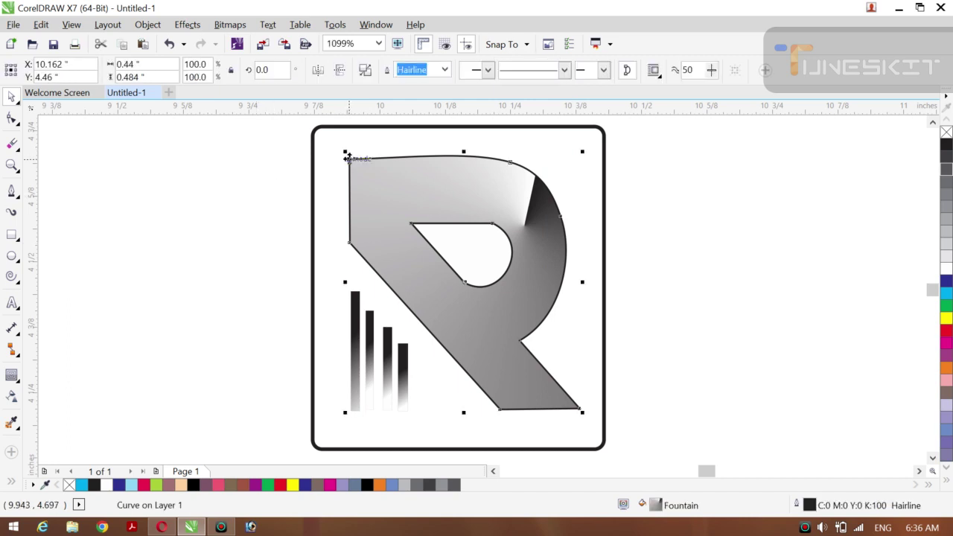
pyautogui.click(444, 70)
pyautogui.click(408, 85)
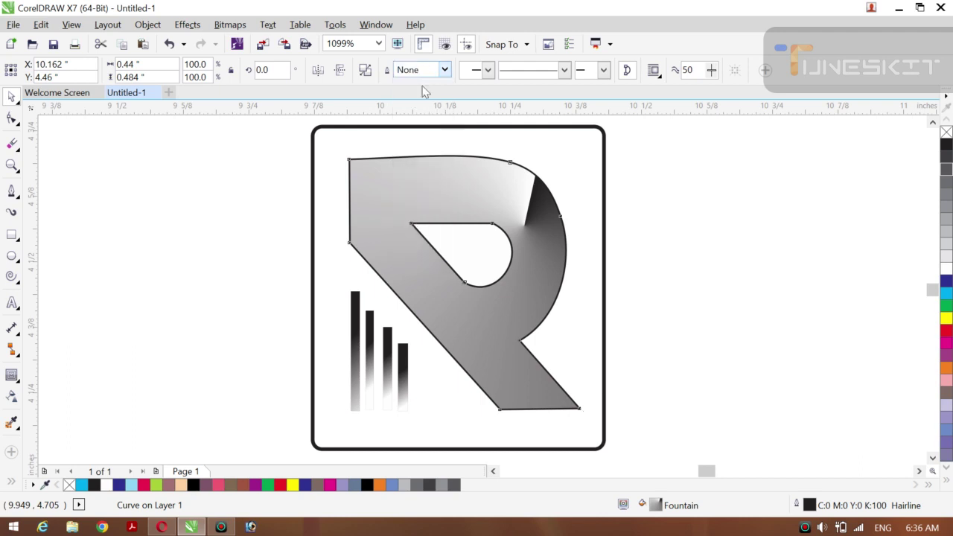
pyautogui.click(159, 317)
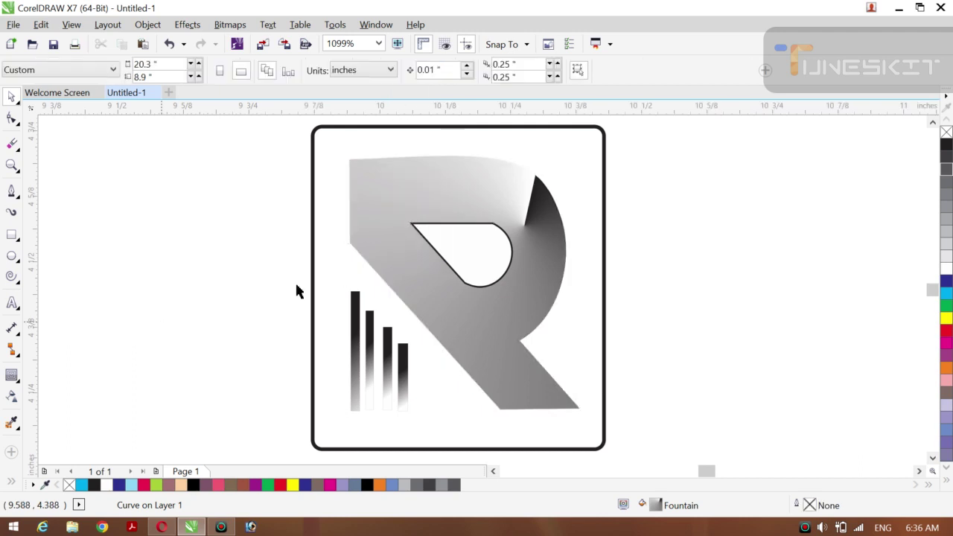
# Set the outline width of the white shape inside the R to None
pyautogui.click(411, 230)
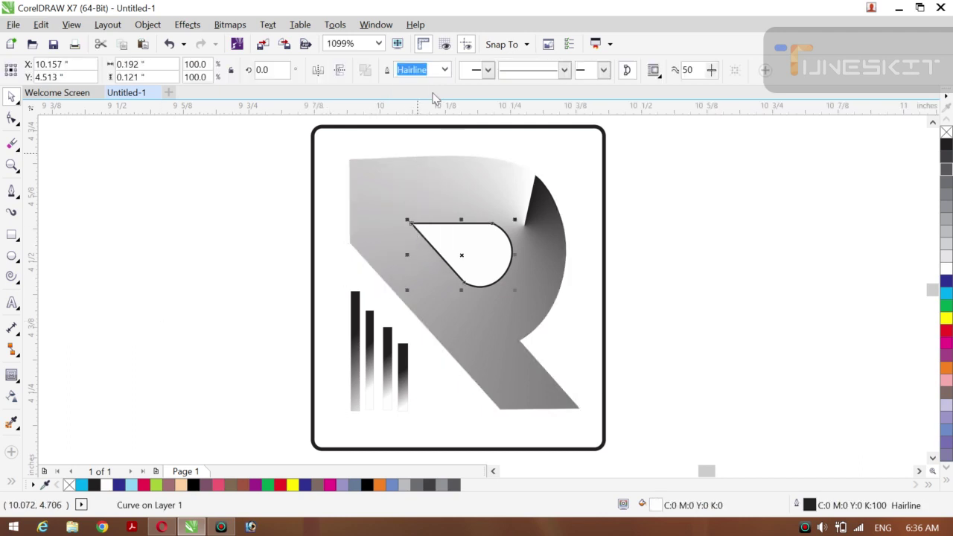
pyautogui.click(445, 70)
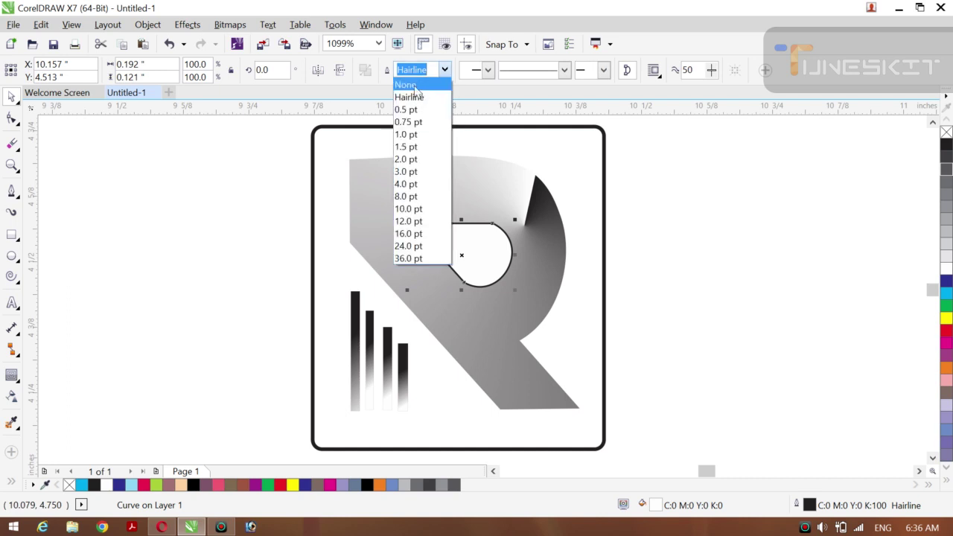
pyautogui.click(414, 85)
pyautogui.click(195, 243)
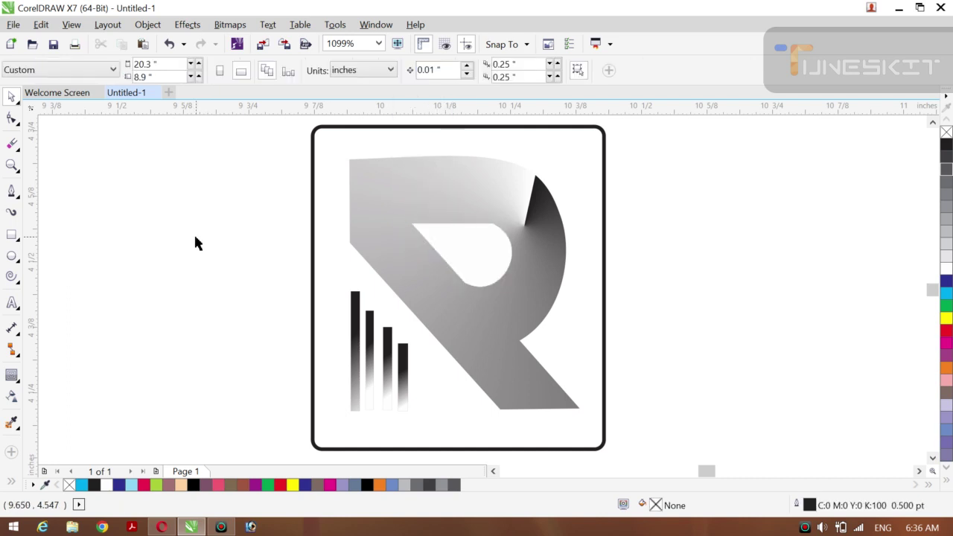
# Convert the rounded frame's outline to an object
pyautogui.click(605, 215)
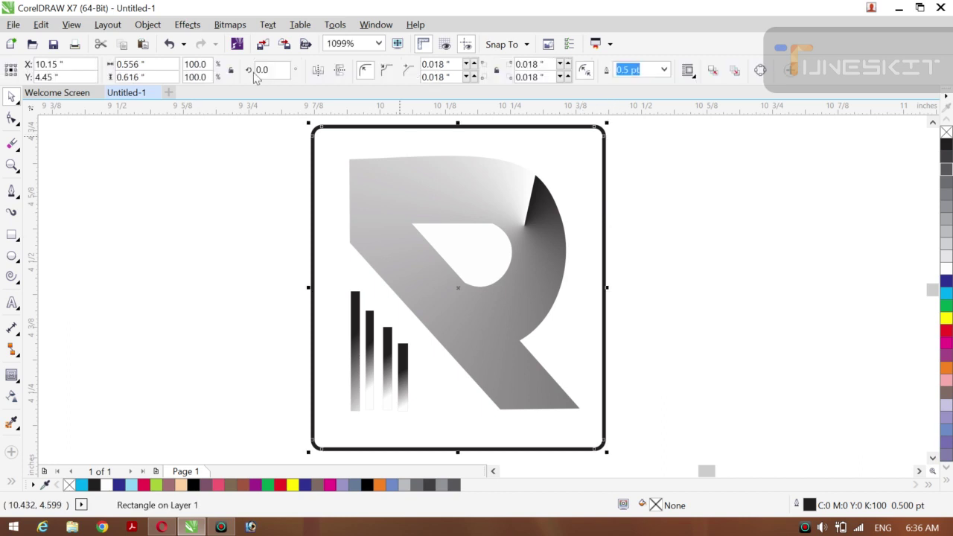
pyautogui.click(146, 27)
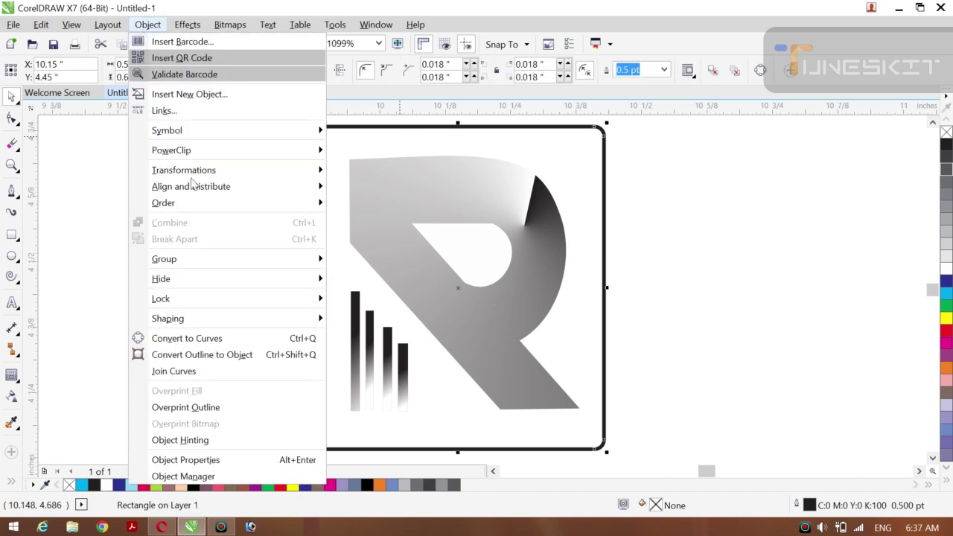
pyautogui.click(223, 355)
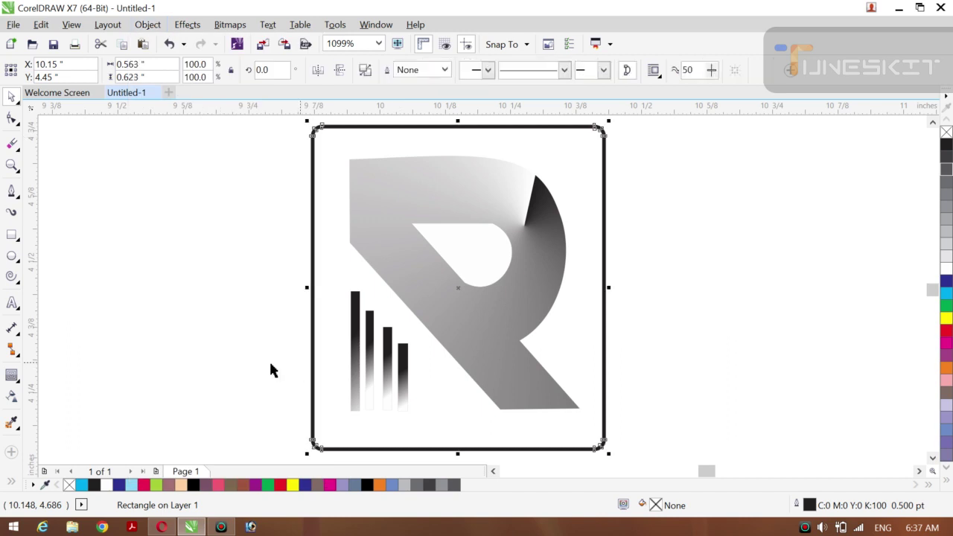
# Give the frame a black-to-white conical fountain fill, rotated so the colour edge falls on its left side near the top of the tallest bar
pyautogui.press('g')
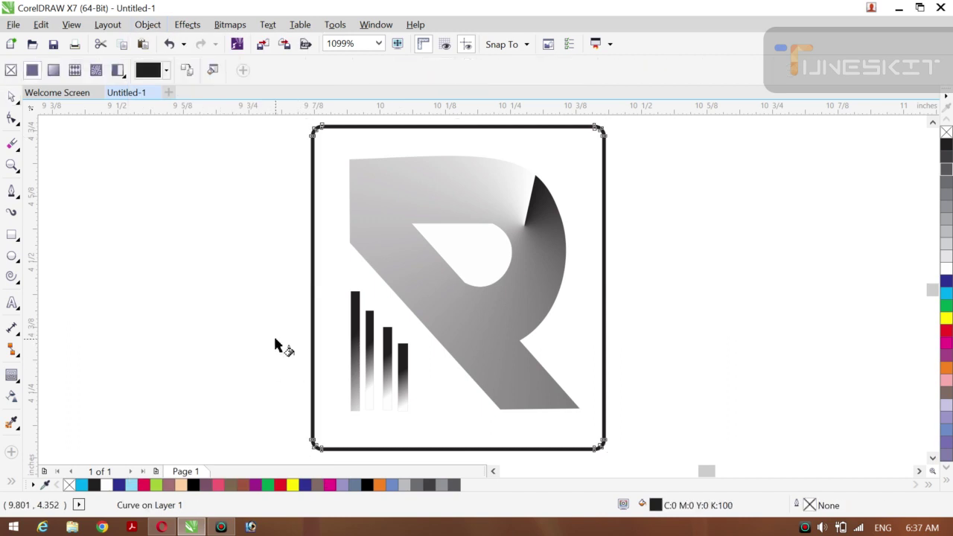
pyautogui.moveTo(311, 184); pyautogui.dragTo(670, 326)
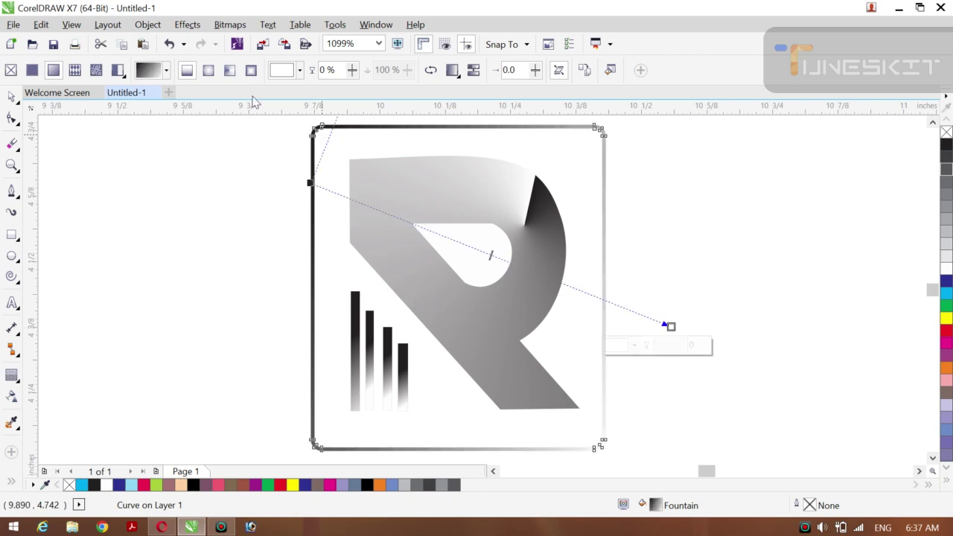
pyautogui.click(227, 72)
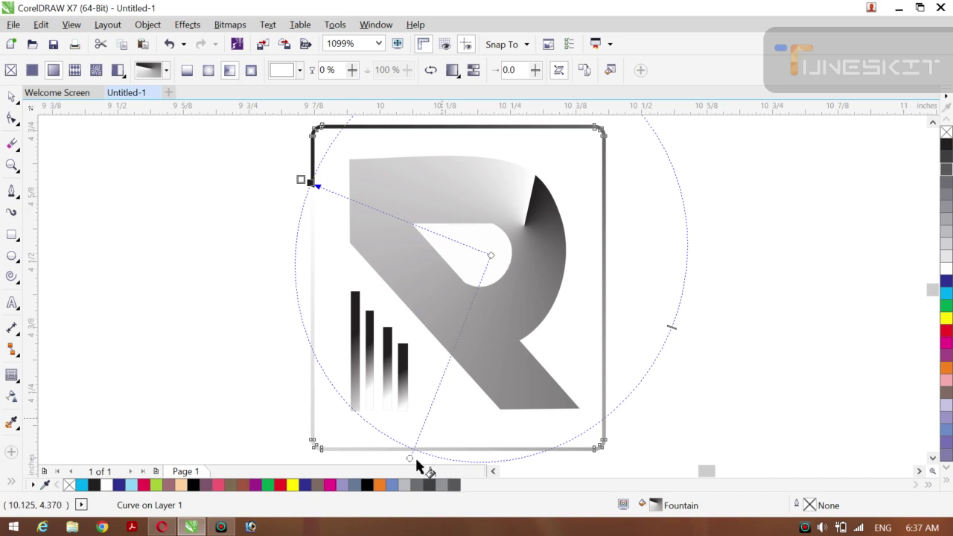
pyautogui.moveTo(409, 457); pyautogui.dragTo(742, 388)
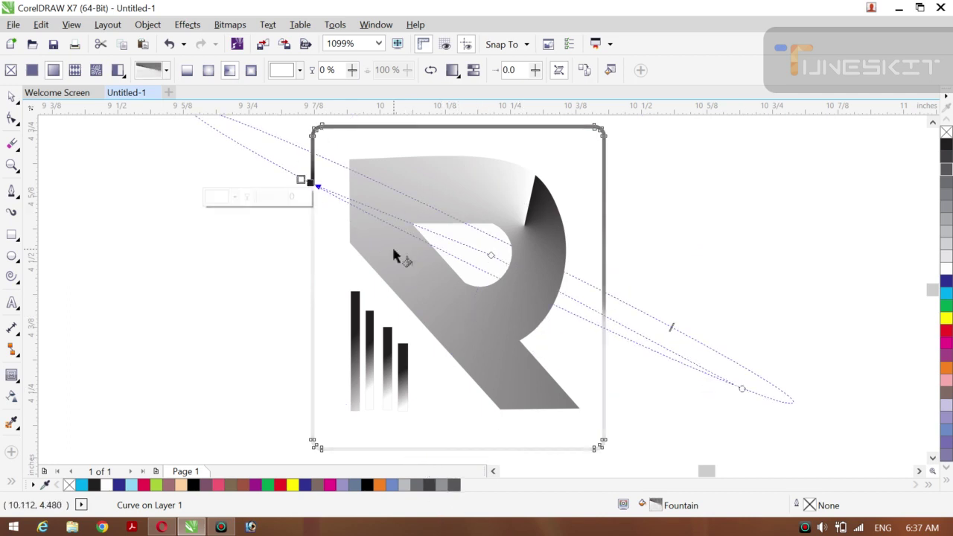
pyautogui.moveTo(311, 183); pyautogui.dragTo(383, 293)
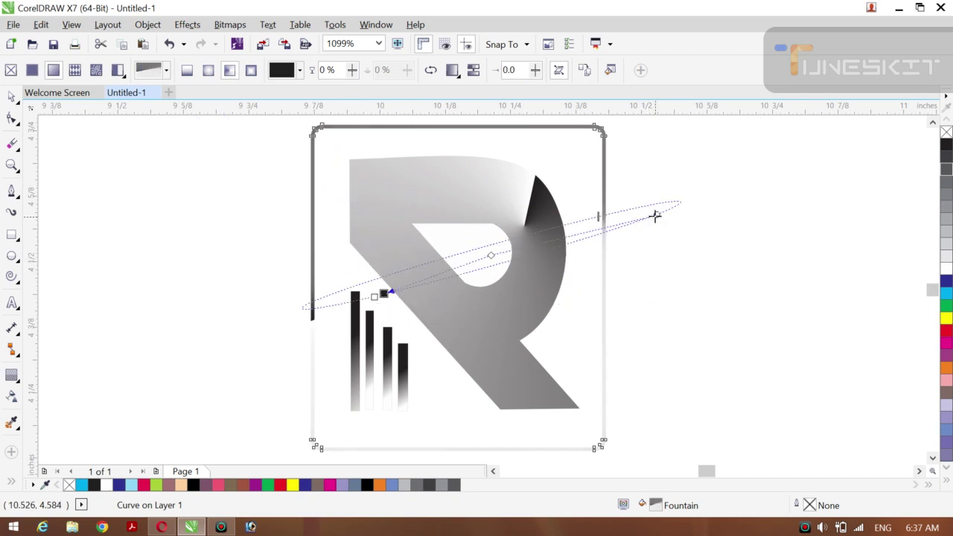
pyautogui.moveTo(655, 215); pyautogui.dragTo(660, 283)
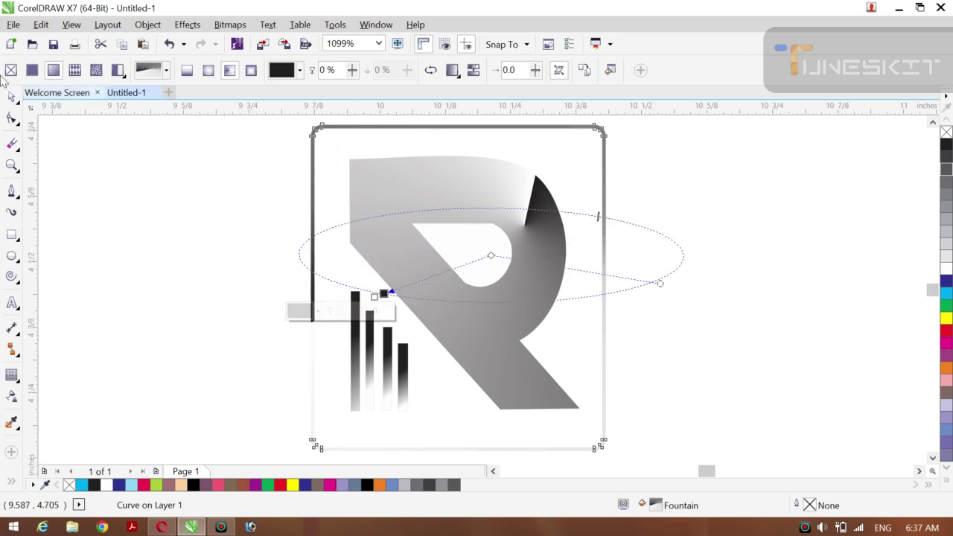
pyautogui.click(17, 105)
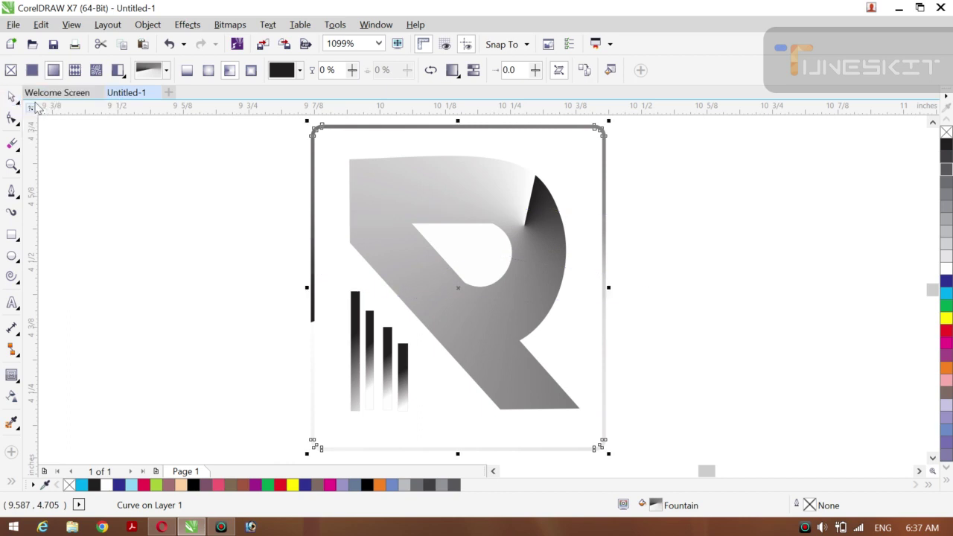
pyautogui.click(114, 169)
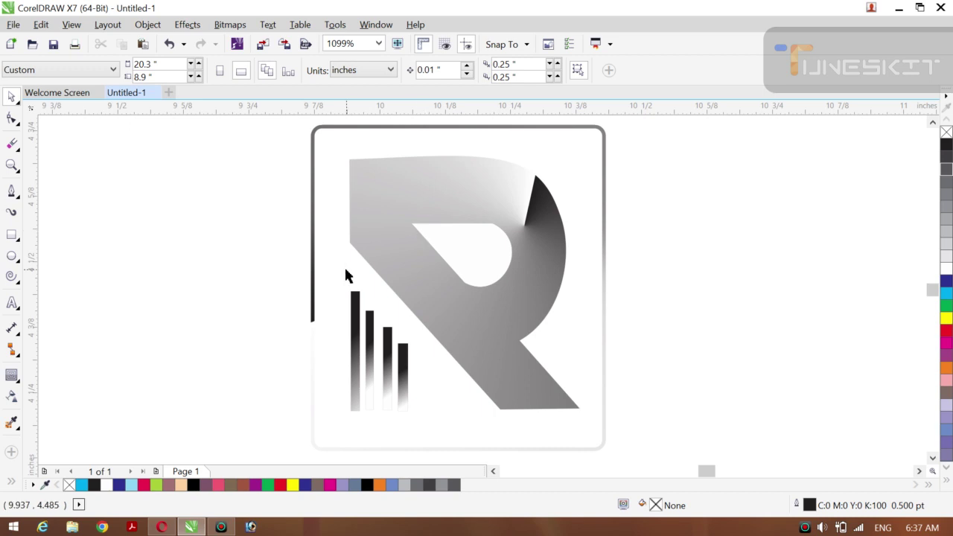
# Fill the area between the frame and the R using Smart Fill with C:40 M:20 Y:0 K:40 and no outline
pyautogui.click(10, 484)
pyautogui.click(33, 478)
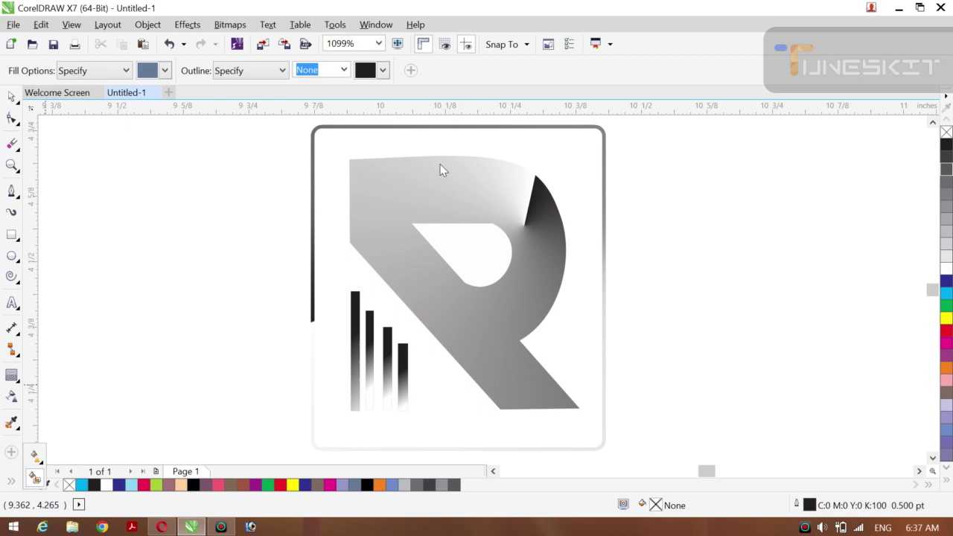
pyautogui.click(334, 204)
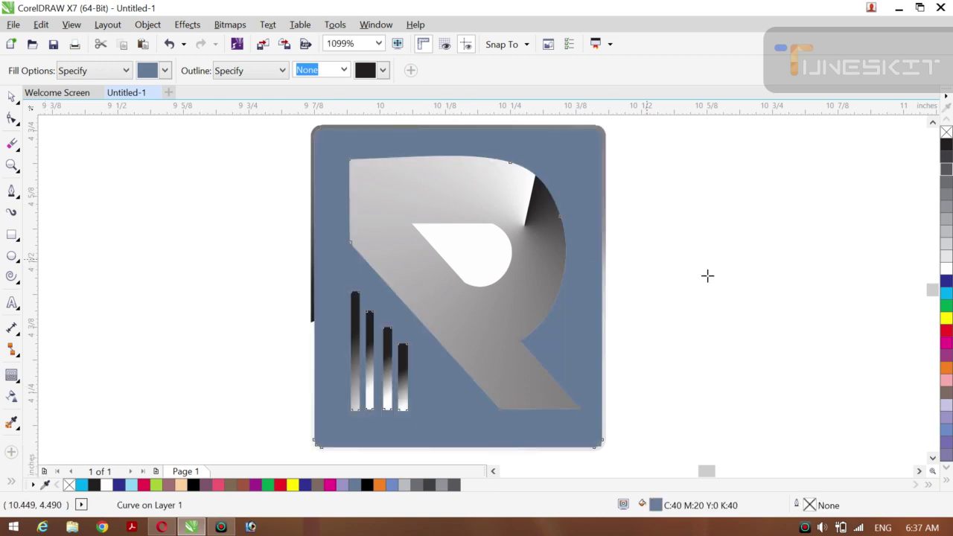
# Try black, 40% black, magenta and C:0 M:20 Y:20 K:60 as the background fill, and settle on green (C:100 M:0 Y:100 K:0)
pyautogui.click(946, 146)
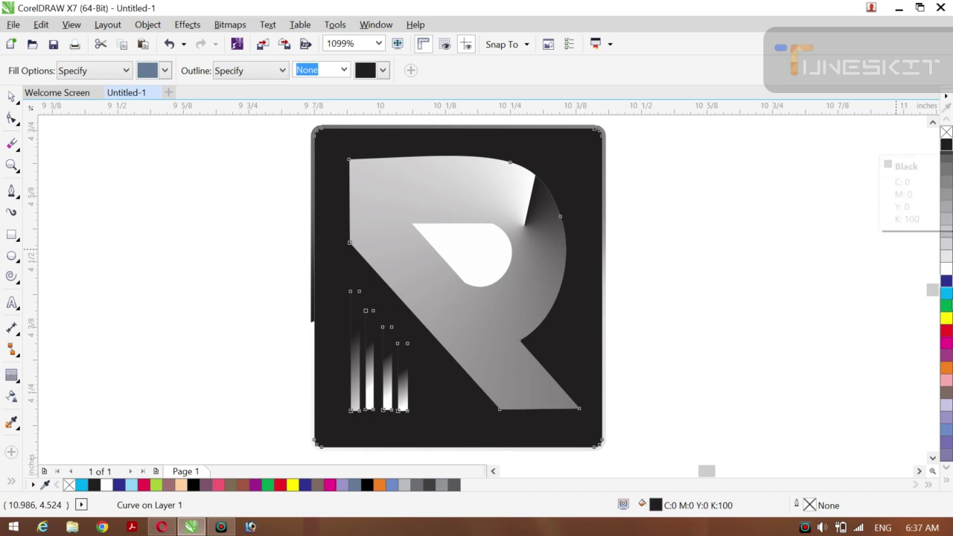
pyautogui.click(946, 306)
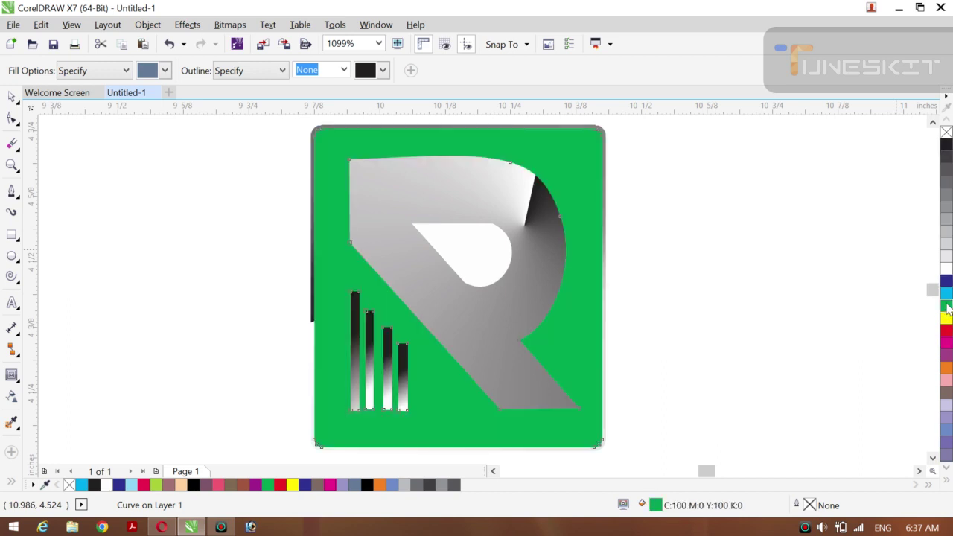
pyautogui.click(946, 228)
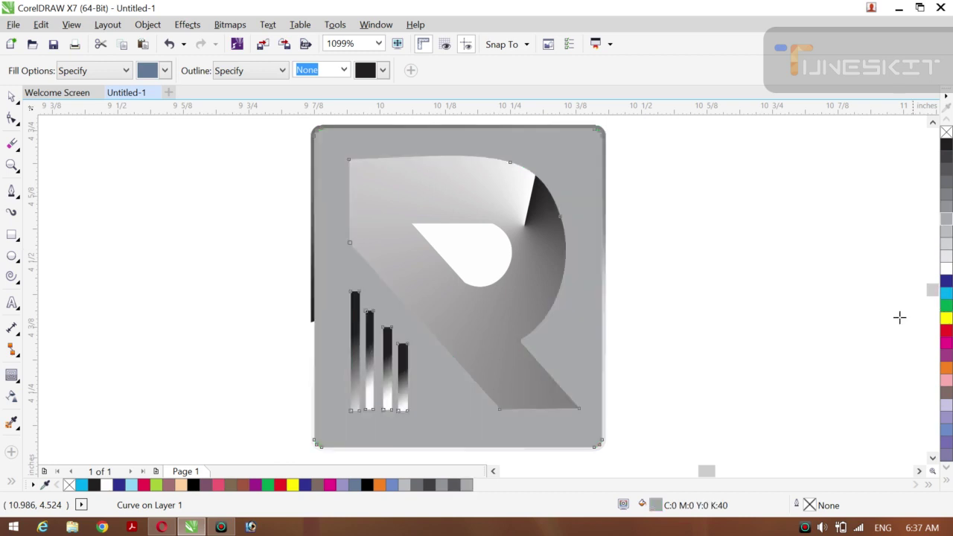
pyautogui.click(946, 344)
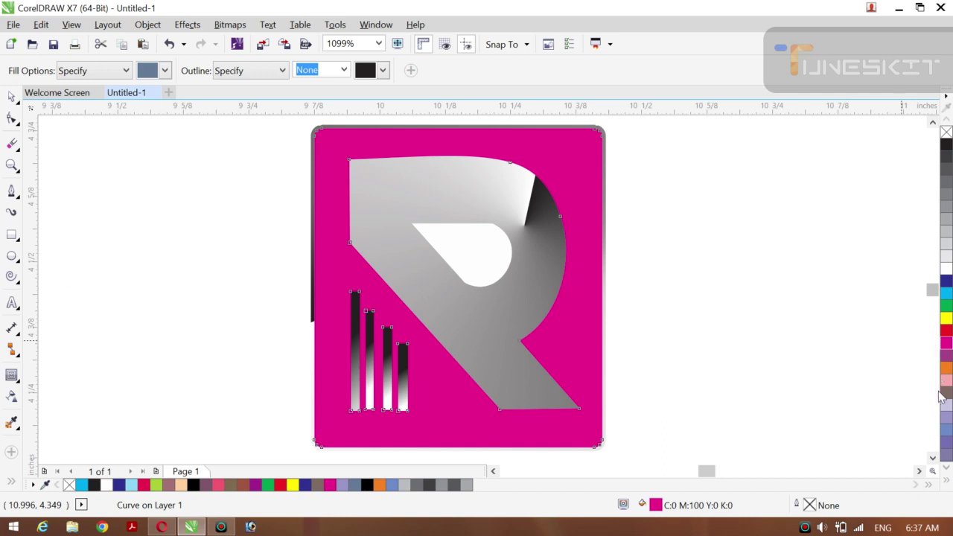
pyautogui.click(946, 393)
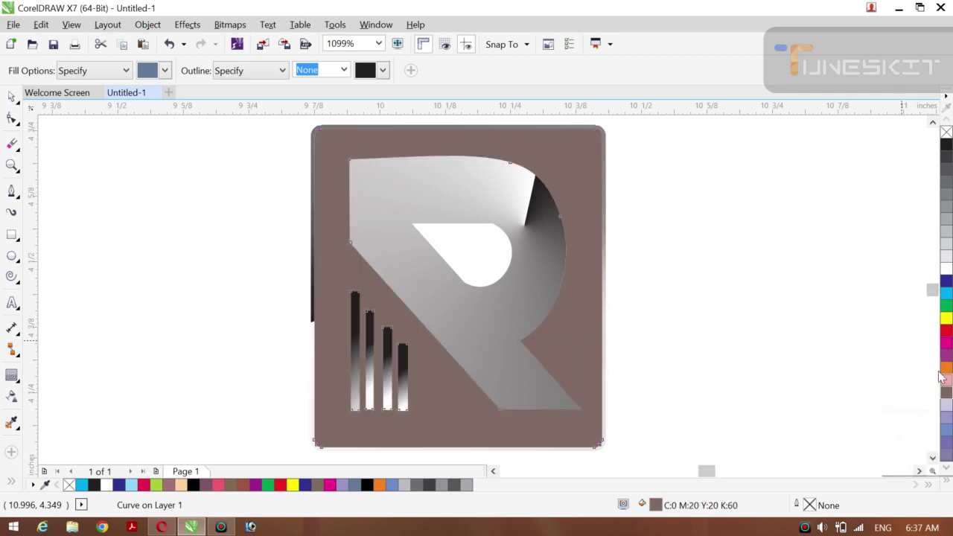
pyautogui.click(946, 306)
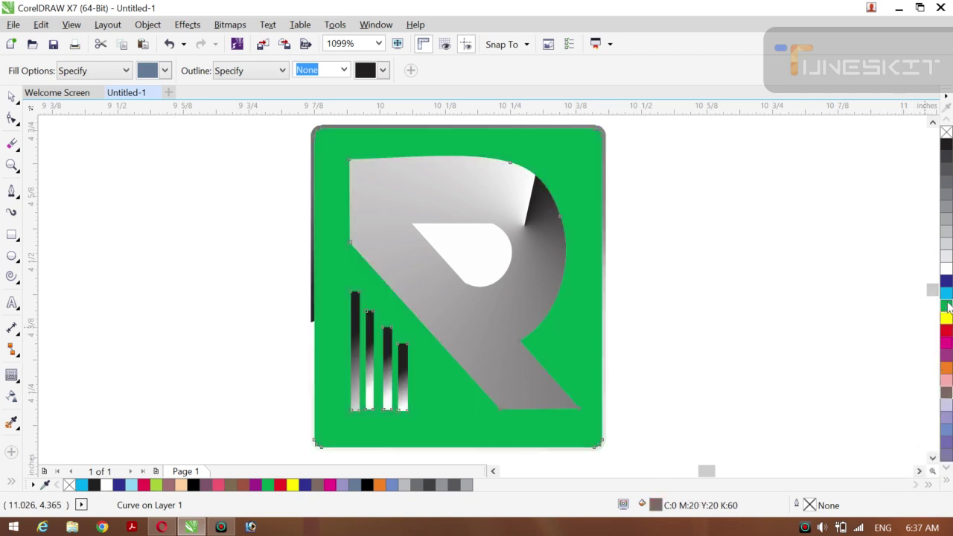
# Try black, brown and two purples as the background fill inside the frame, and settle on cyan (C:100 M:0 Y:0 K:0)
pyautogui.click(946, 144)
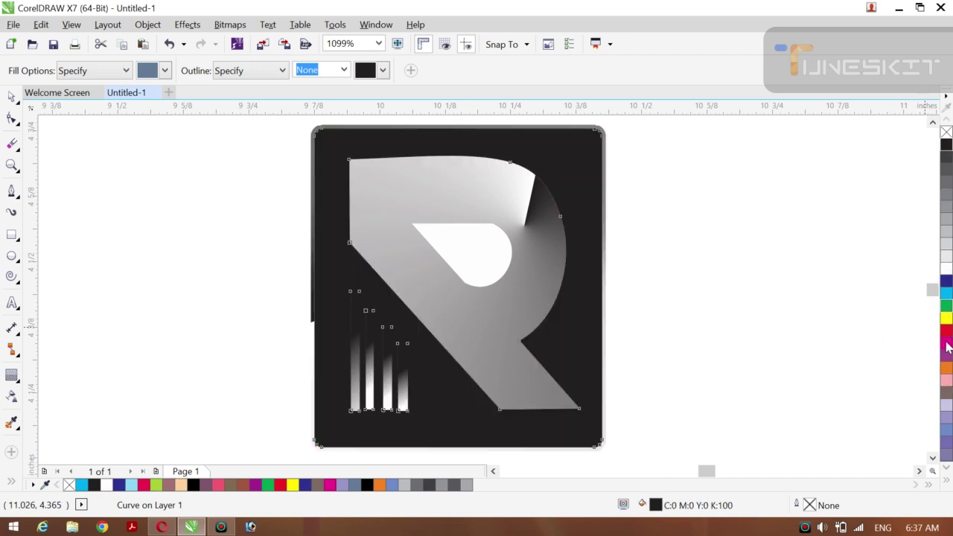
pyautogui.click(947, 394)
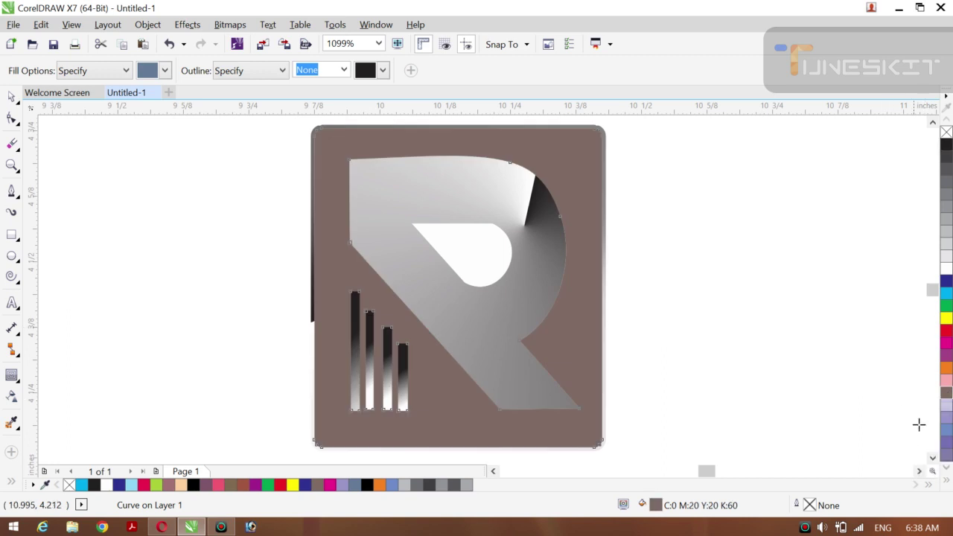
pyautogui.click(943, 441)
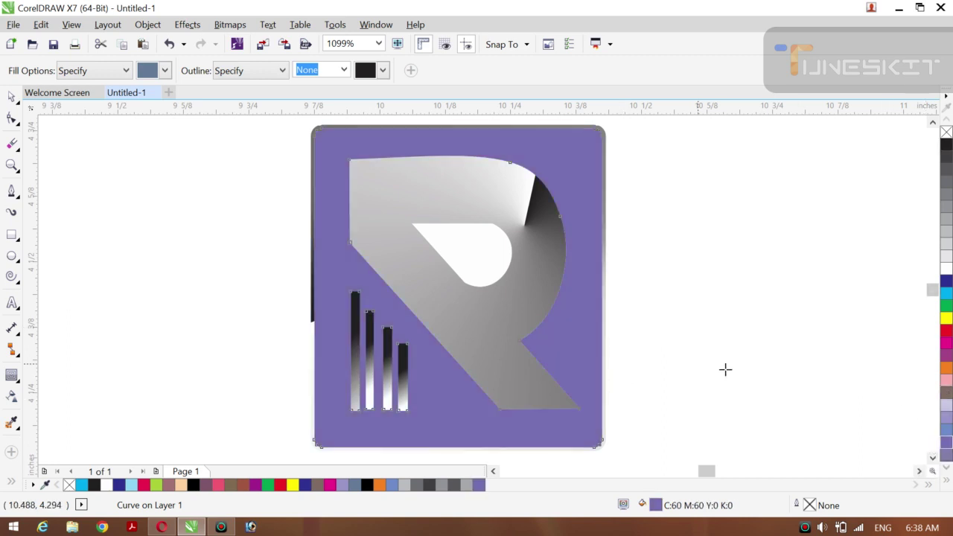
pyautogui.click(946, 455)
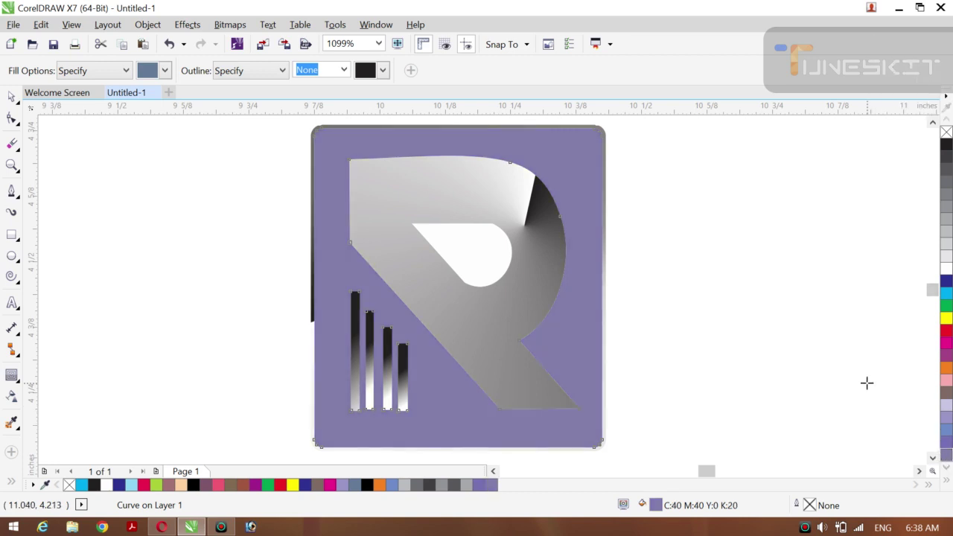
pyautogui.click(947, 293)
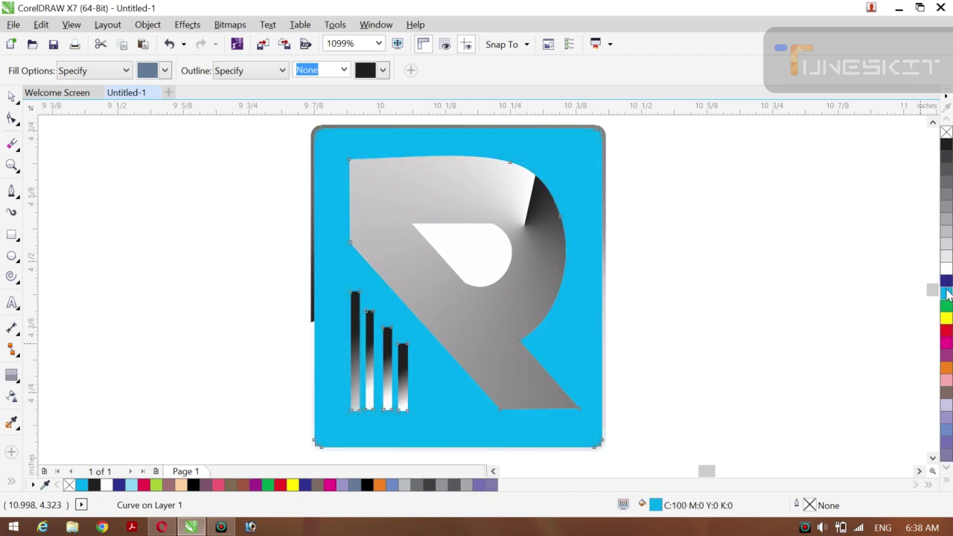
pyautogui.click(17, 102)
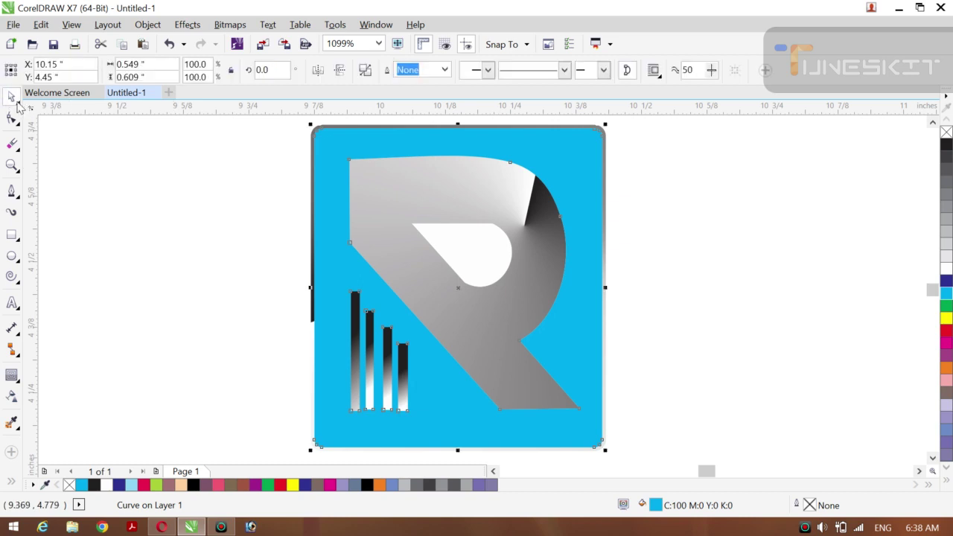
pyautogui.click(123, 153)
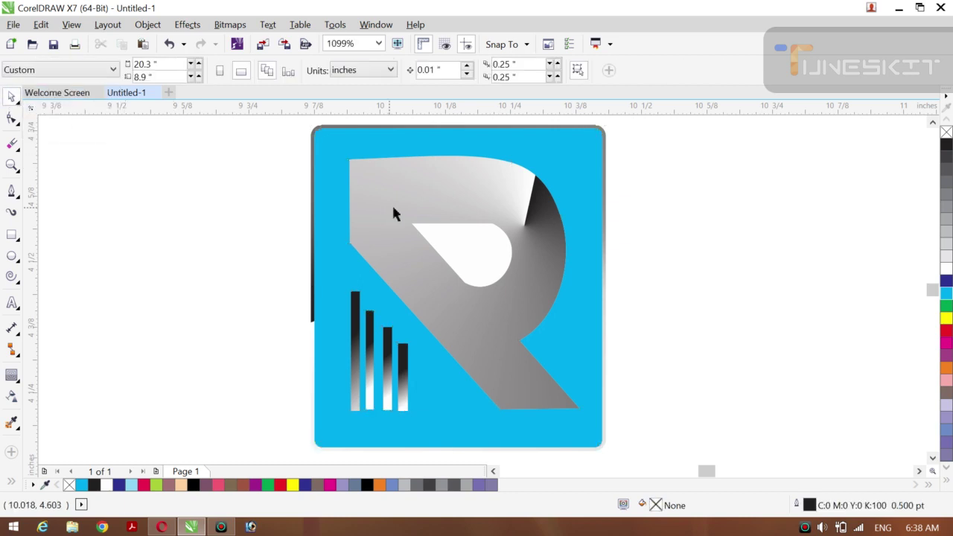
# Fill the opening inside the R using Smart Fill with no outline, and colour it cyan (C:100 M:0 Y:0 K:0)
pyautogui.click(502, 265)
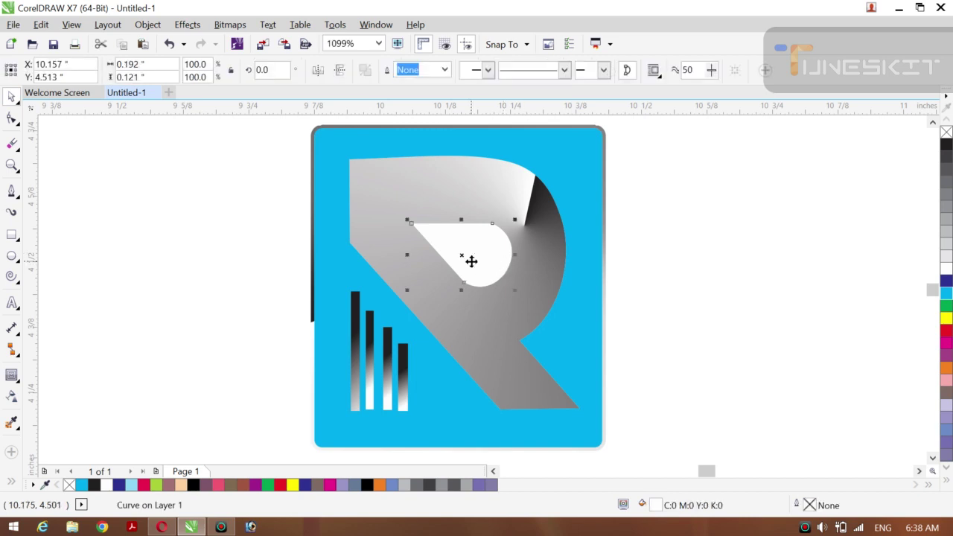
pyautogui.press('Escape')
pyautogui.click(470, 266)
pyautogui.hotkey('ctrl', 'z')
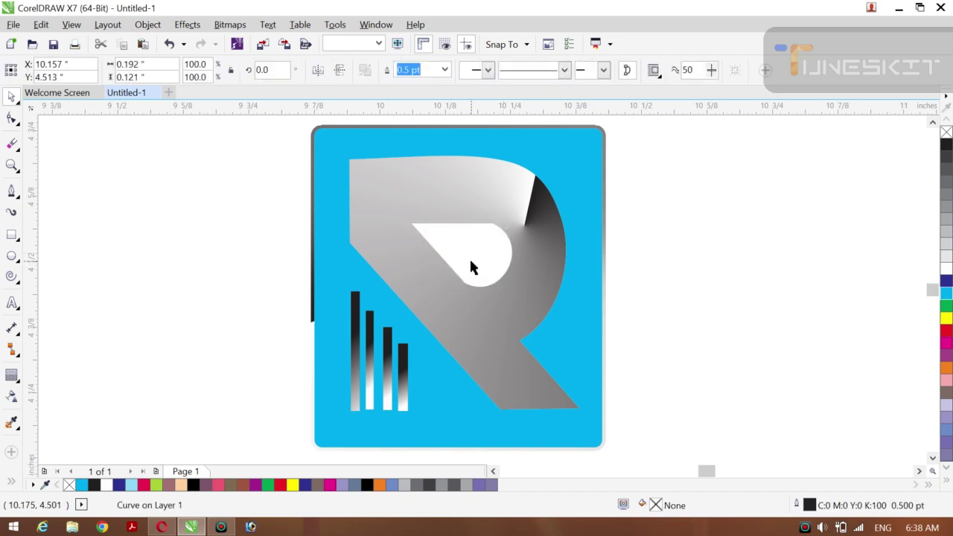
pyautogui.press('Escape')
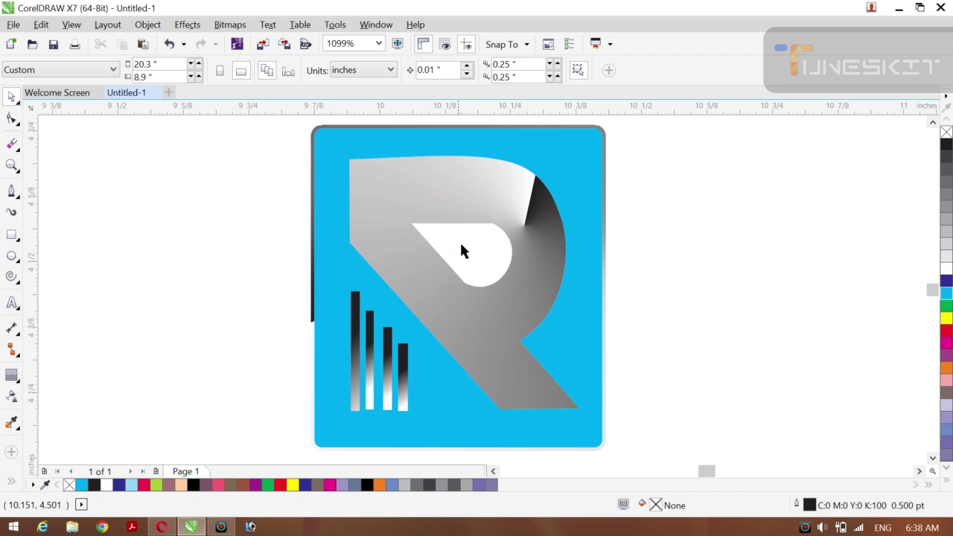
pyautogui.click(11, 484)
pyautogui.click(33, 478)
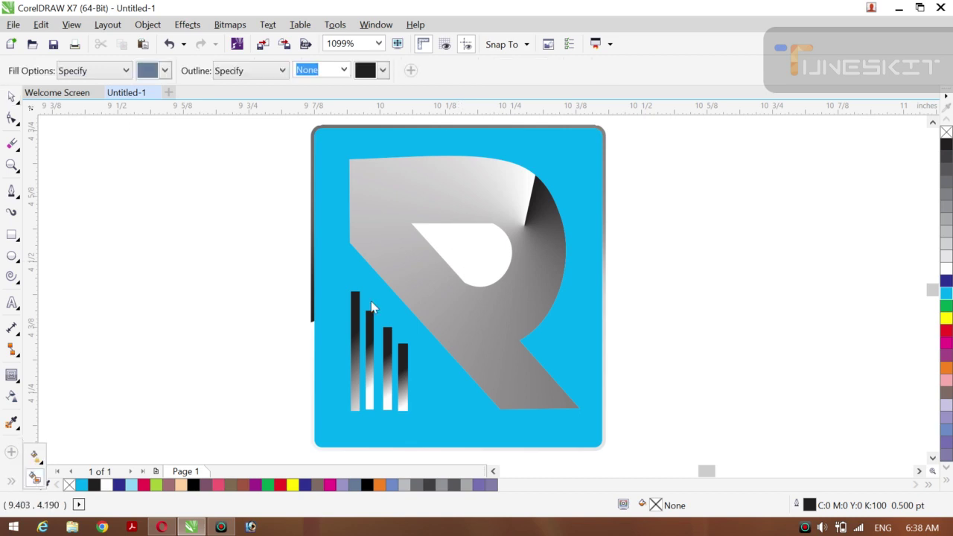
pyautogui.click(489, 254)
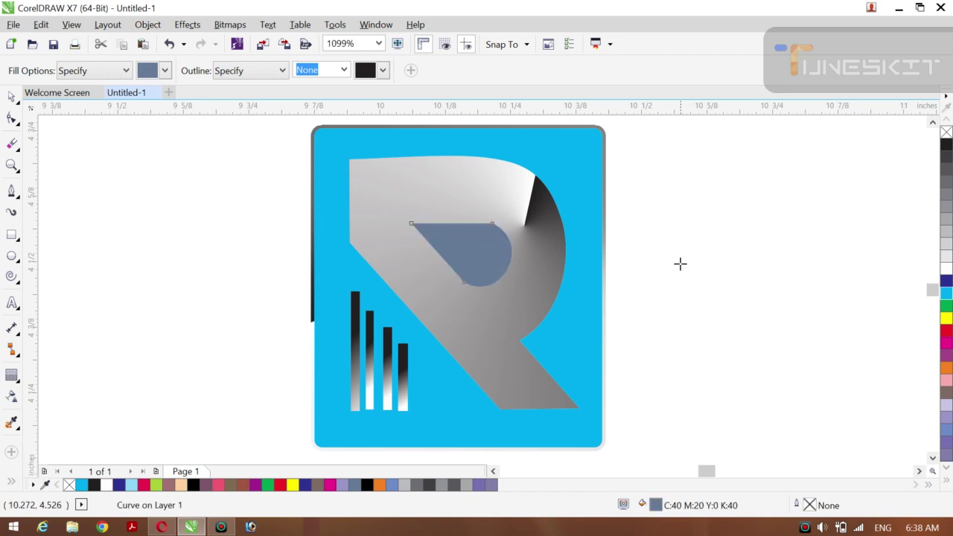
pyautogui.click(945, 293)
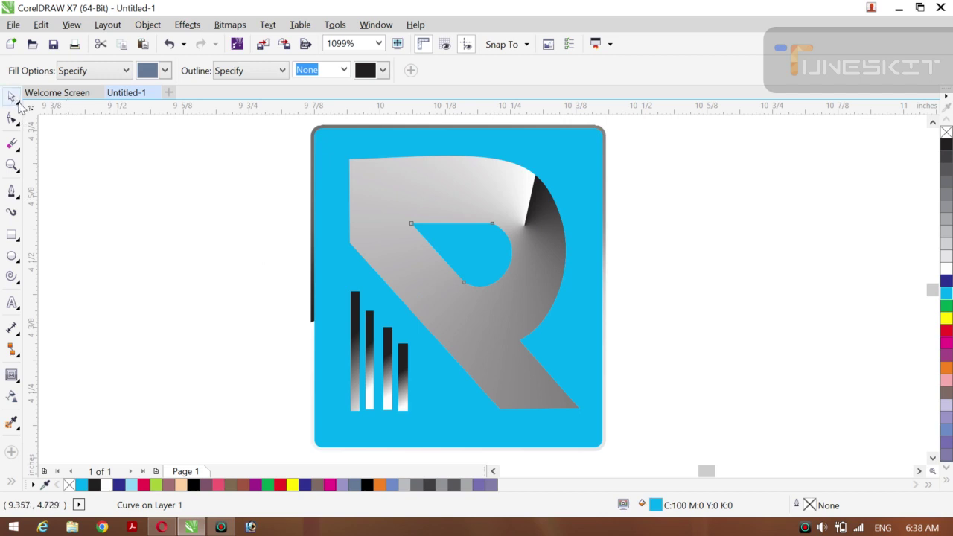
# Give the R's opening a rectangular fountain fill from a white centre to cyan, with the cyan end just beyond the opening's lower-right edge
pyautogui.press('g')
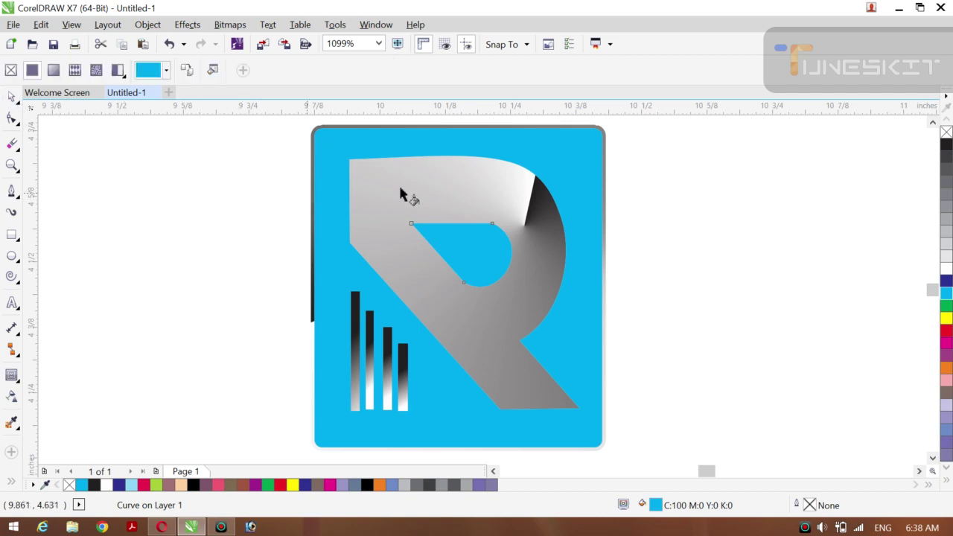
pyautogui.click(512, 284)
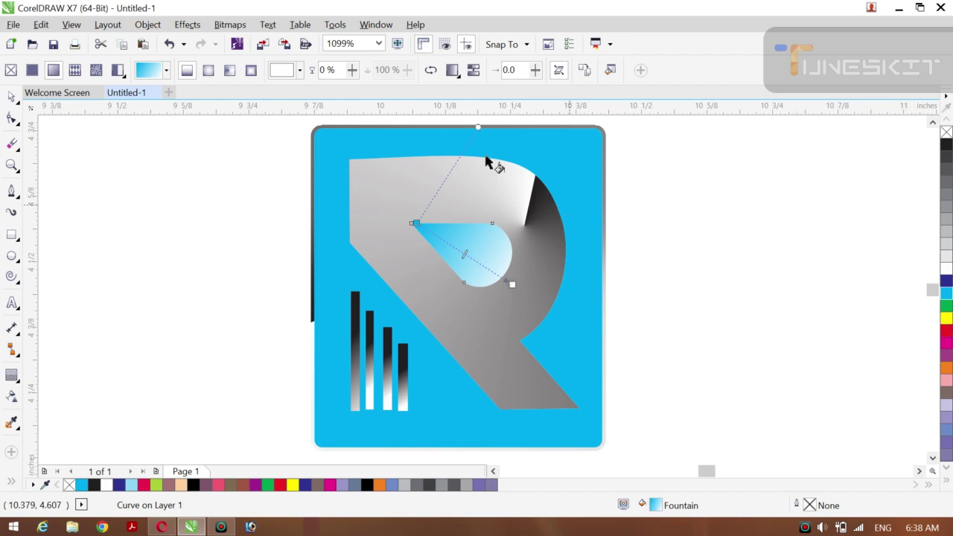
pyautogui.click(251, 70)
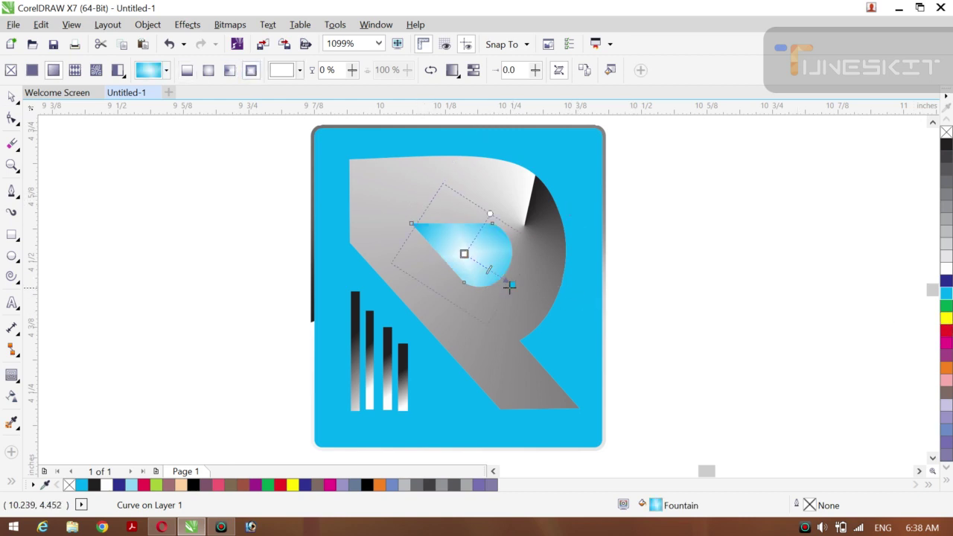
pyautogui.moveTo(512, 286); pyautogui.dragTo(534, 306)
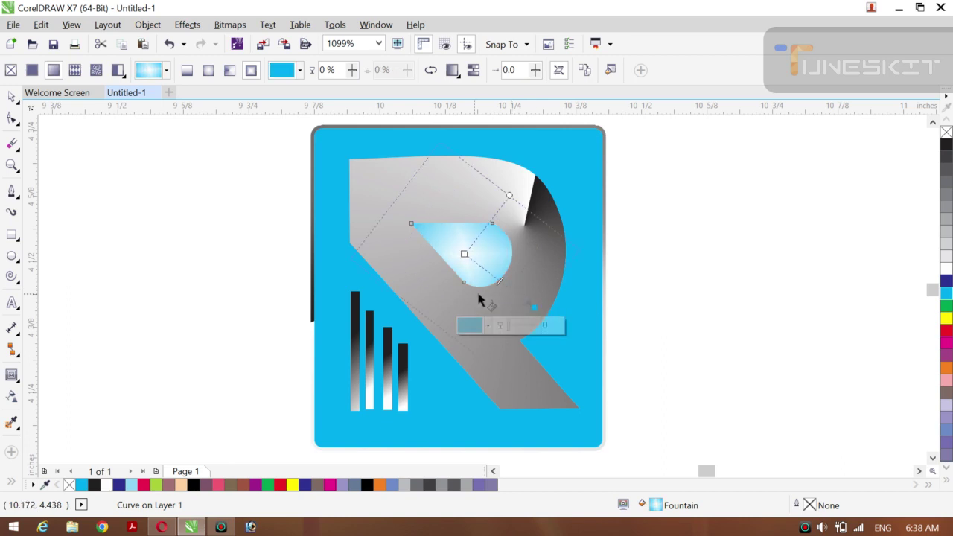
pyautogui.moveTo(497, 275); pyautogui.dragTo(494, 272)
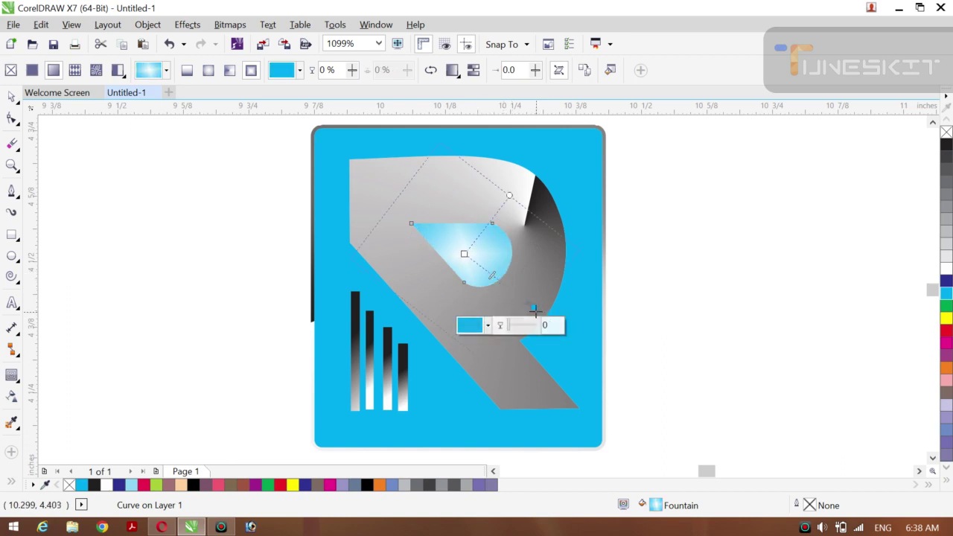
pyautogui.moveTo(527, 301); pyautogui.dragTo(512, 288)
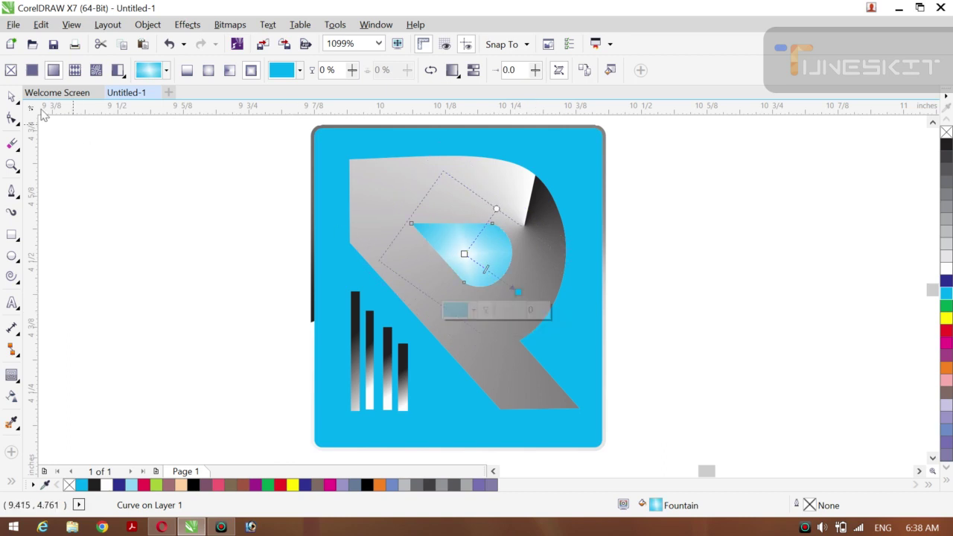
pyautogui.click(14, 100)
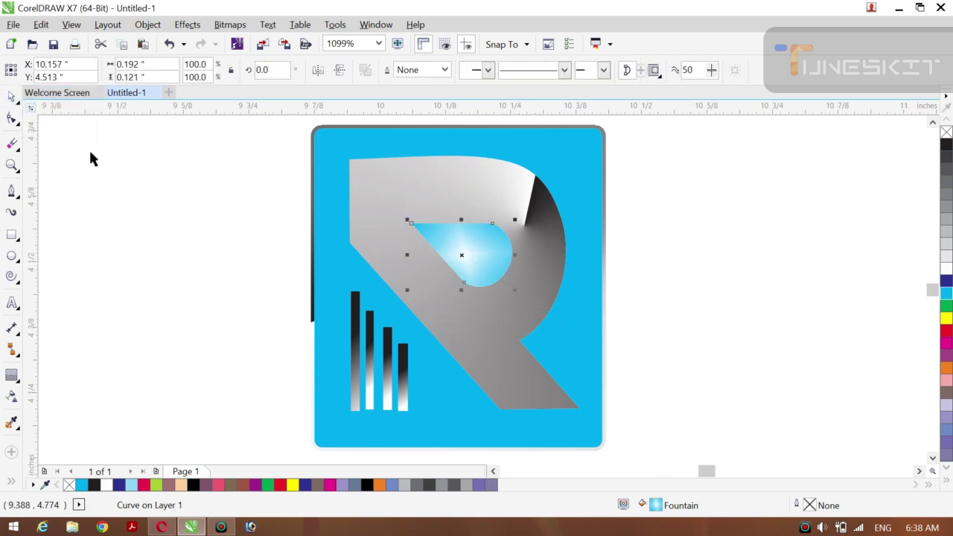
pyautogui.click(123, 176)
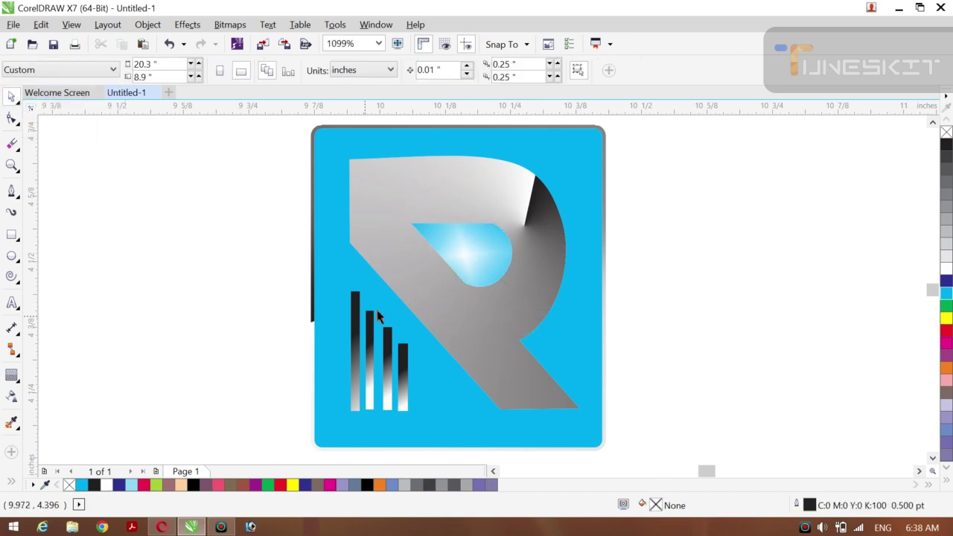
# Set the outline width of the gradient-filled frame to None
pyautogui.click(311, 318)
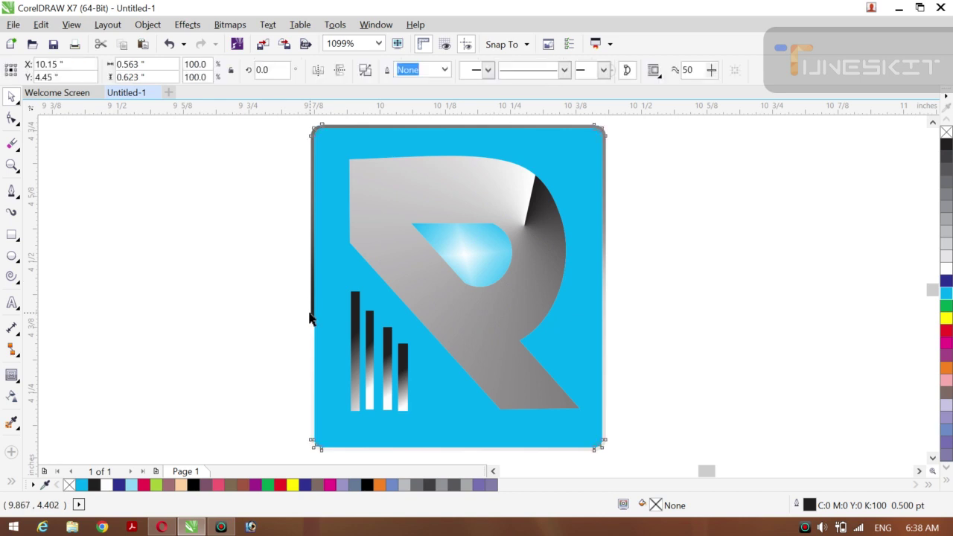
pyautogui.click(444, 70)
pyautogui.click(428, 79)
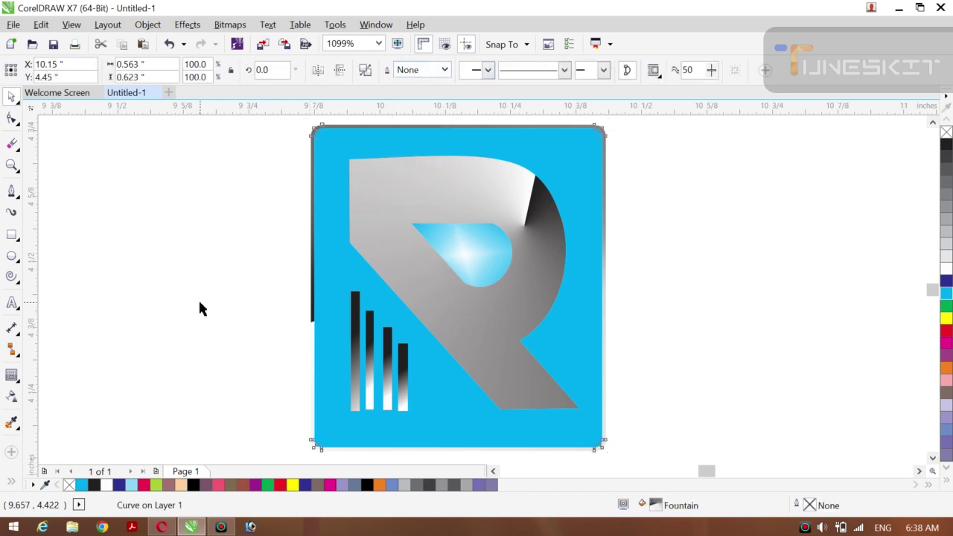
pyautogui.click(200, 305)
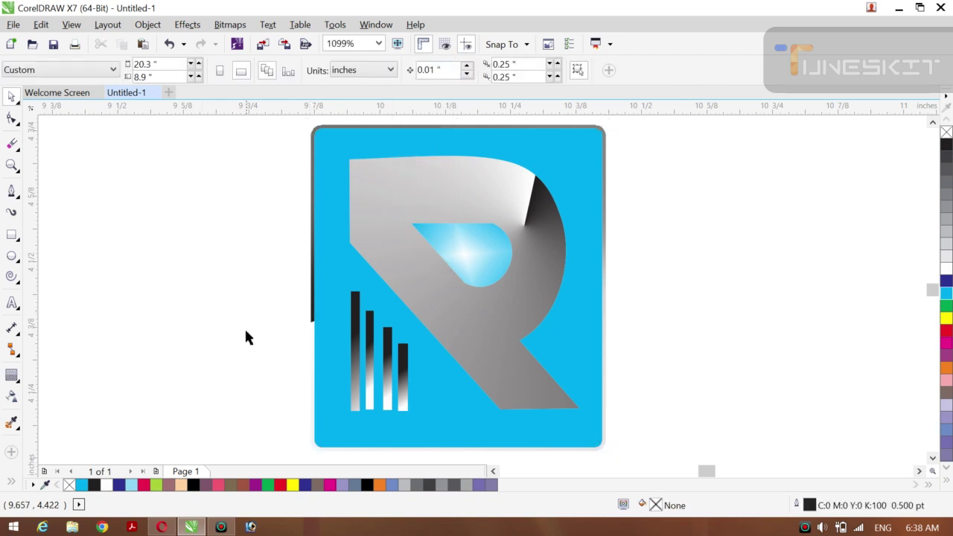
# Select all the logo objects and group them
pyautogui.click(11, 97)
pyautogui.click(59, 99)
pyautogui.hotkey('ctrl', 'a')
pyautogui.hotkey('ctrl', 'g')
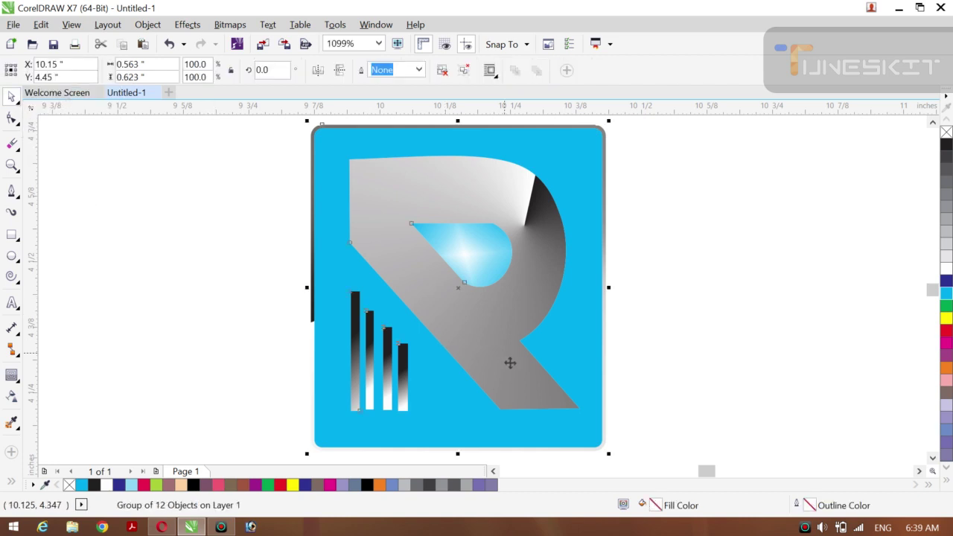
pyautogui.click(208, 258)
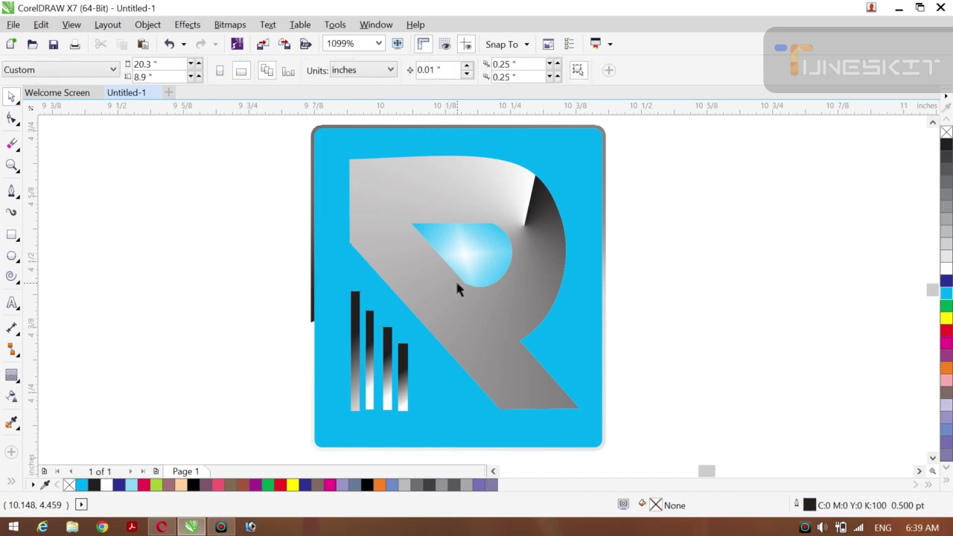
pyautogui.click(455, 280)
pyautogui.click(283, 262)
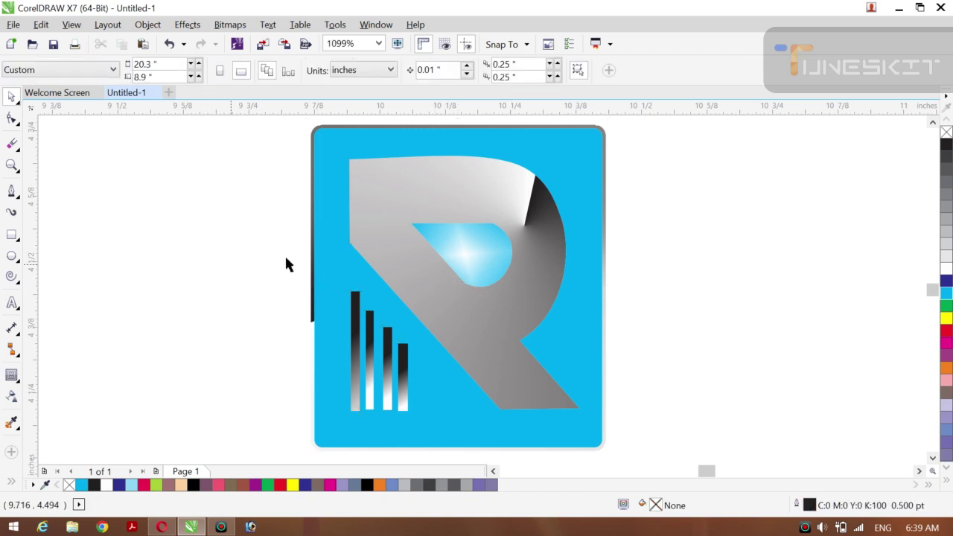
# Enlarge the grouped logo proportionally about its centre to about 105.7%, roughly 0.595 by 0.659 inches
pyautogui.click(426, 305)
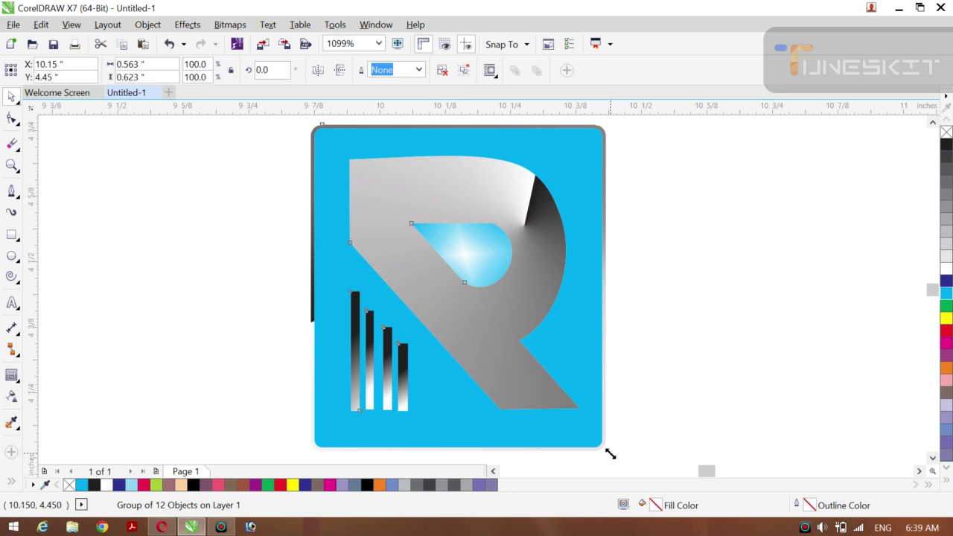
pyautogui.moveTo(610, 452)
pyautogui.mouseDown()
pyautogui.moveTo(620, 466)
pyautogui.moveTo(617, 456)
pyautogui.mouseUp()
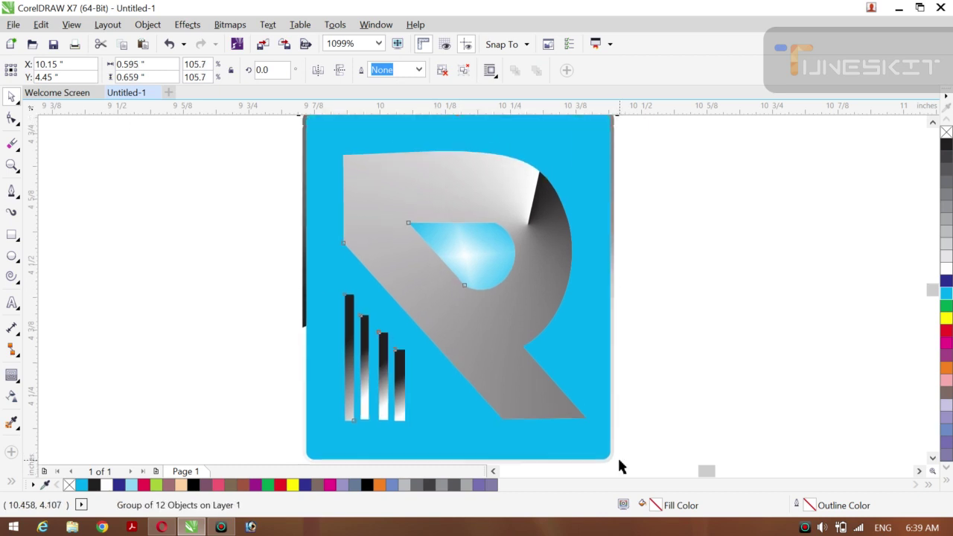
pyautogui.click(206, 275)
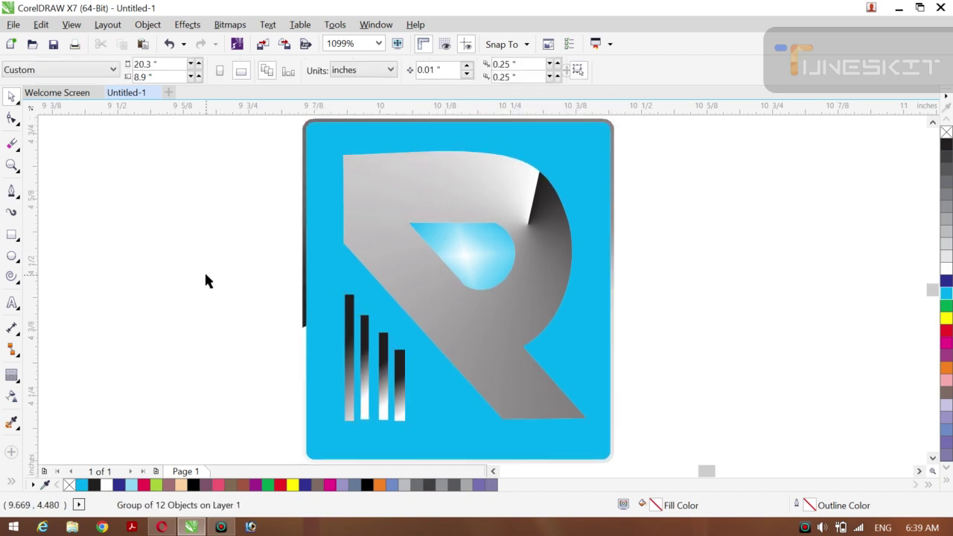
# Add a page-sized rectangle of 20.3 by 8.9 inches and shift it to about X 10.547, Y 4.35 inches
pyautogui.doubleClick(10, 236)
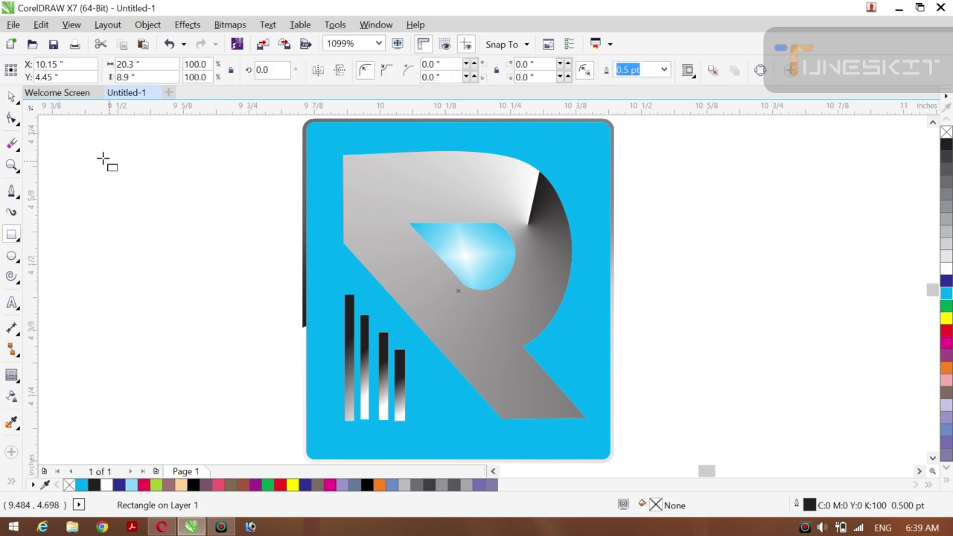
pyautogui.click(12, 97)
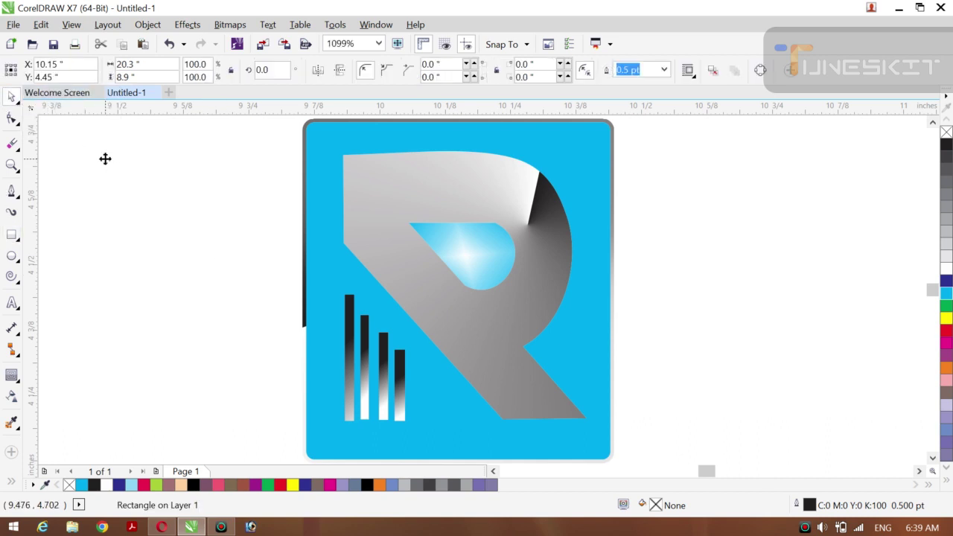
pyautogui.click(18, 103)
pyautogui.click(53, 95)
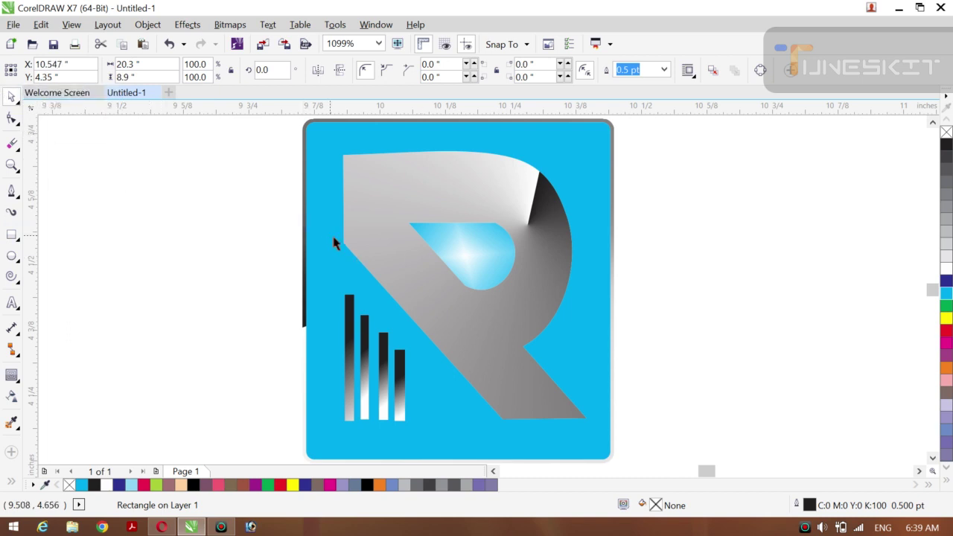
# Try moving the grouped logo about 0.1 inch to the left, and undo the move
pyautogui.moveTo(440, 305); pyautogui.dragTo(387, 310)
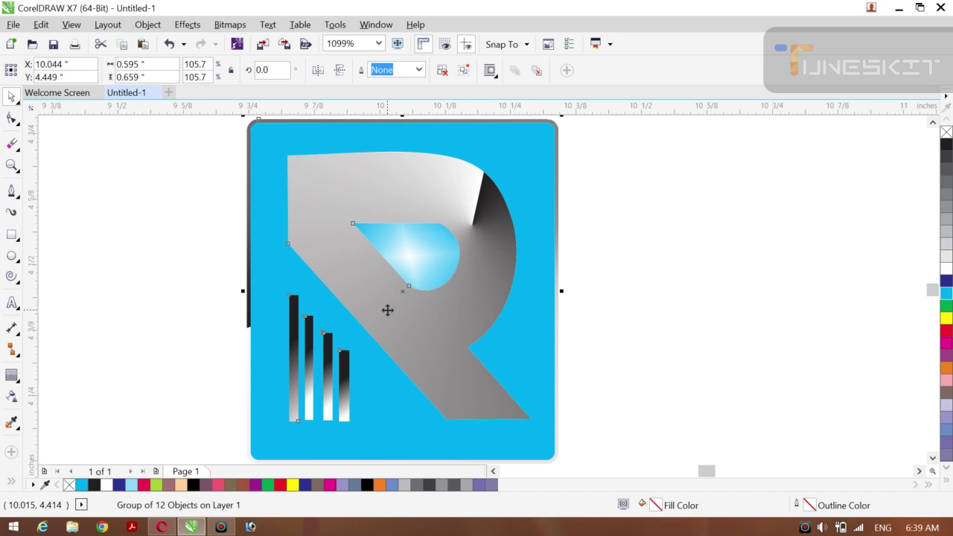
pyautogui.hotkey('ctrl', 'z')
pyautogui.click(216, 264)
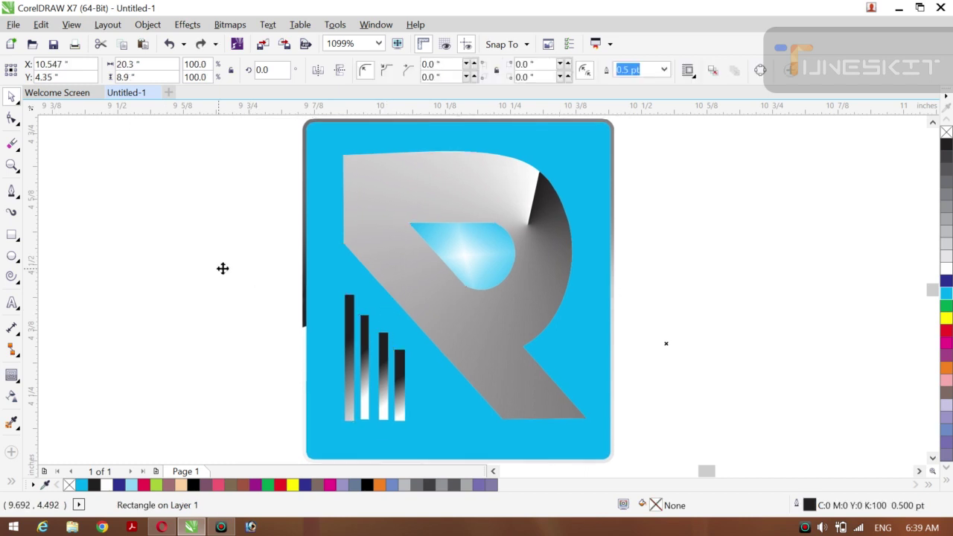
# Select the grouped logo and ungroup it into separate objects
pyautogui.click(586, 289)
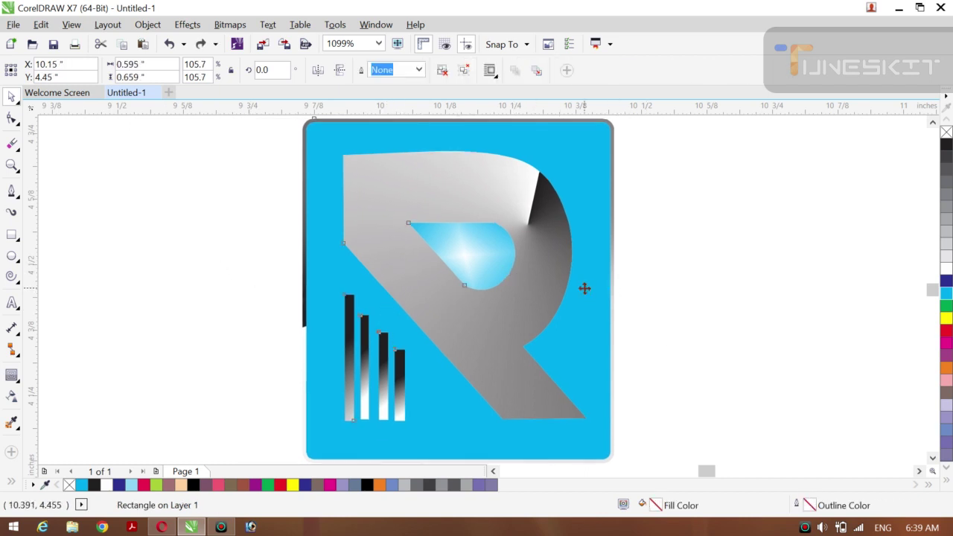
pyautogui.rightClick(586, 290)
pyautogui.click(641, 196)
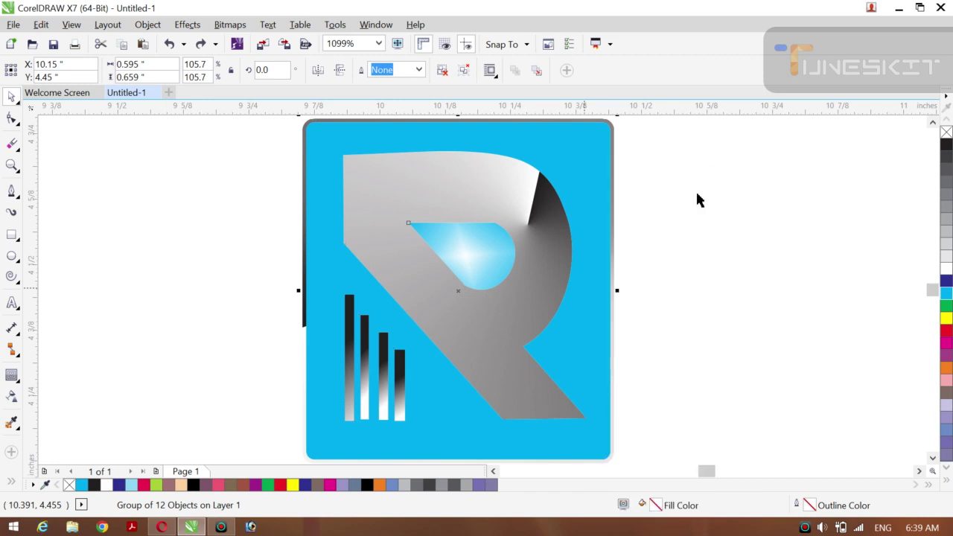
# Select the cyan background curve behind the R and recolour it dark gray, K:70
pyautogui.click(596, 225)
pyautogui.click(595, 223)
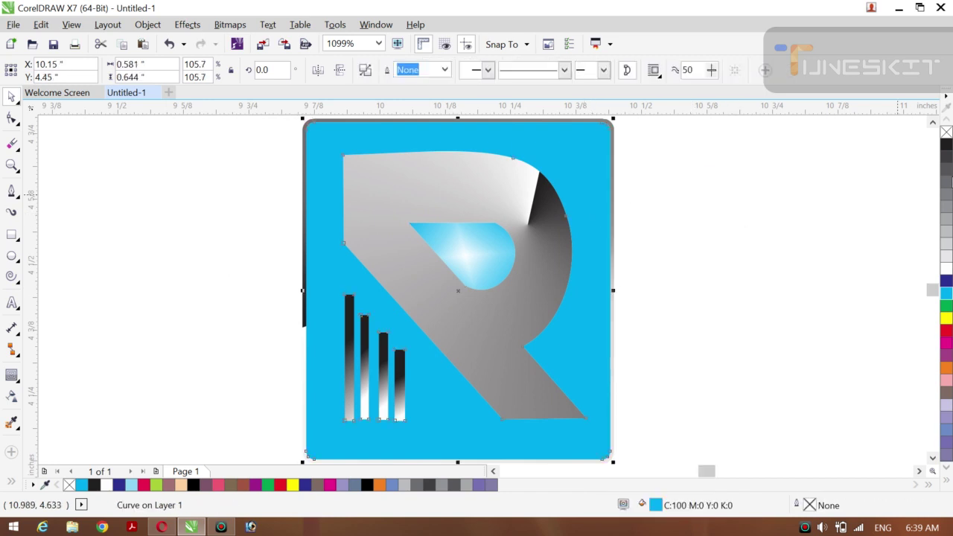
pyautogui.click(946, 146)
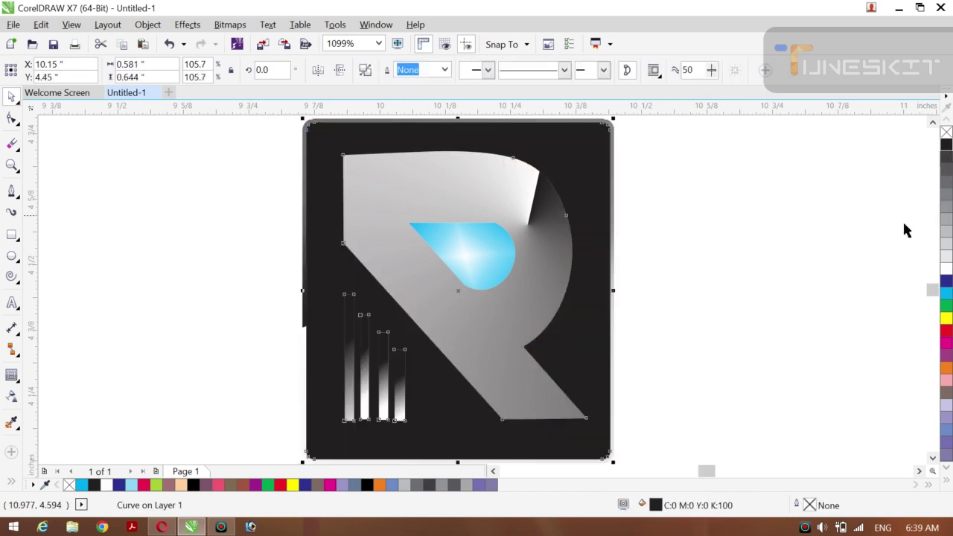
pyautogui.click(946, 182)
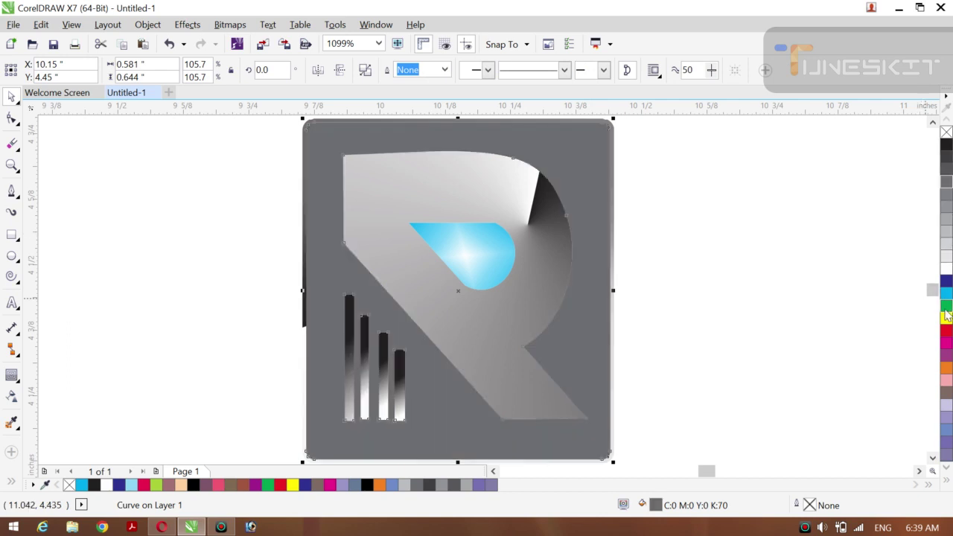
# Give the gray background an interactive fountain fill blending gray and white, and change the fountain type to rectangular
pyautogui.press('g')
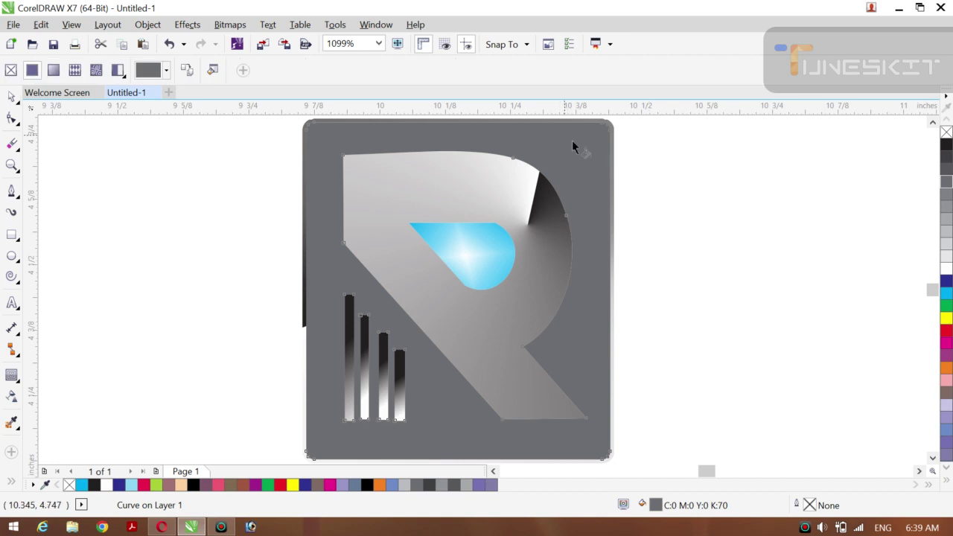
pyautogui.moveTo(521, 273); pyautogui.dragTo(440, 414)
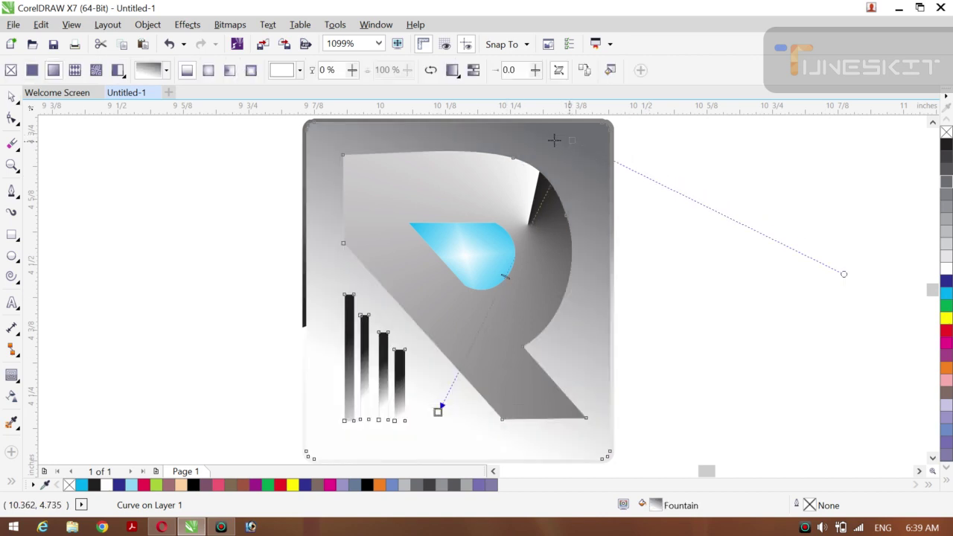
pyautogui.moveTo(553, 140); pyautogui.dragTo(549, 140)
pyautogui.click(251, 70)
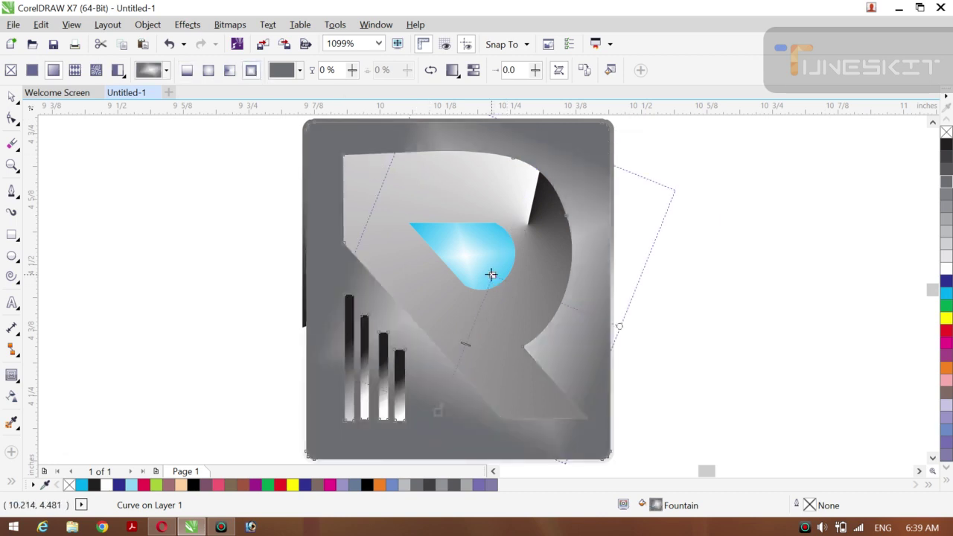
# Rearrange the nodes of the background's rectangular fountain fill to form a thin light streak running across behind the R
pyautogui.moveTo(494, 273); pyautogui.dragTo(494, 316)
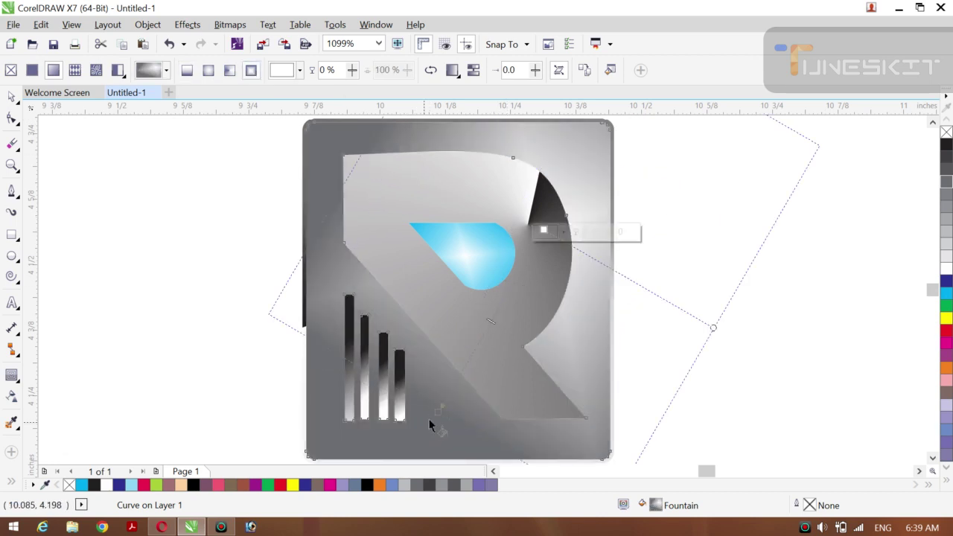
pyautogui.moveTo(430, 425); pyautogui.dragTo(362, 421)
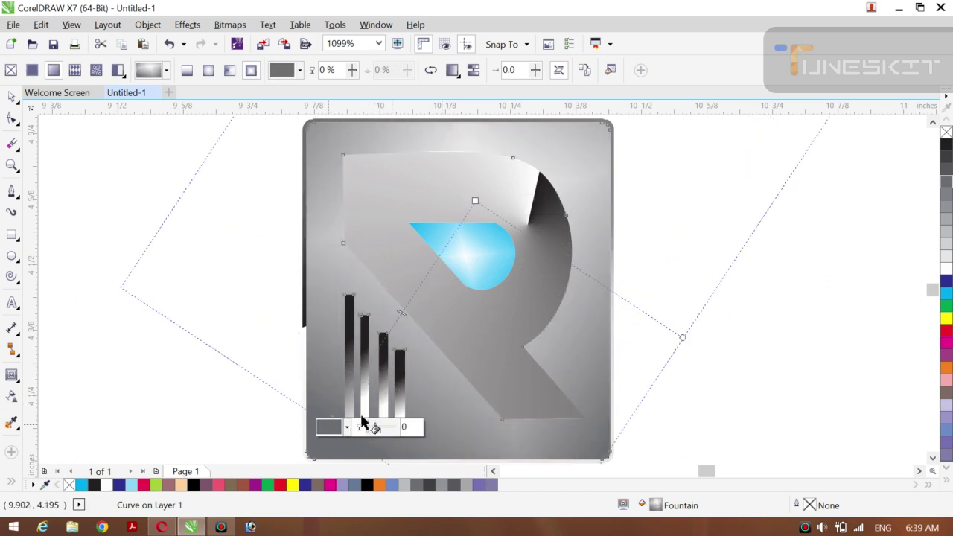
pyautogui.moveTo(475, 206); pyautogui.dragTo(523, 179)
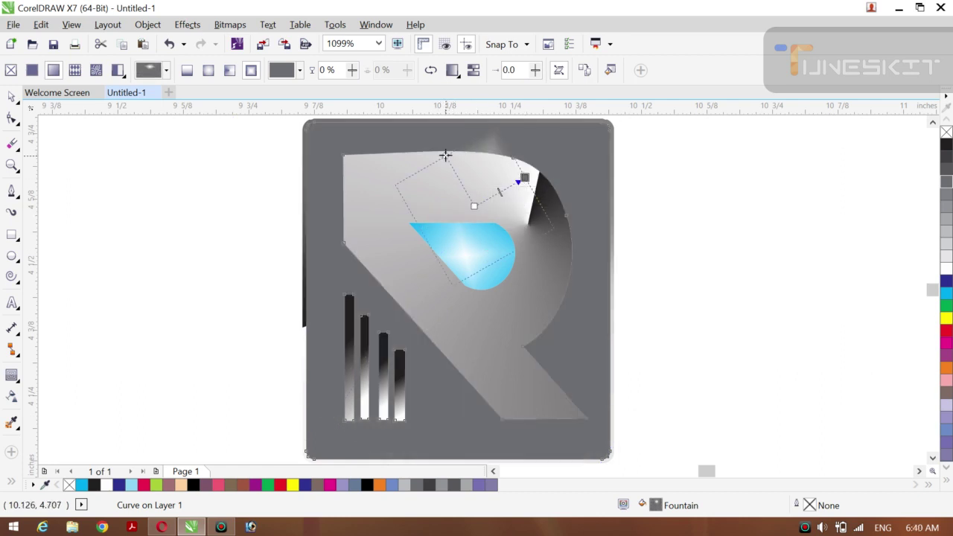
pyautogui.moveTo(445, 155); pyautogui.dragTo(316, 260)
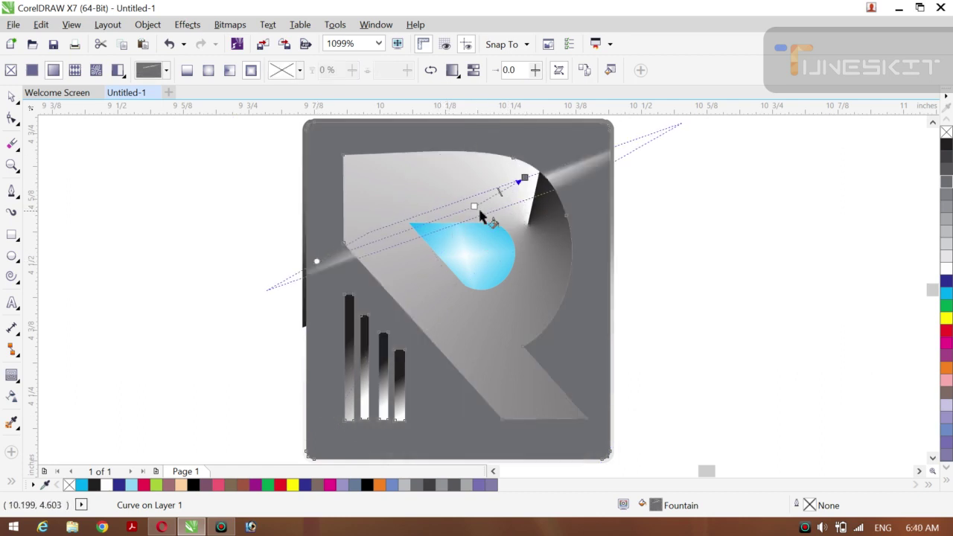
# Move the fountain fill's white centre and gray end nodes to make the streak steeper, and shift the blend midpoint towards the gray end
pyautogui.moveTo(476, 208); pyautogui.dragTo(462, 304)
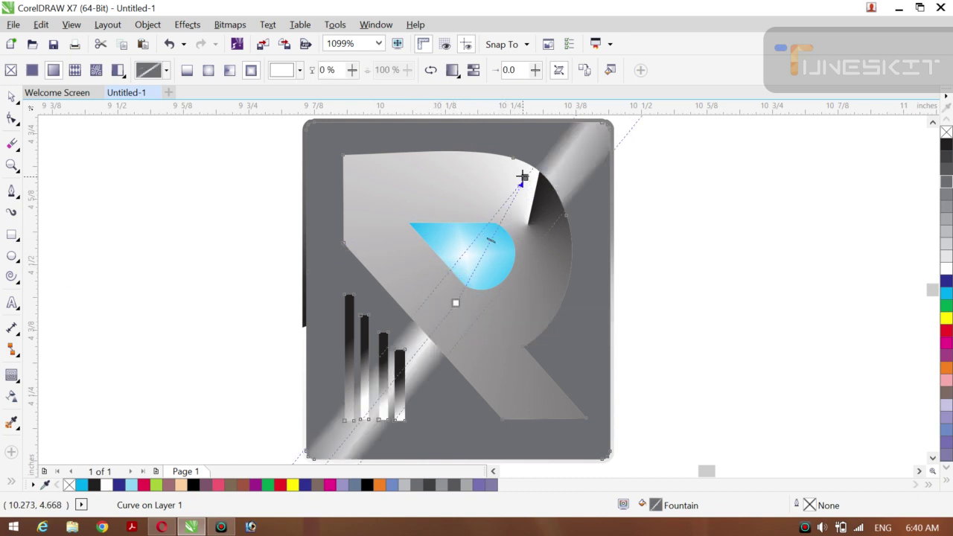
pyautogui.moveTo(524, 178); pyautogui.dragTo(446, 192)
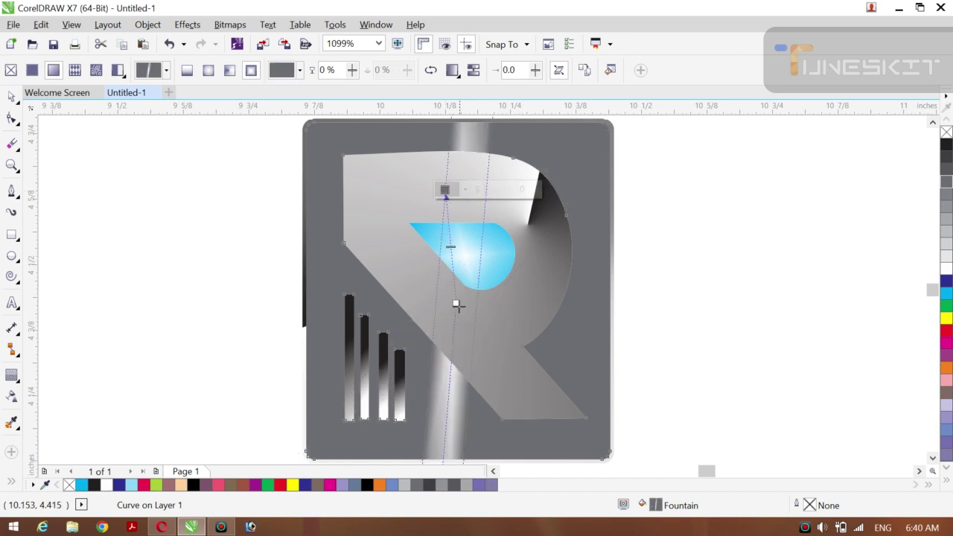
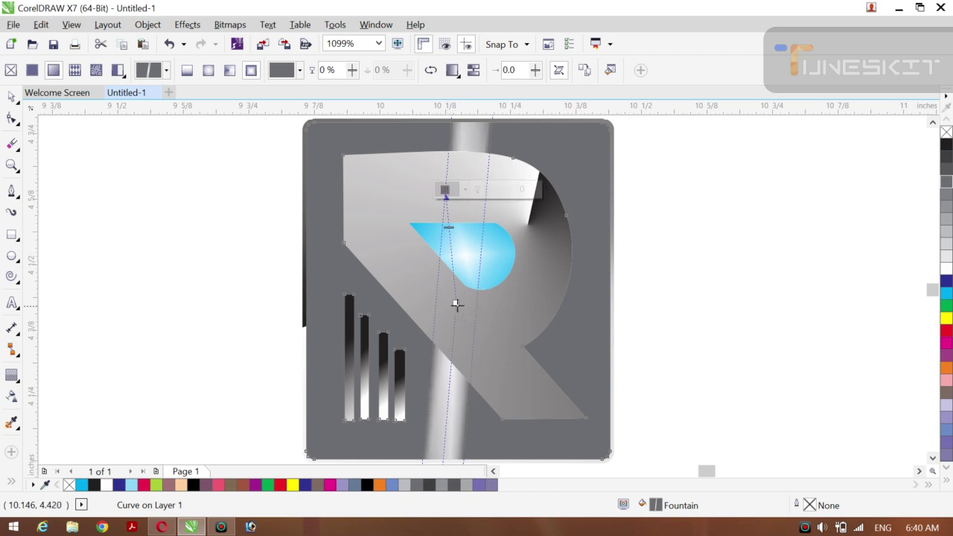
pyautogui.moveTo(456, 304); pyautogui.dragTo(432, 297)
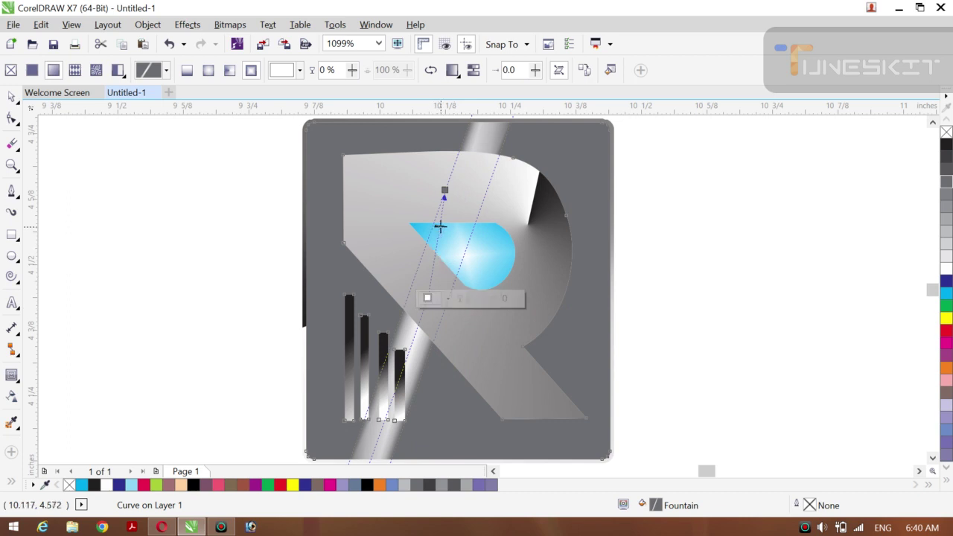
pyautogui.moveTo(440, 227); pyautogui.dragTo(440, 216)
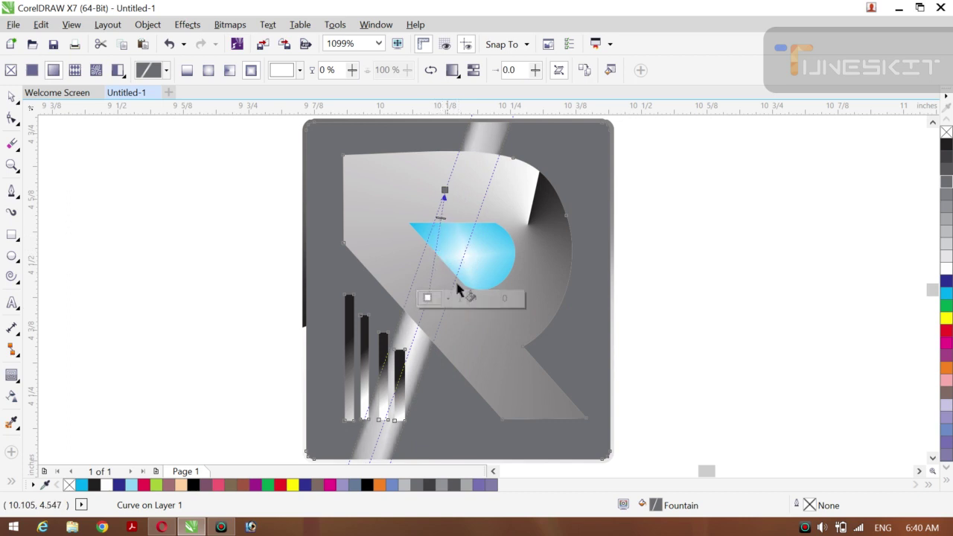
# Set the fountain fill's white node to the red #B55555 and leave fill editing
pyautogui.click(446, 300)
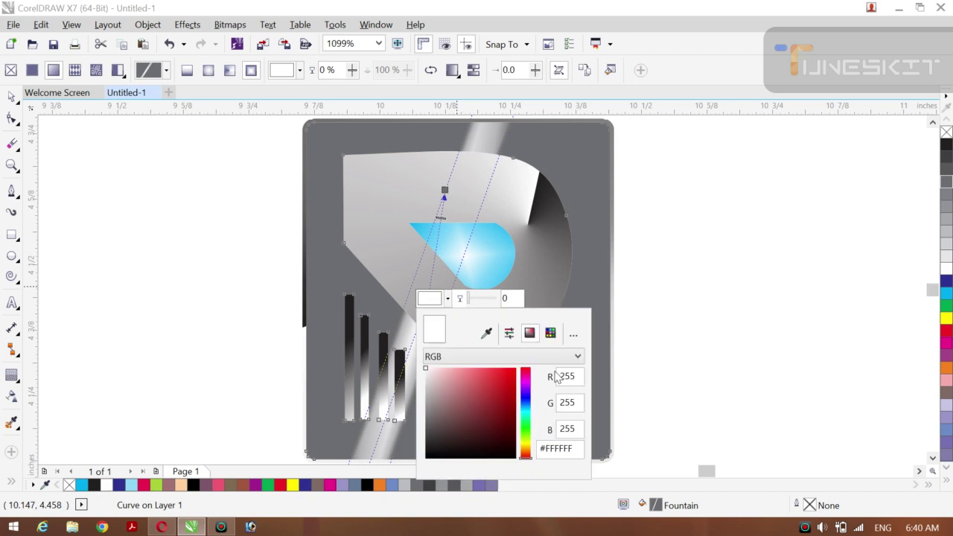
pyautogui.click(472, 393)
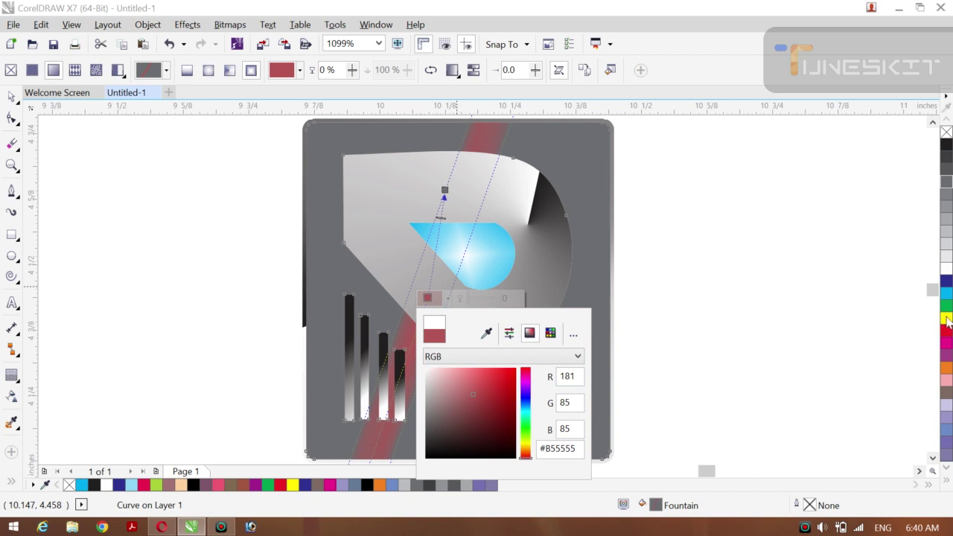
pyautogui.press('Escape')
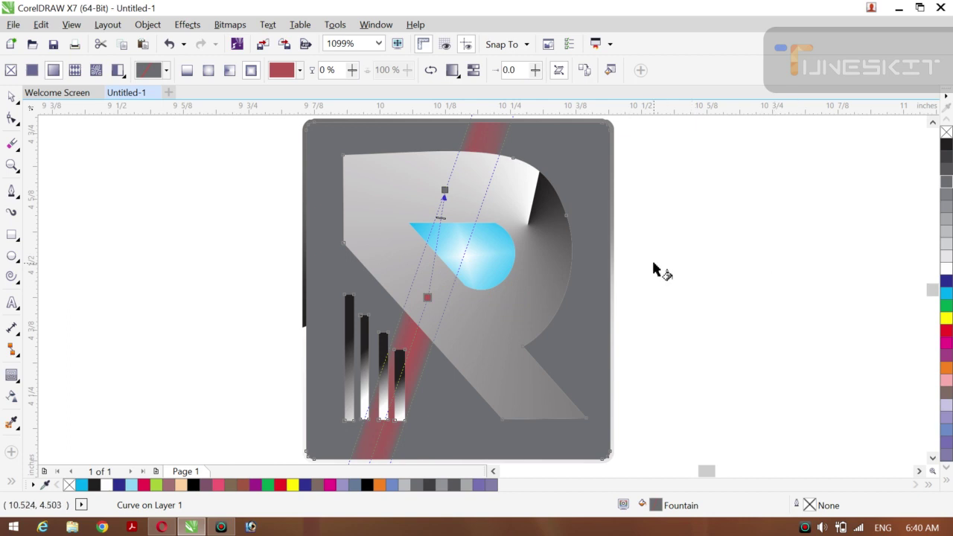
pyautogui.click(12, 97)
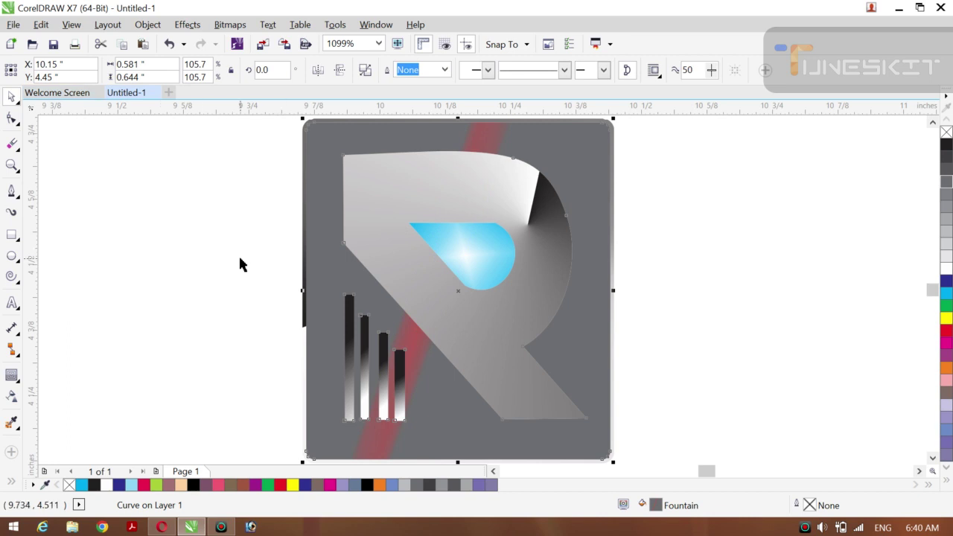
pyautogui.click(18, 108)
pyautogui.click(72, 94)
pyautogui.click(388, 262)
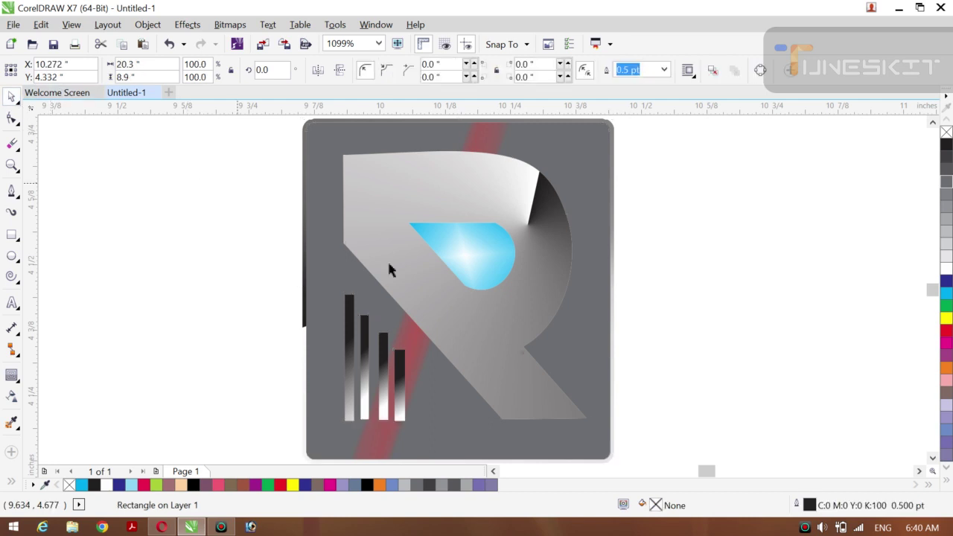
# Reselect the background and move the fountain fill's gray end node so the red streak slants towards the upper-right corner
pyautogui.click(406, 353)
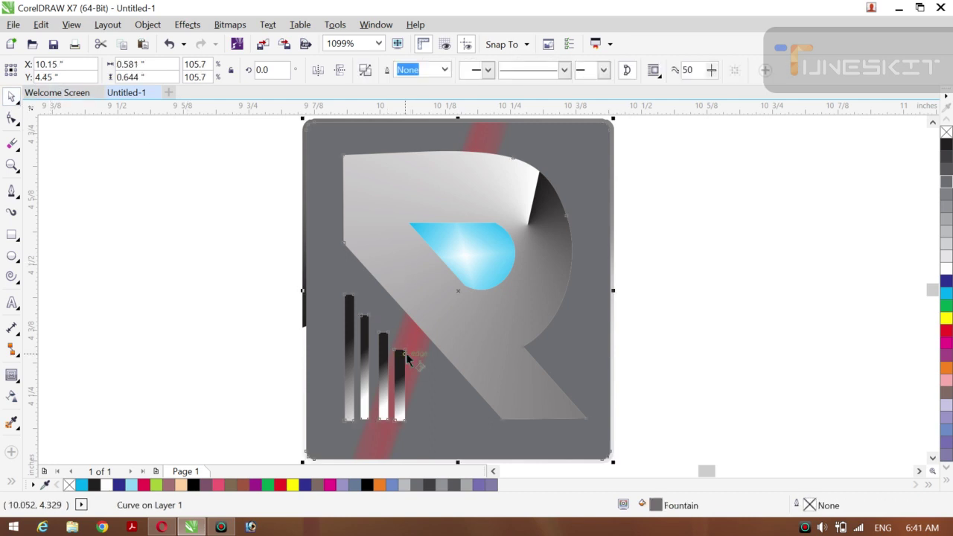
pyautogui.press('g')
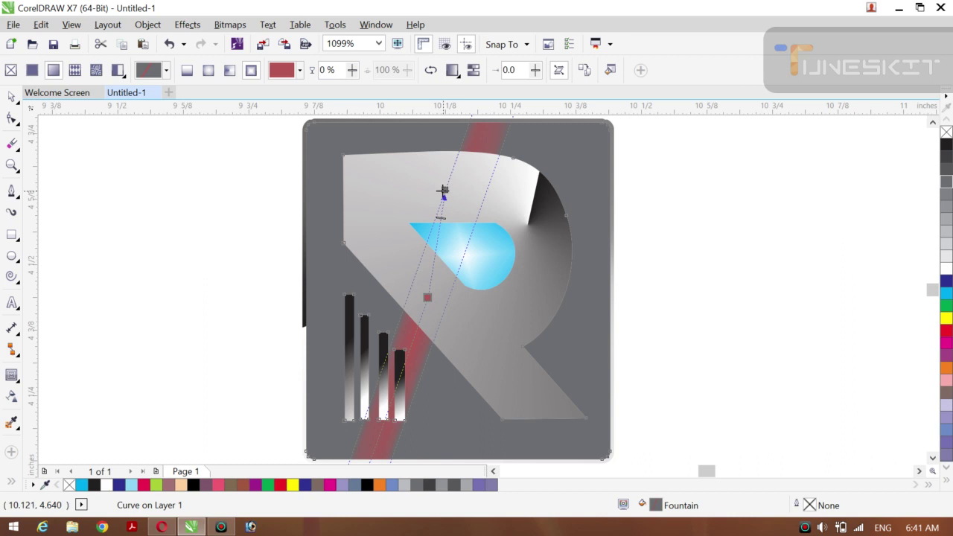
pyautogui.moveTo(443, 191); pyautogui.dragTo(489, 215)
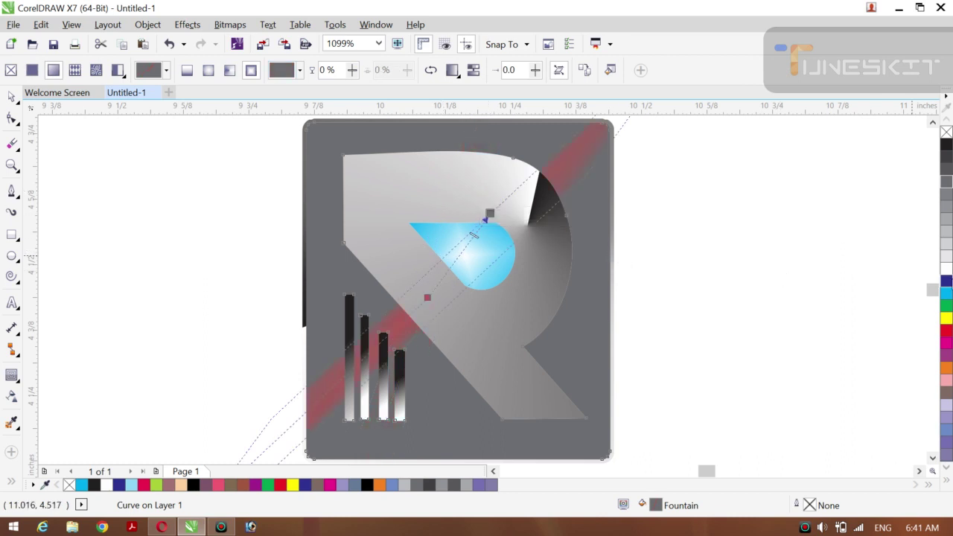
# Try white, green and brown as the fountain fill's end colour, undoing each one
pyautogui.click(947, 270)
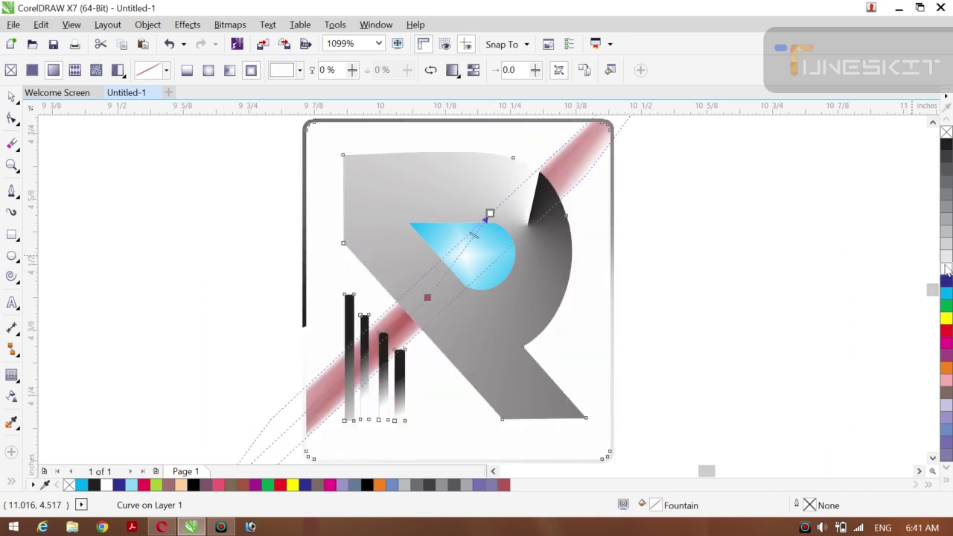
pyautogui.hotkey('ctrl', 'z')
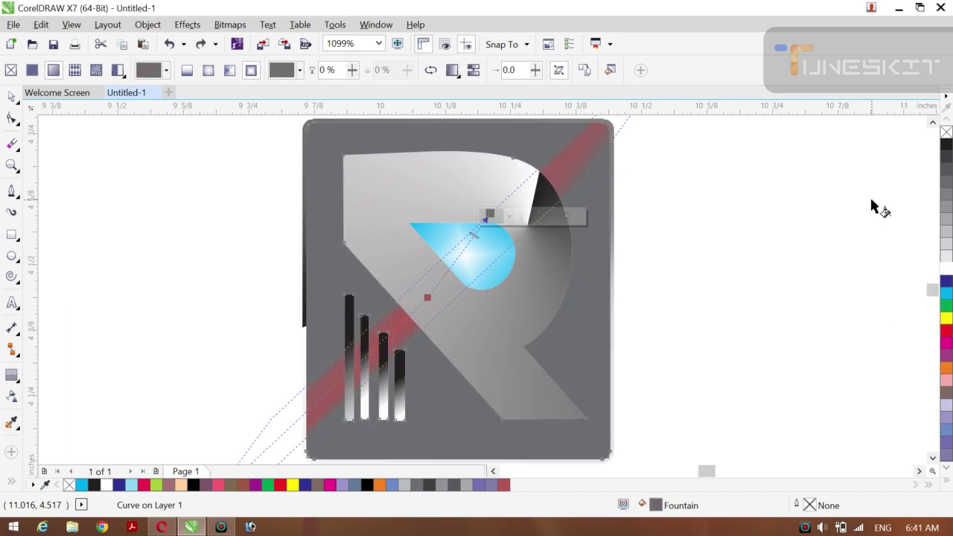
pyautogui.click(946, 306)
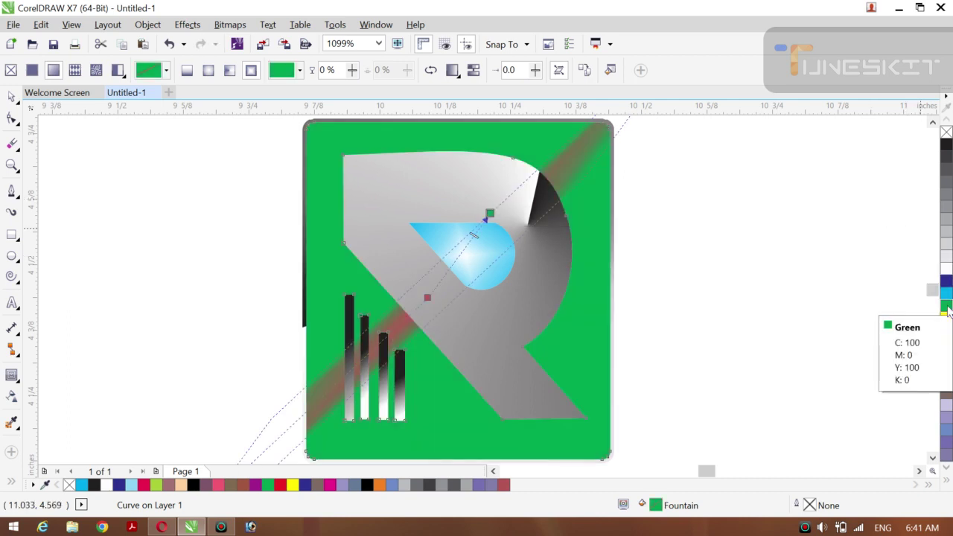
pyautogui.hotkey('ctrl', 'z')
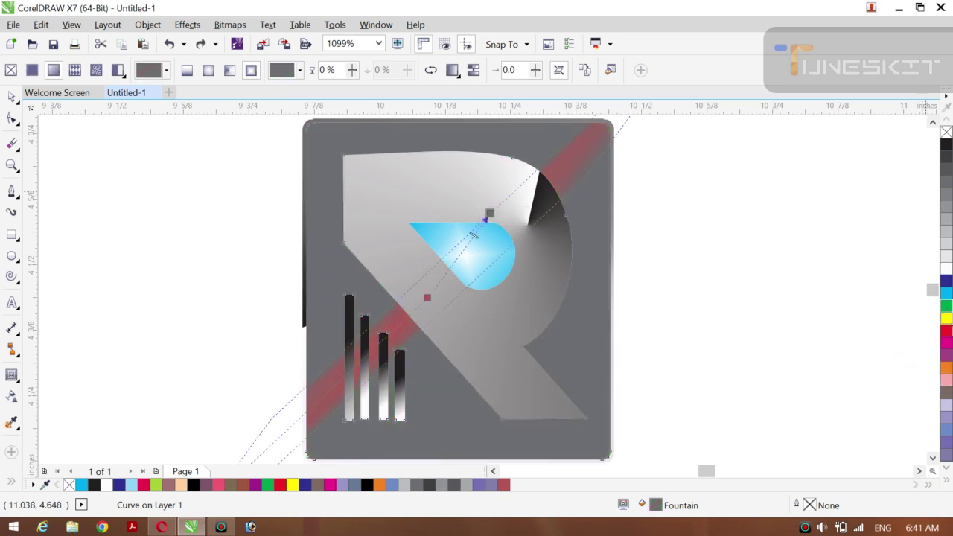
pyautogui.click(946, 393)
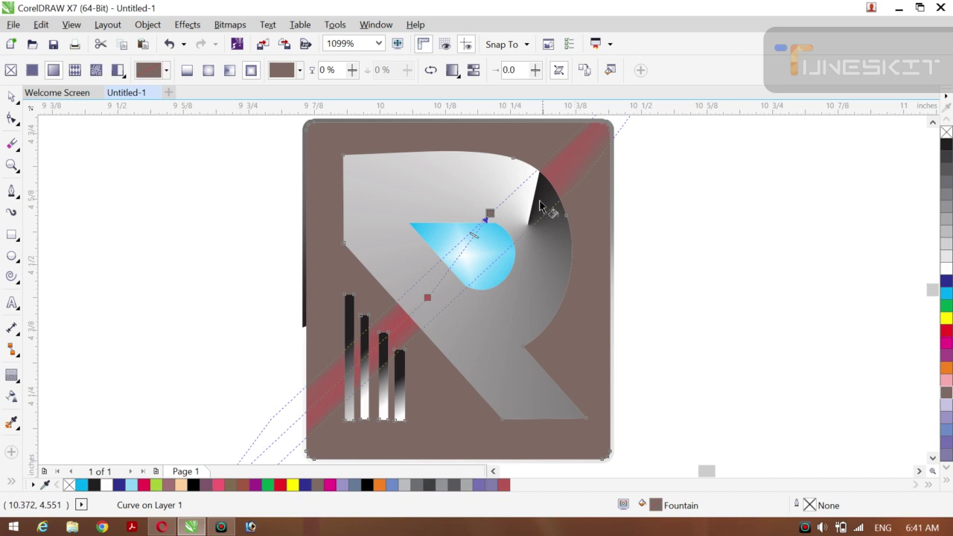
pyautogui.hotkey('ctrl', 'z')
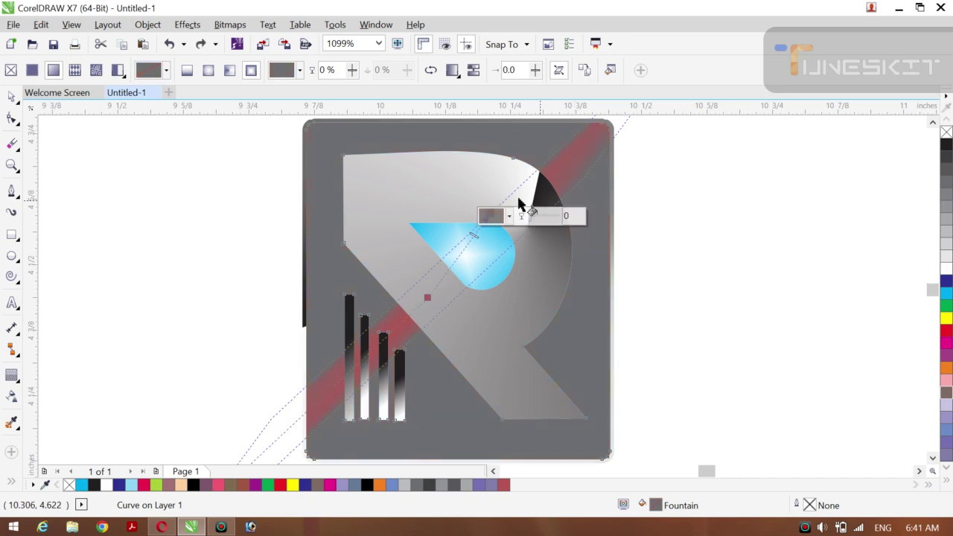
# Return to the Pick tool and select the page-sized rectangle instead of the background curve
pyautogui.click(12, 96)
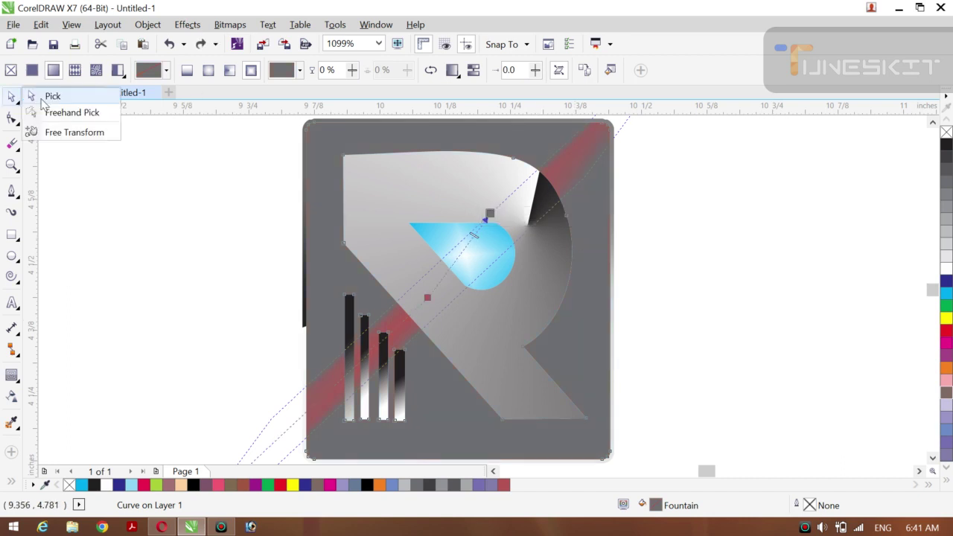
pyautogui.click(132, 225)
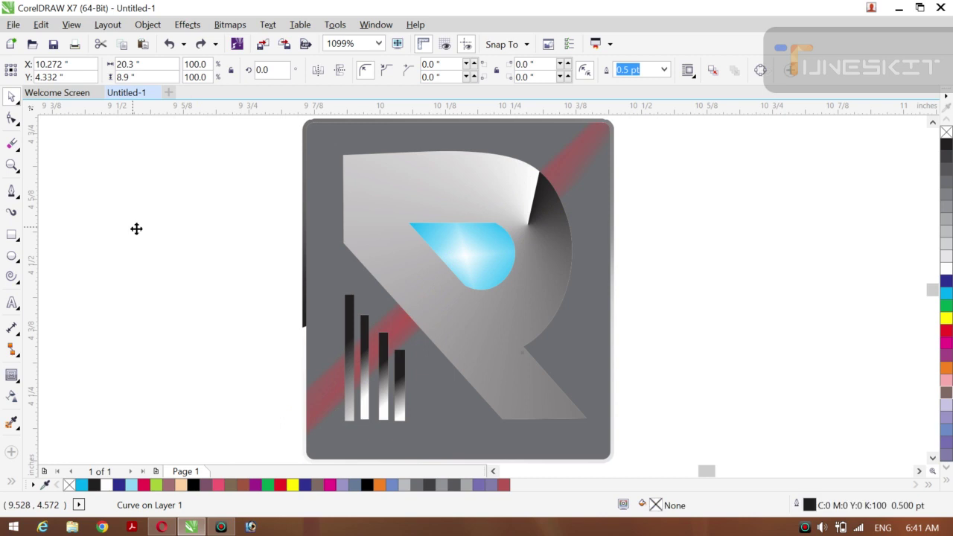
pyautogui.click(328, 394)
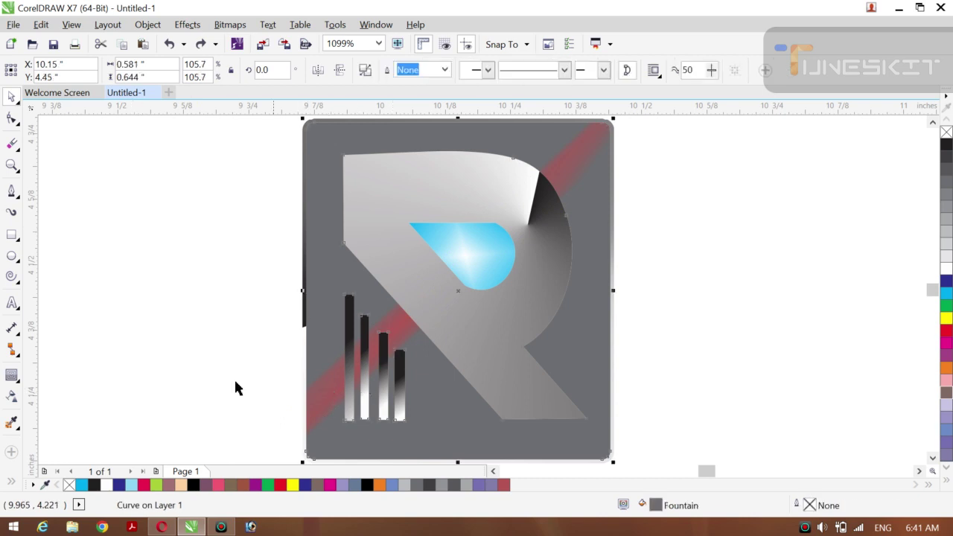
pyautogui.click(184, 354)
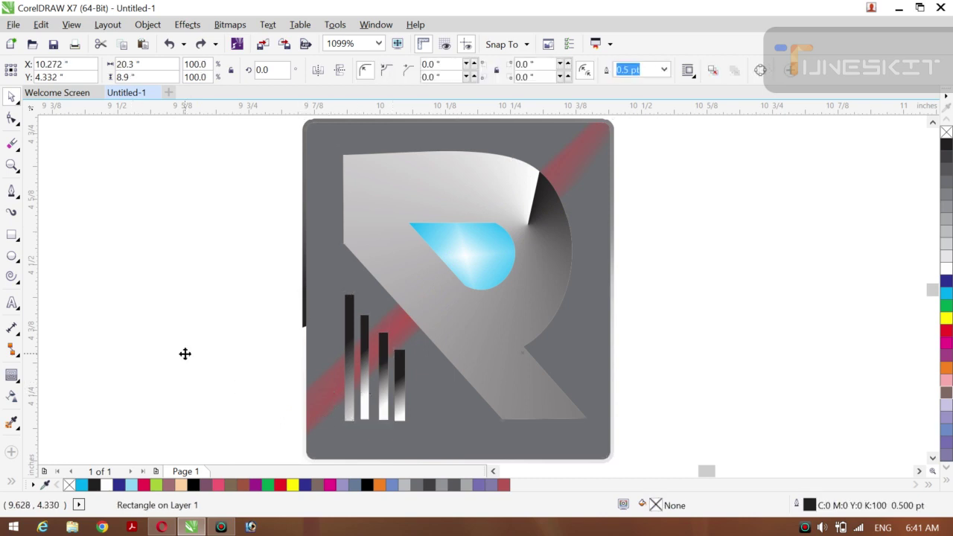
# Reselect the background and move both fountain fill nodes so the red streak slants from upper left to lower right
pyautogui.click(400, 329)
pyautogui.press('g')
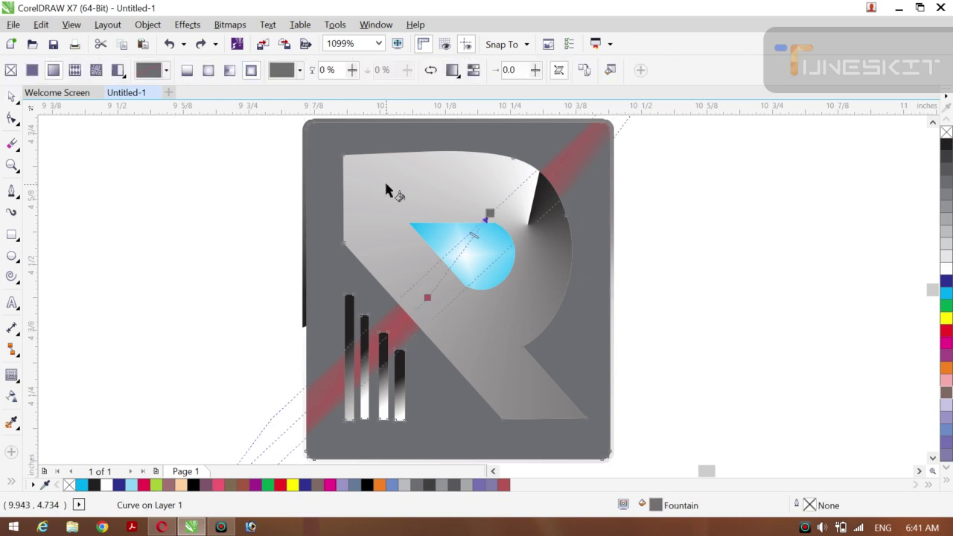
pyautogui.moveTo(488, 213); pyautogui.dragTo(411, 191)
pyautogui.moveTo(430, 294); pyautogui.dragTo(498, 319)
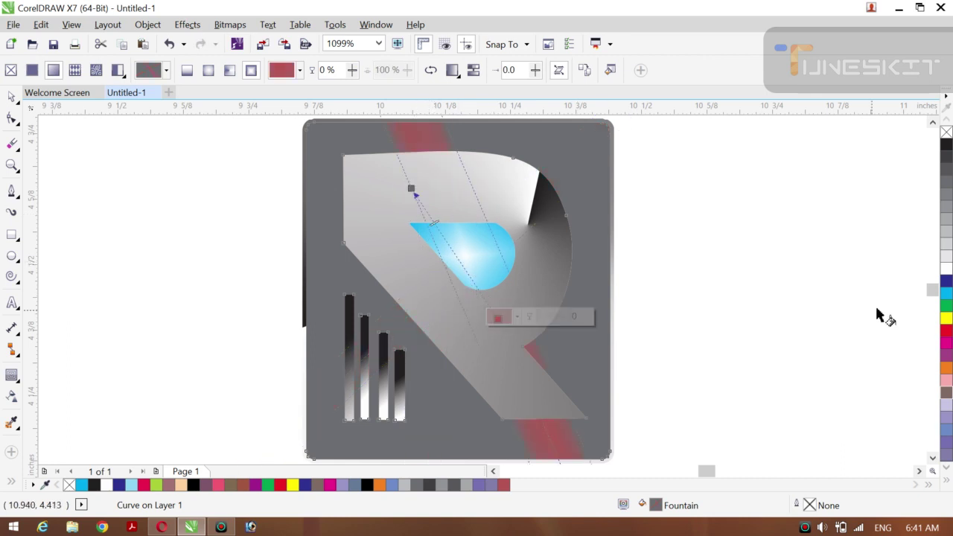
# Recolour the fountain fill's red node white and move its gray node to the R's upper-left corner
pyautogui.click(946, 269)
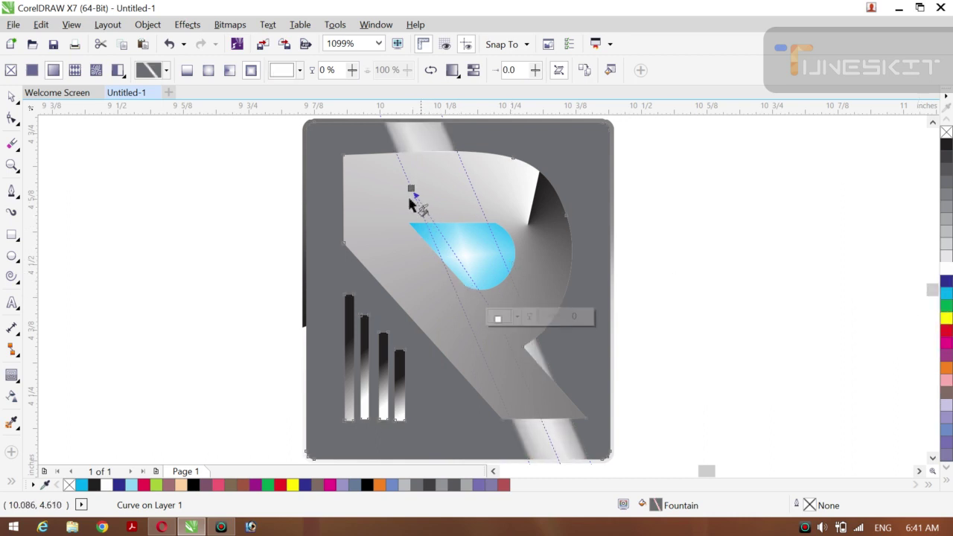
pyautogui.moveTo(411, 187); pyautogui.dragTo(372, 187)
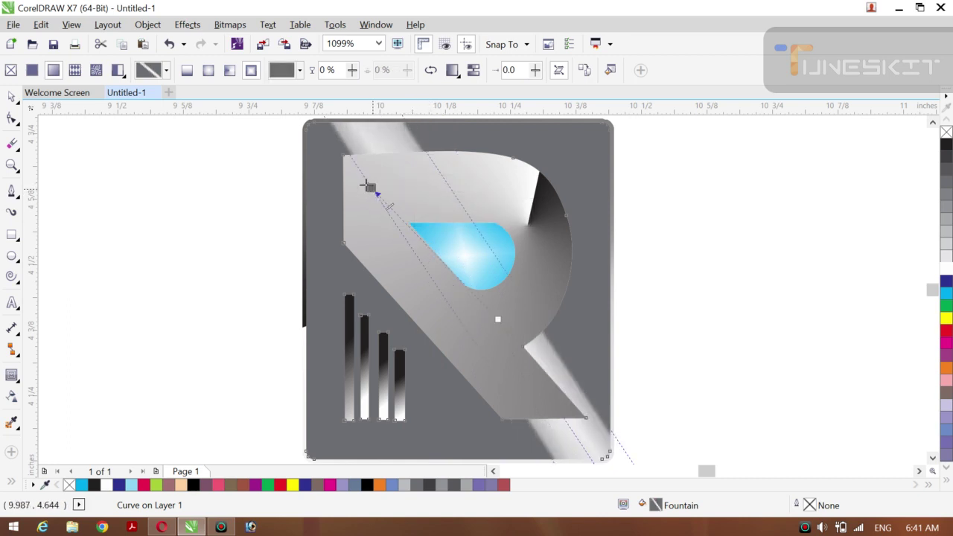
pyautogui.moveTo(368, 186); pyautogui.dragTo(345, 163)
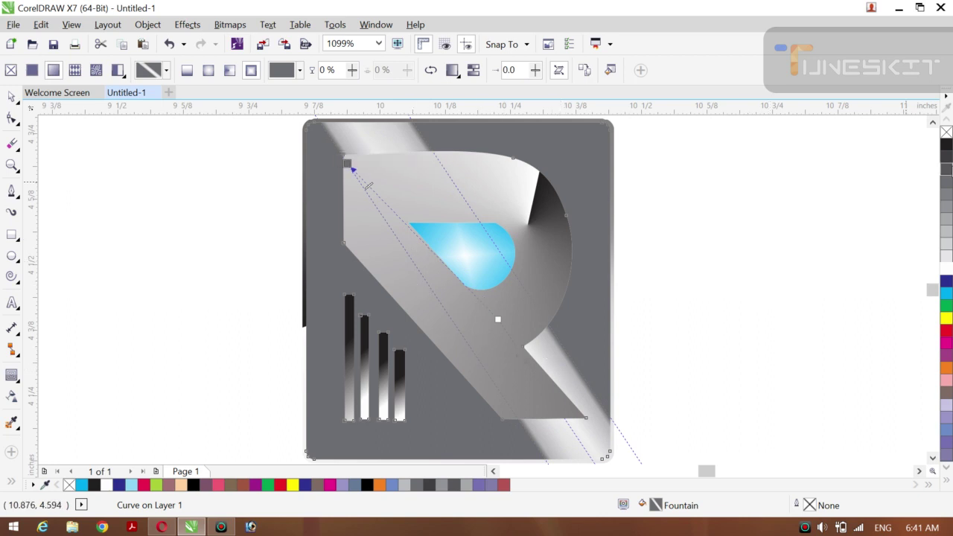
# Try black and white as the colour of the fountain fill's gray node, and undo both
pyautogui.click(946, 145)
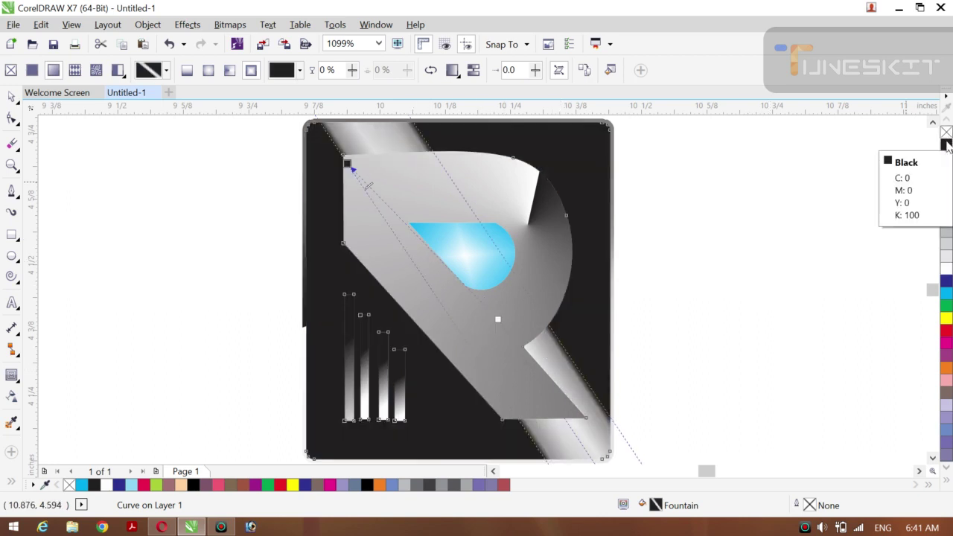
pyautogui.click(946, 272)
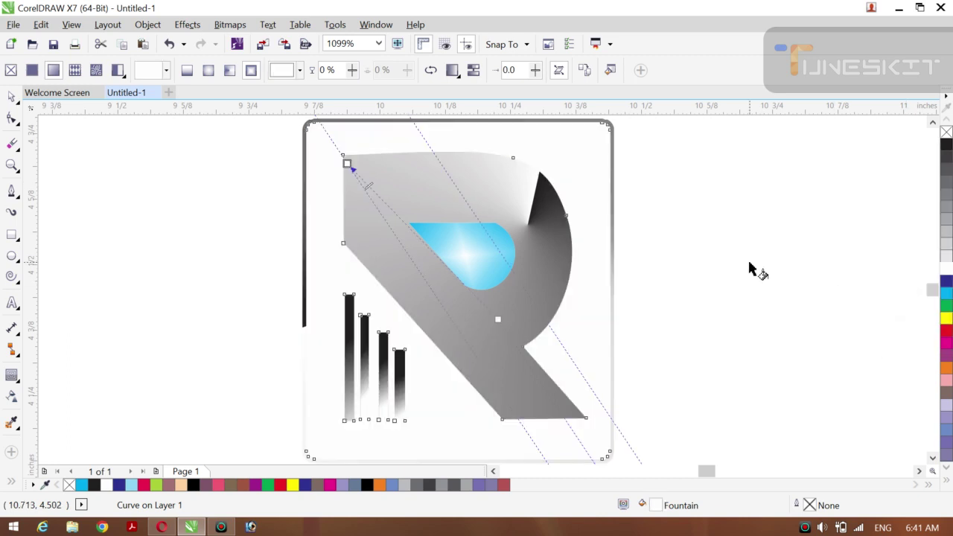
pyautogui.hotkey('ctrl', 'z')
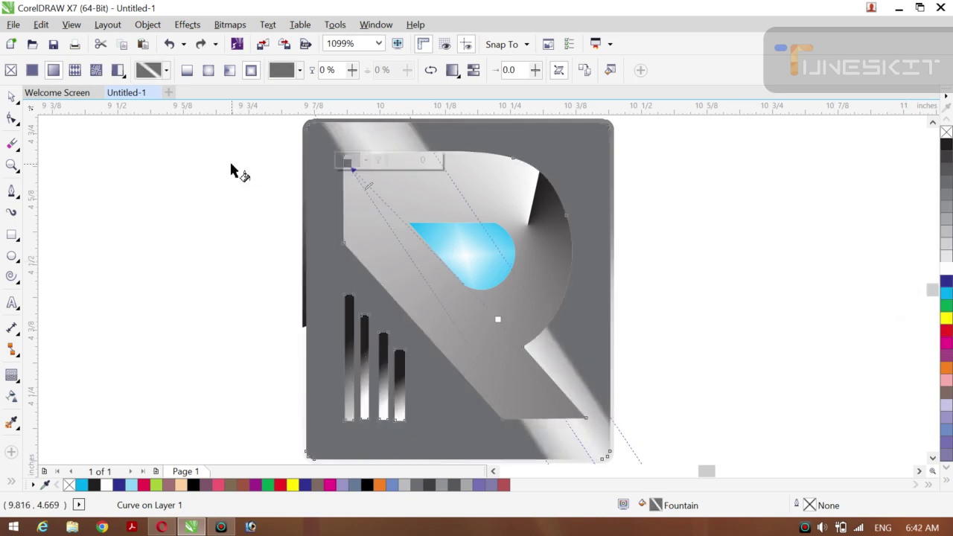
# Try a linear black-to-white fountain fill on the page-sized rectangle, undo it and return to the Pick tool
pyautogui.click(18, 103)
pyautogui.click(36, 103)
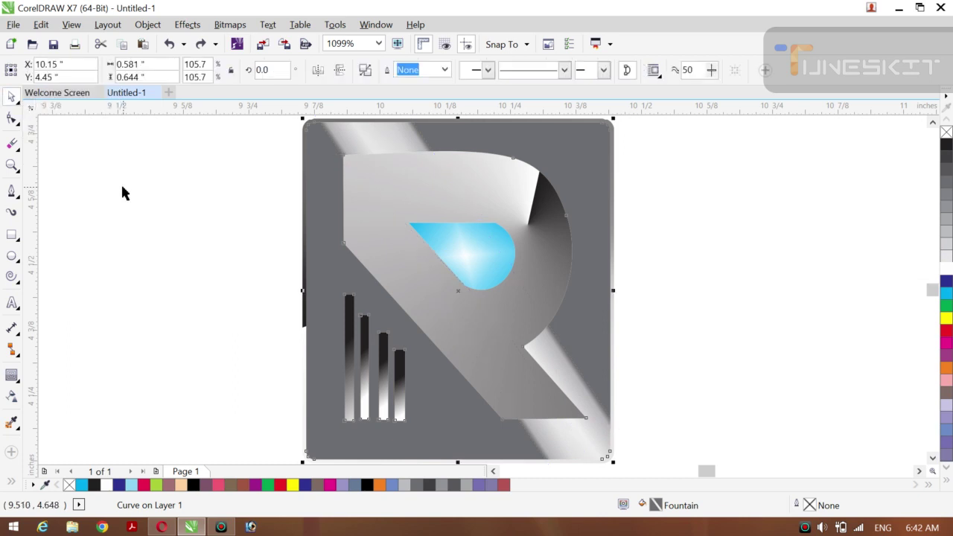
pyautogui.click(322, 239)
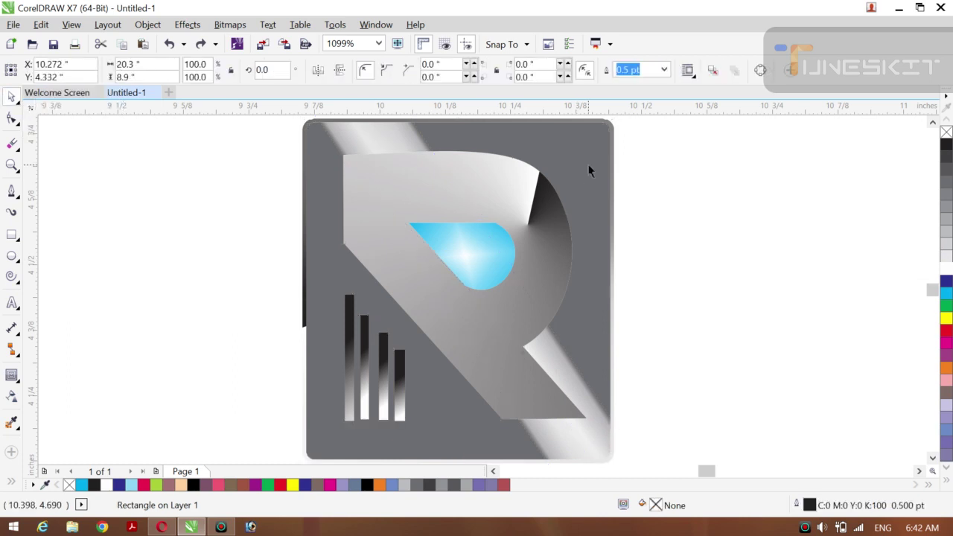
pyautogui.press('g')
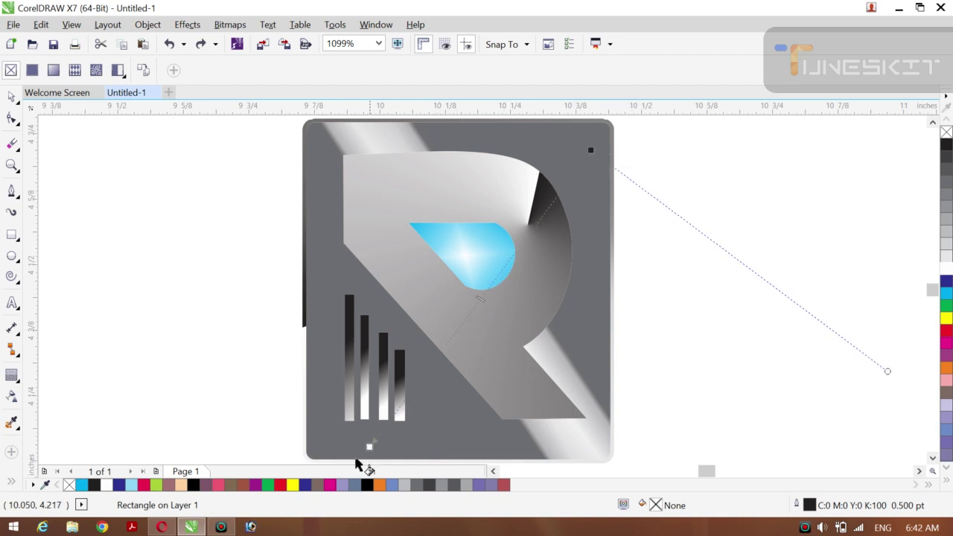
pyautogui.click(352, 459)
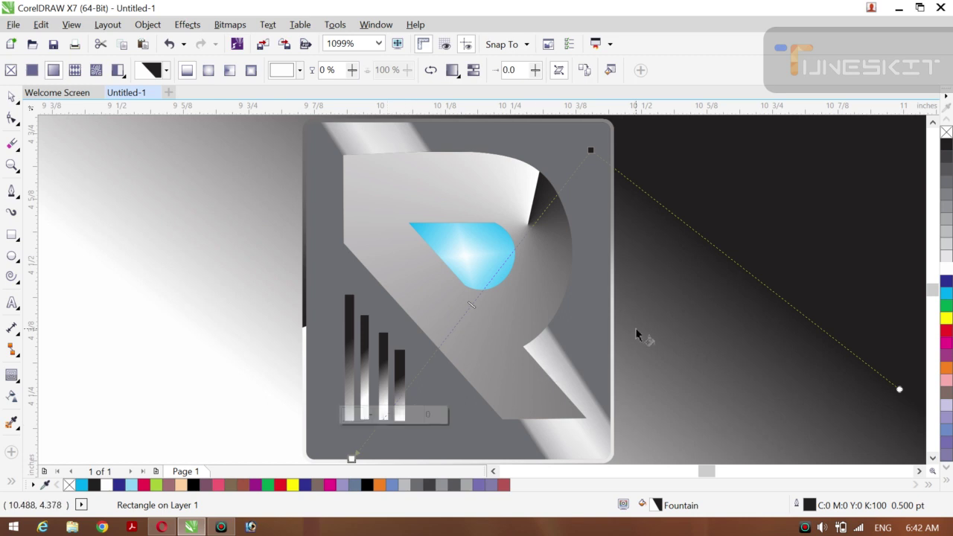
pyautogui.hotkey('ctrl', 'z')
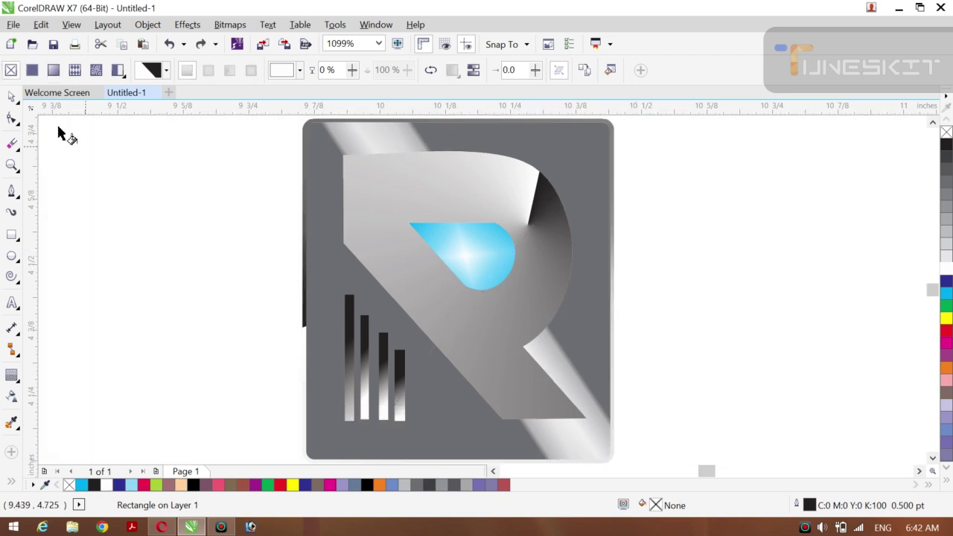
pyautogui.click(12, 98)
pyautogui.click(46, 94)
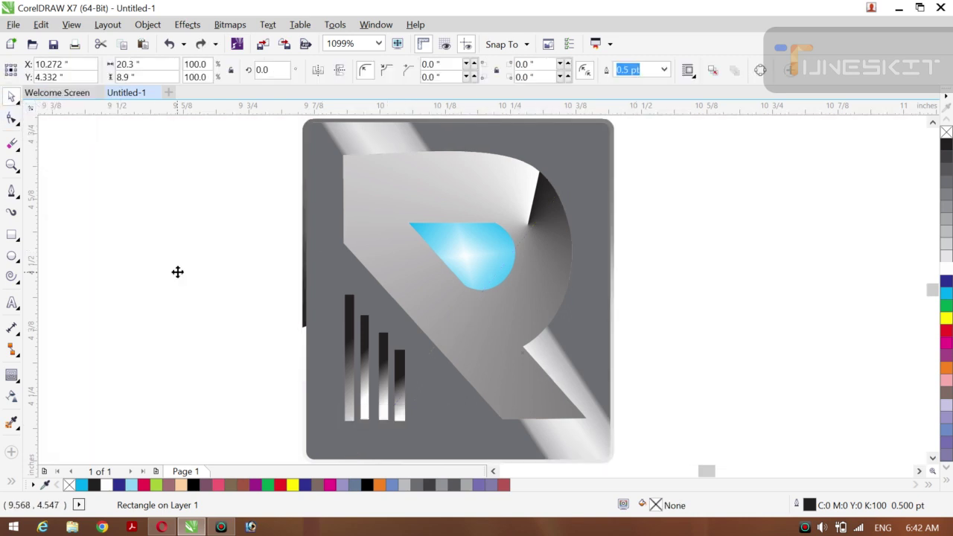
# Select all objects and group them, undoing a trial move of the group
pyautogui.click(18, 104)
pyautogui.click(46, 95)
pyautogui.hotkey('ctrl', 'a')
pyautogui.hotkey('ctrl', 'g')
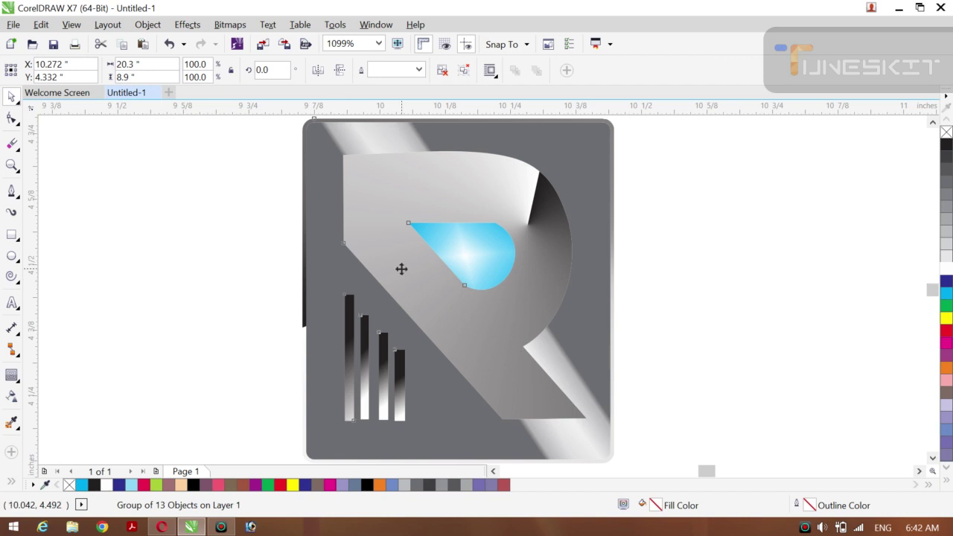
pyautogui.moveTo(401, 269); pyautogui.dragTo(524, 280)
pyautogui.hotkey('ctrl', 'z')
# Set the group's outline width to None
pyautogui.click(420, 70)
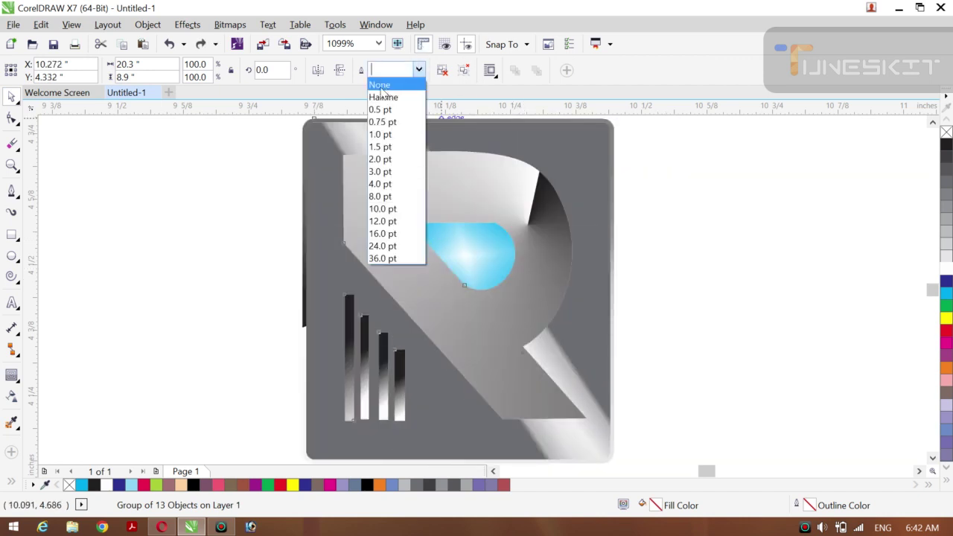
pyautogui.click(381, 82)
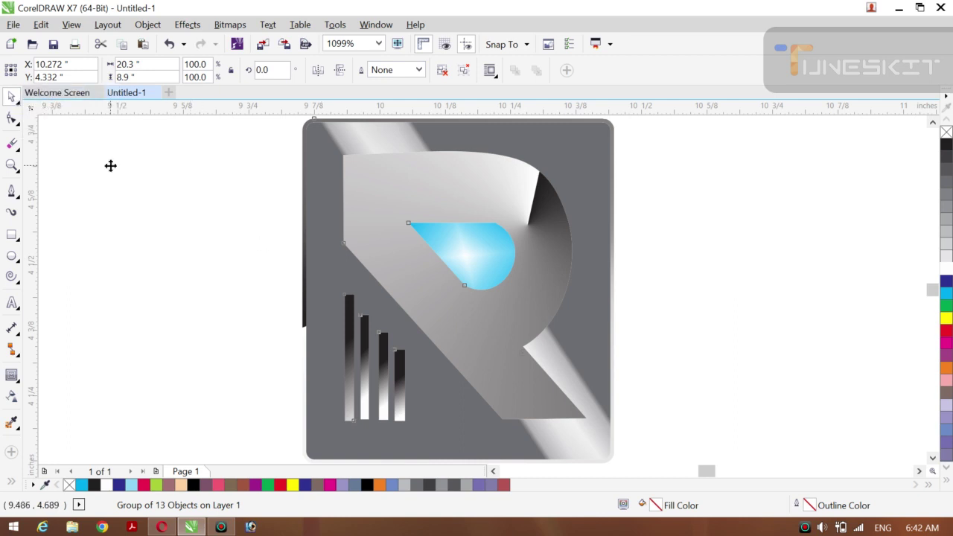
pyautogui.hotkey('ctrl', 'shift', 'z')
pyautogui.hotkey('ctrl', 'z')
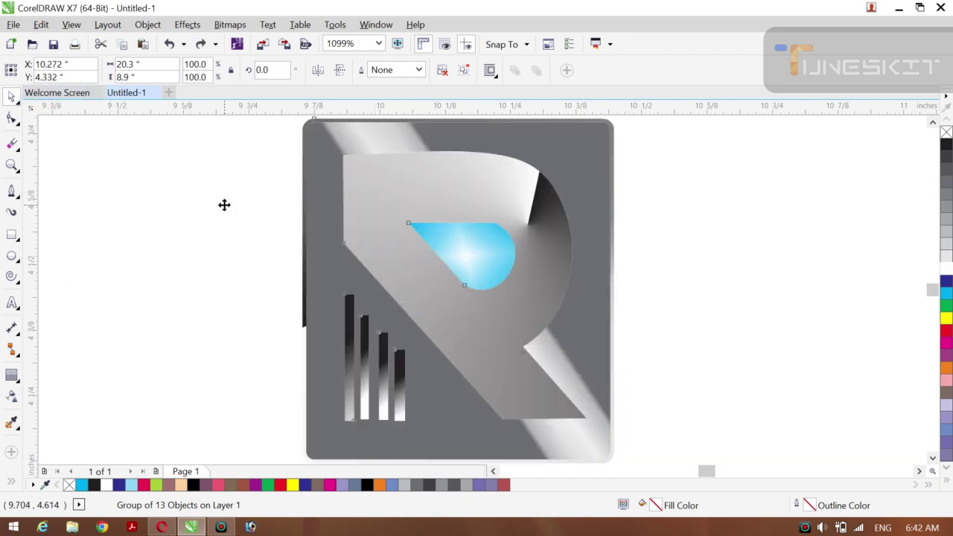
# Deselect the group and return to the Pick tool
pyautogui.click(16, 103)
pyautogui.click(41, 96)
pyautogui.click(17, 124)
pyautogui.click(41, 117)
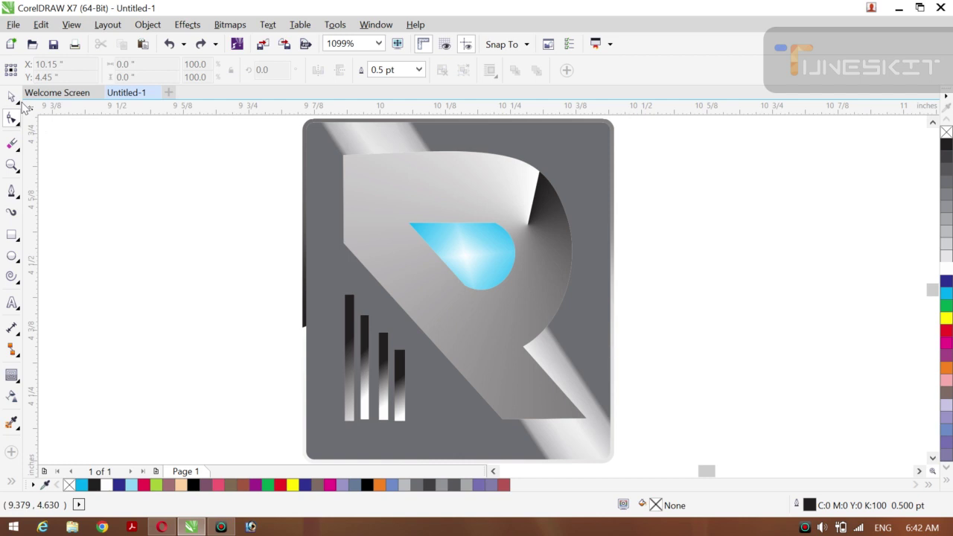
pyautogui.click(18, 103)
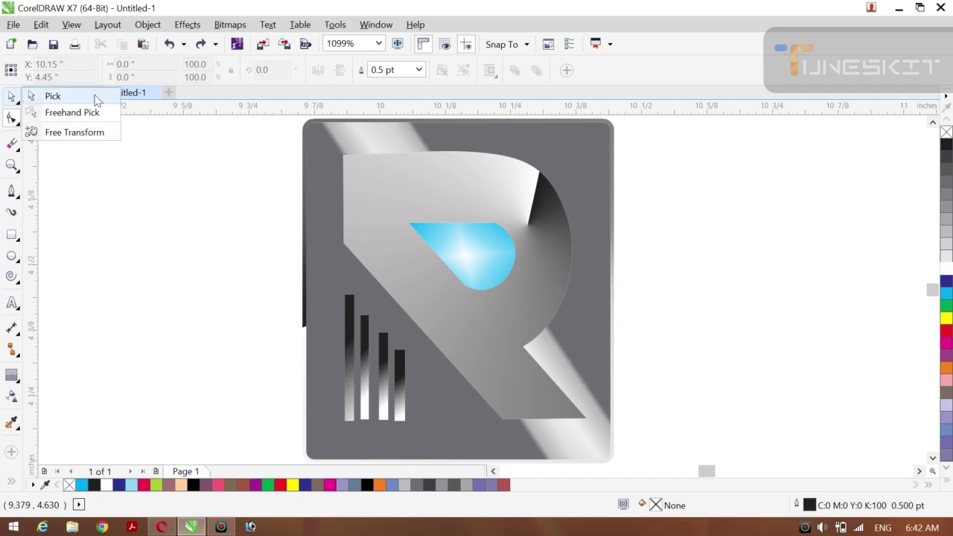
pyautogui.click(52, 96)
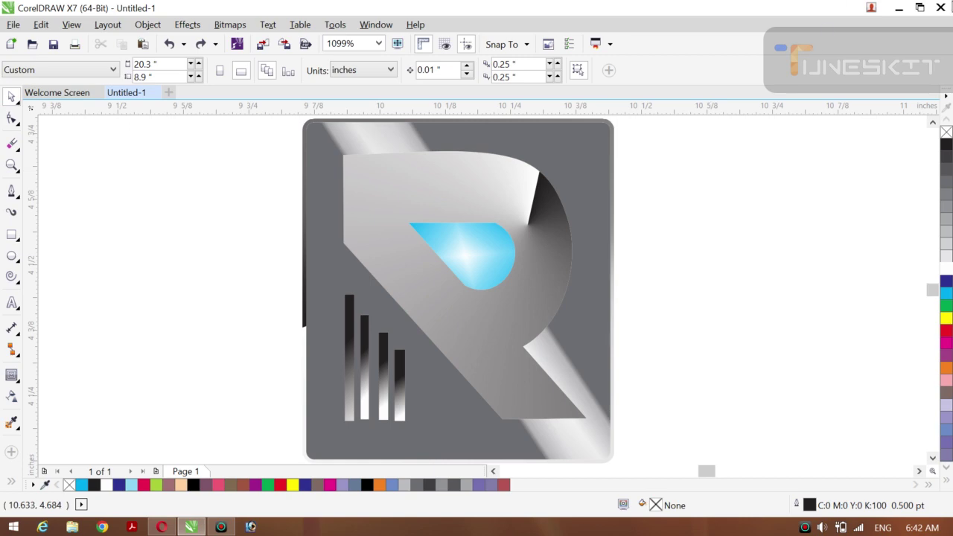
# Minimize CorelDRAW and switch to the Opera browser
pyautogui.click(899, 9)
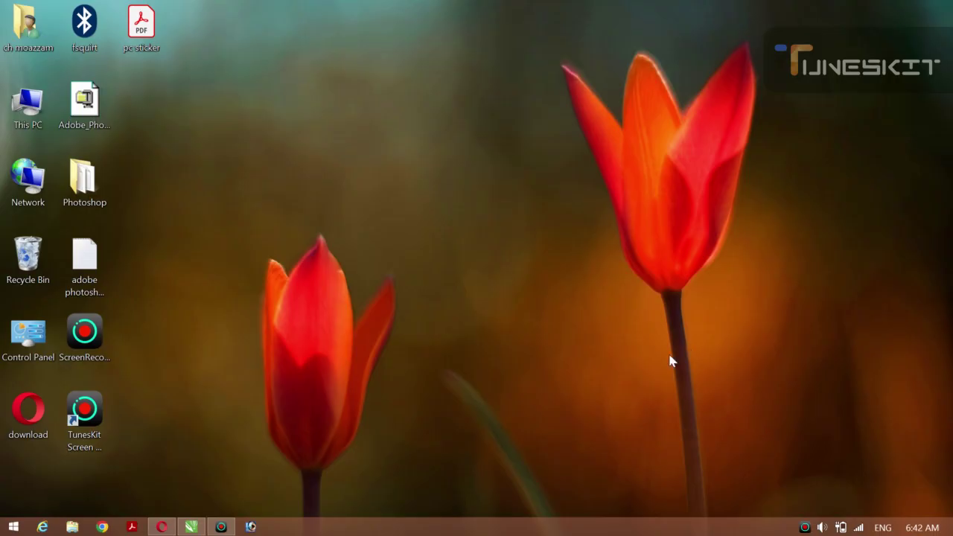
pyautogui.click(162, 527)
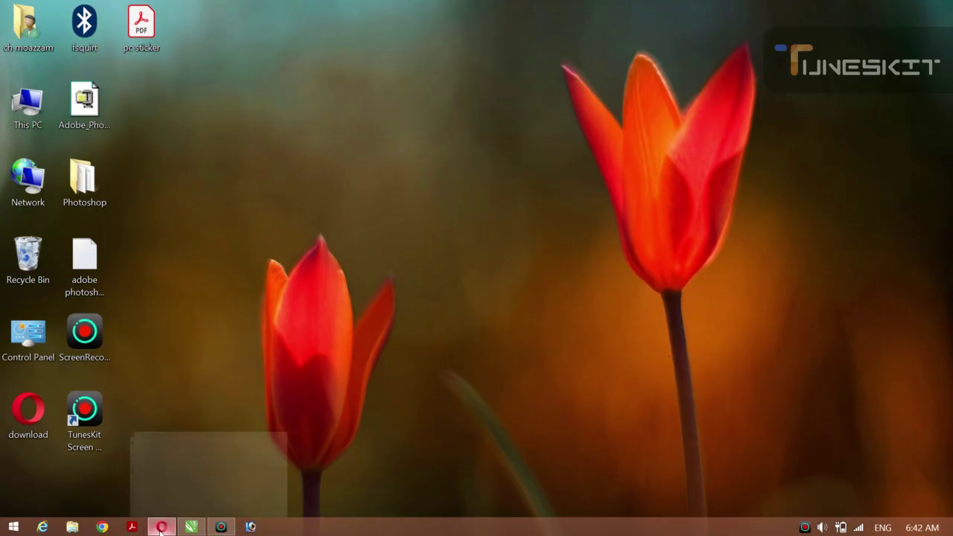